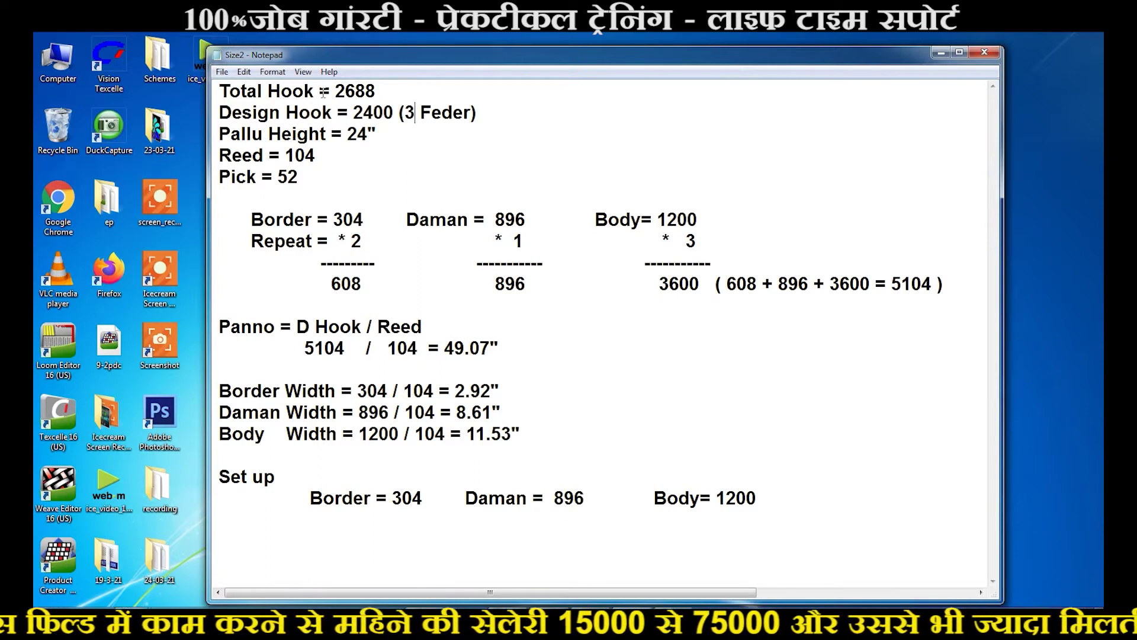
Examine the Size2 notes for hook counts, pallu height, reed, pick, and the border, daman and body repeat totals.
left_click_drag(336, 91, 471, 116)
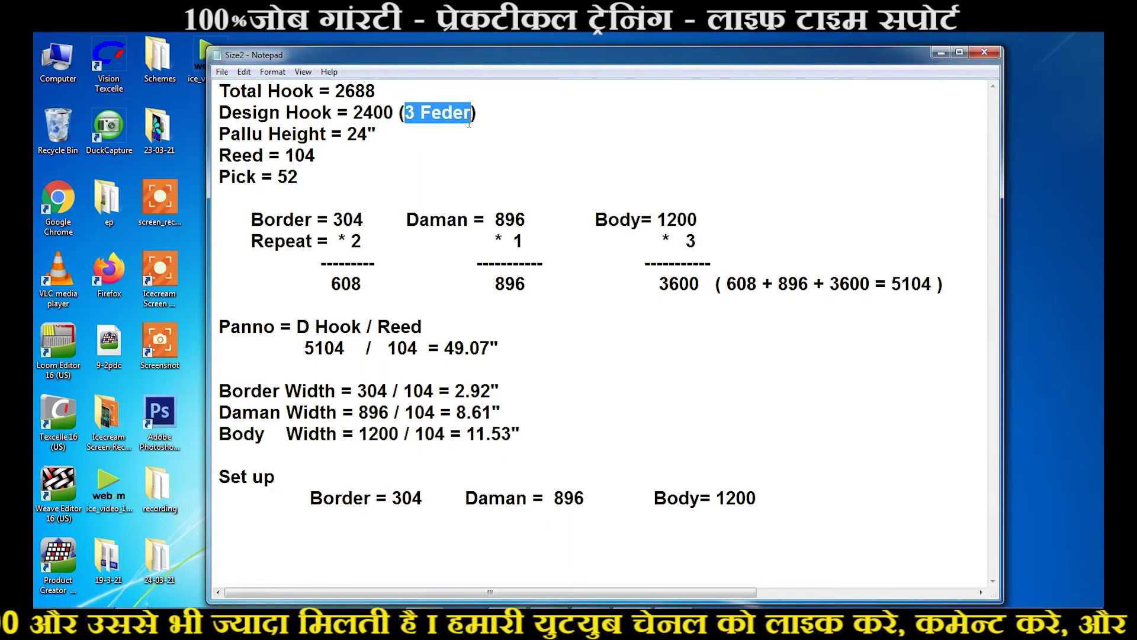
left_click_drag(347, 133, 377, 134)
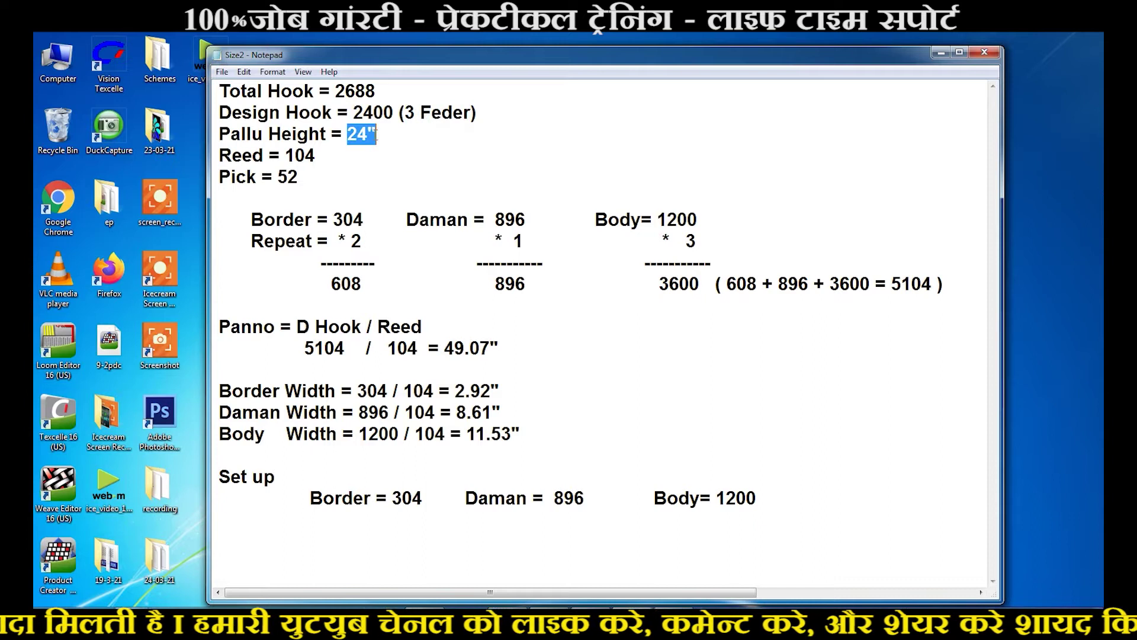
left_click_drag(286, 156, 301, 178)
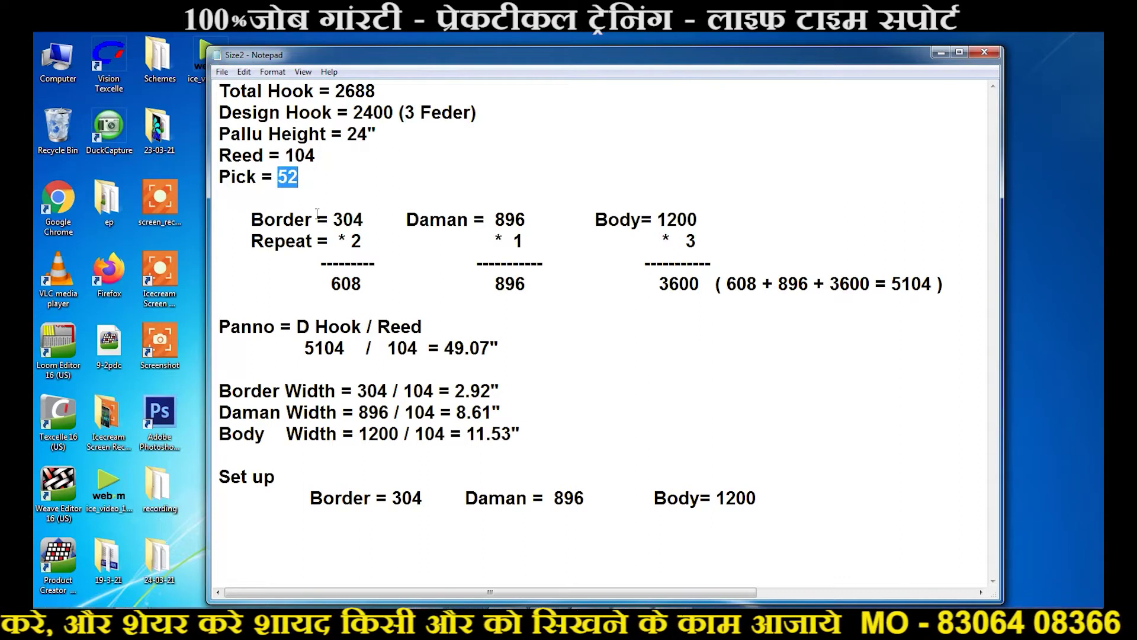
left_click_drag(333, 218, 378, 241)
left_click_drag(331, 284, 373, 285)
left_click_drag(401, 219, 528, 242)
left_click_drag(496, 285, 535, 284)
left_click_drag(656, 220, 697, 241)
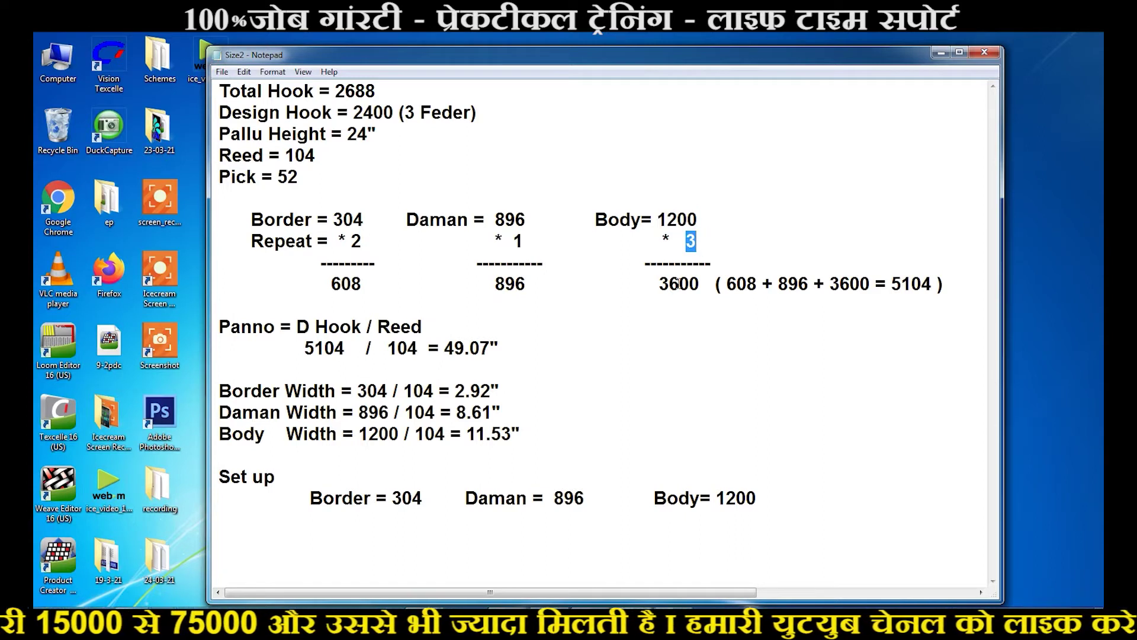
left_click_drag(659, 284, 699, 284)
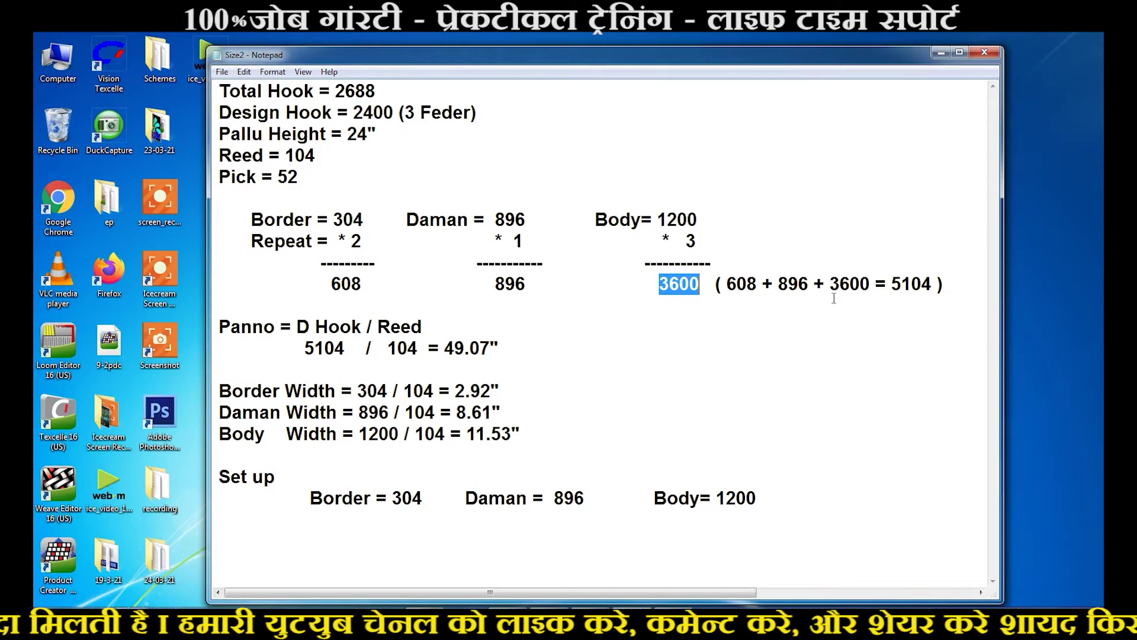
left_click_drag(894, 285, 933, 286)
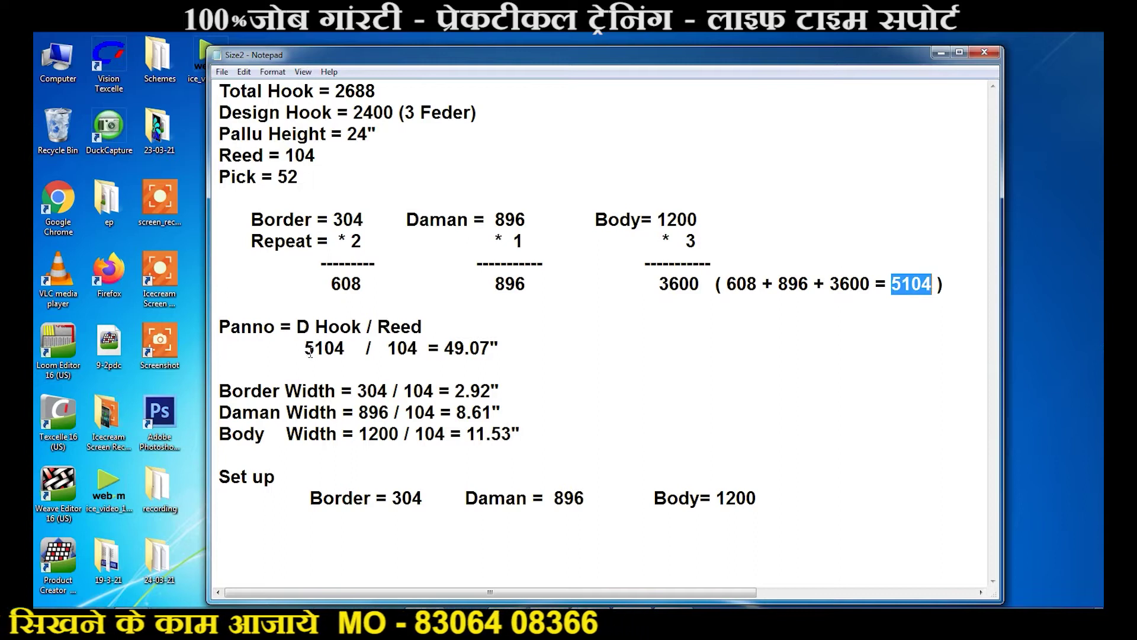
Review the panno calculation, the border, daman and body widths in inches, and the body hook count under Set up.
left_click_drag(387, 349, 500, 350)
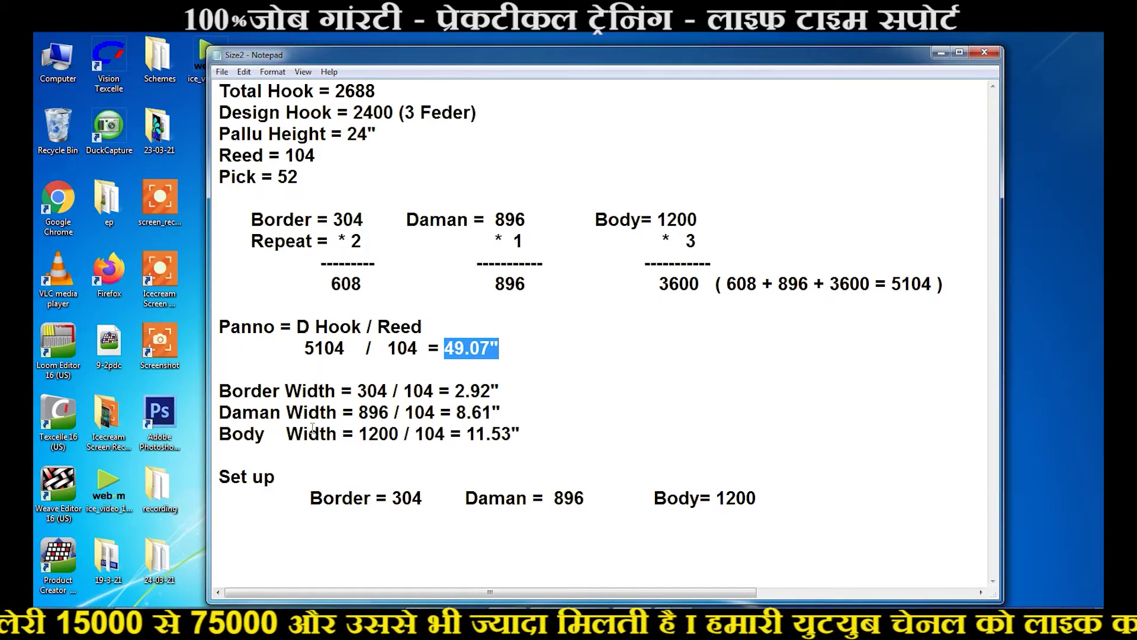
left_click_drag(359, 390, 507, 392)
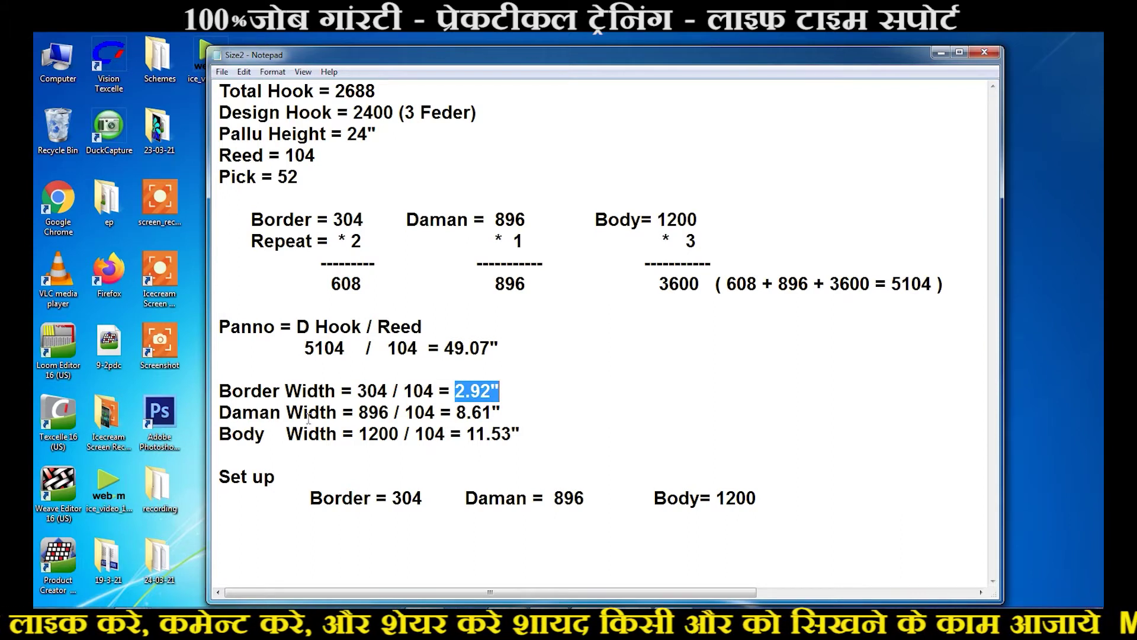
left_click_drag(359, 412, 501, 413)
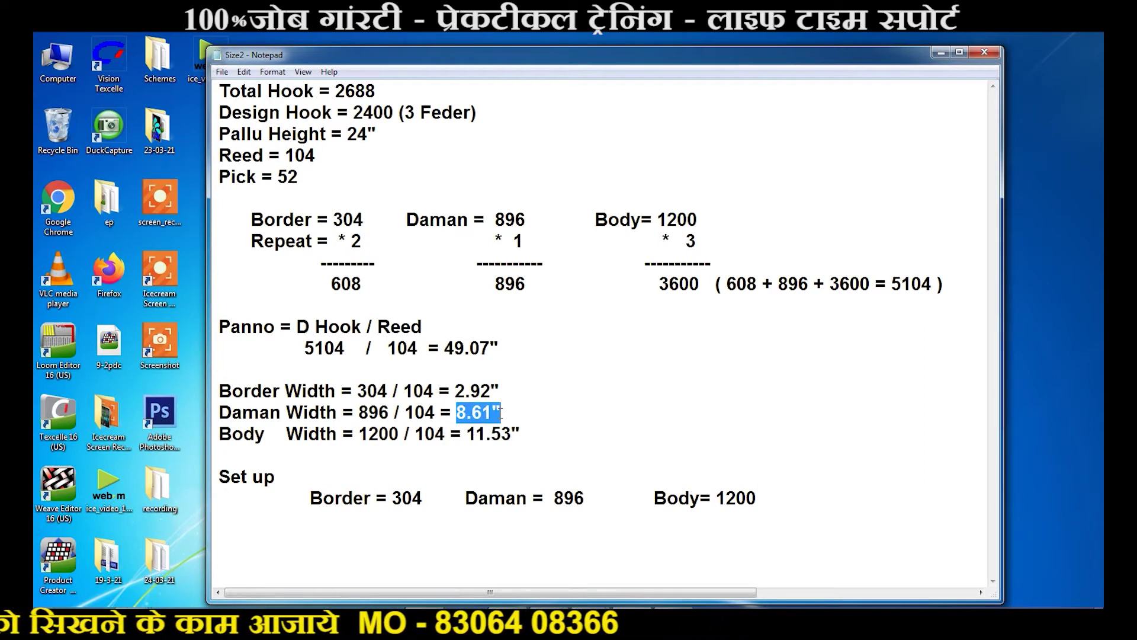
left_click_drag(357, 434, 521, 436)
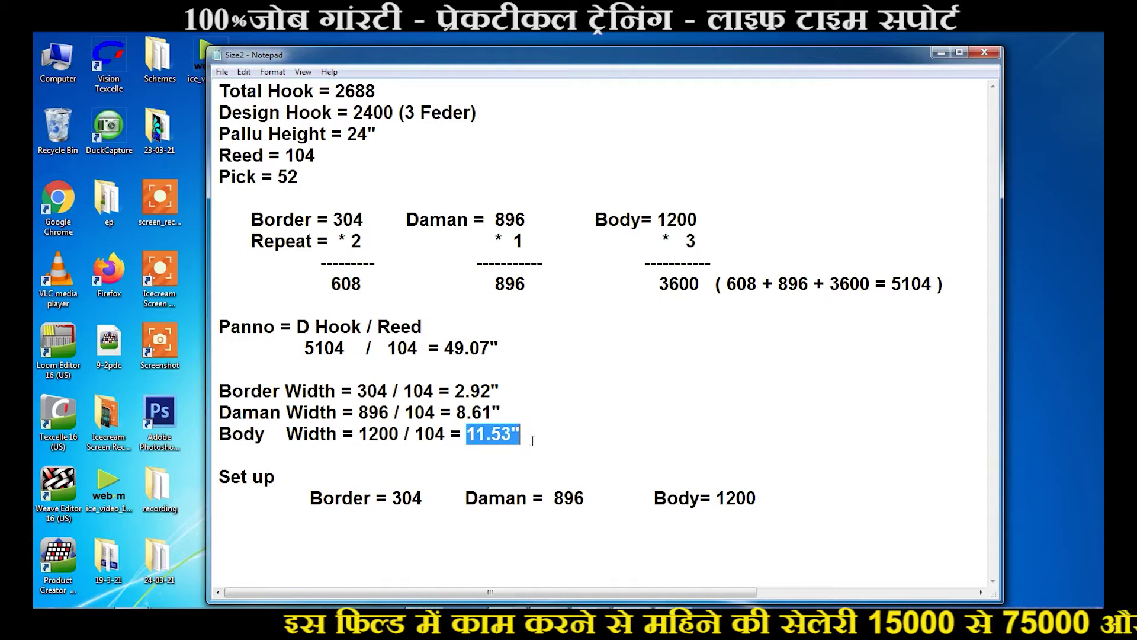
left_click(531, 443)
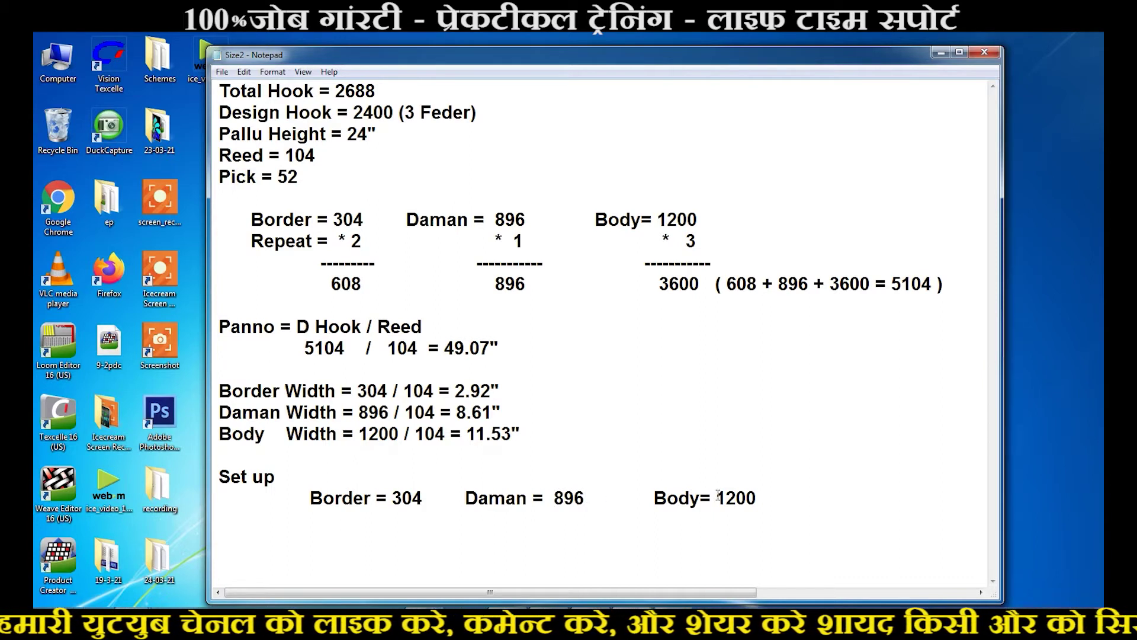
left_click_drag(715, 497, 759, 496)
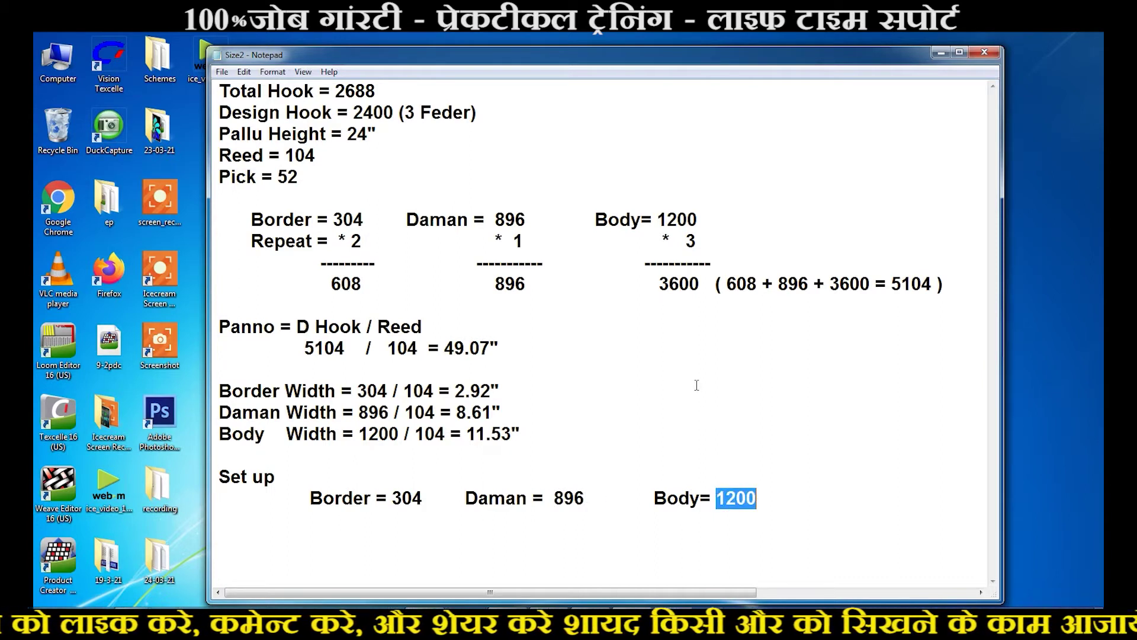
Switch to Photoshop and perspective-crop pallu.bmp to the drawn pattern's four corners, cutting off the blank paper beside it.
left_click(941, 52)
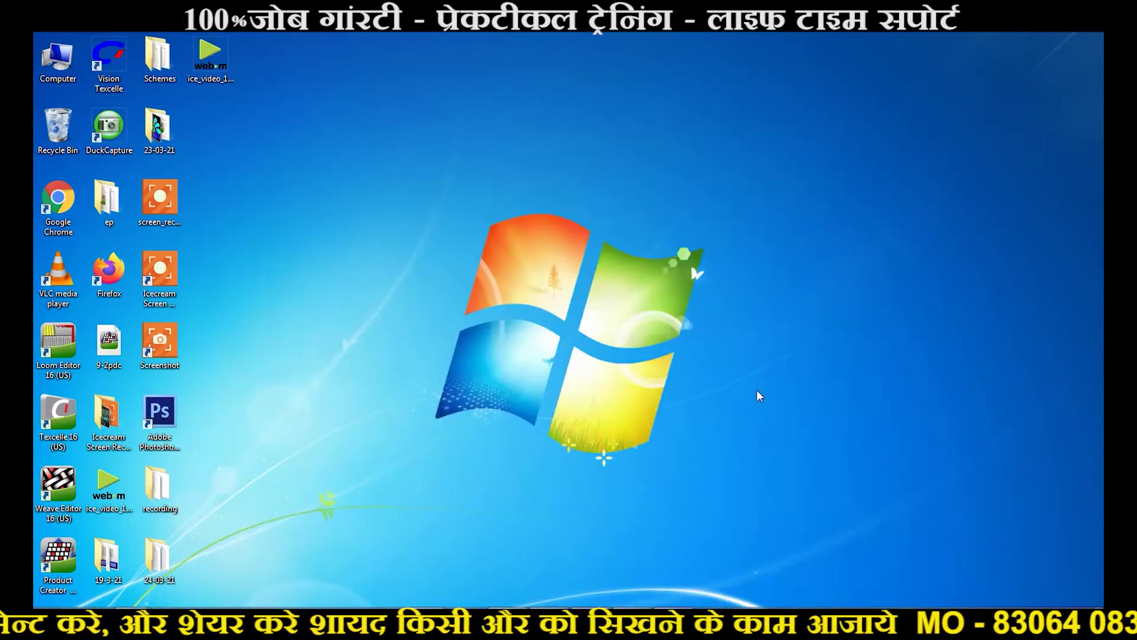
double_click(159, 414)
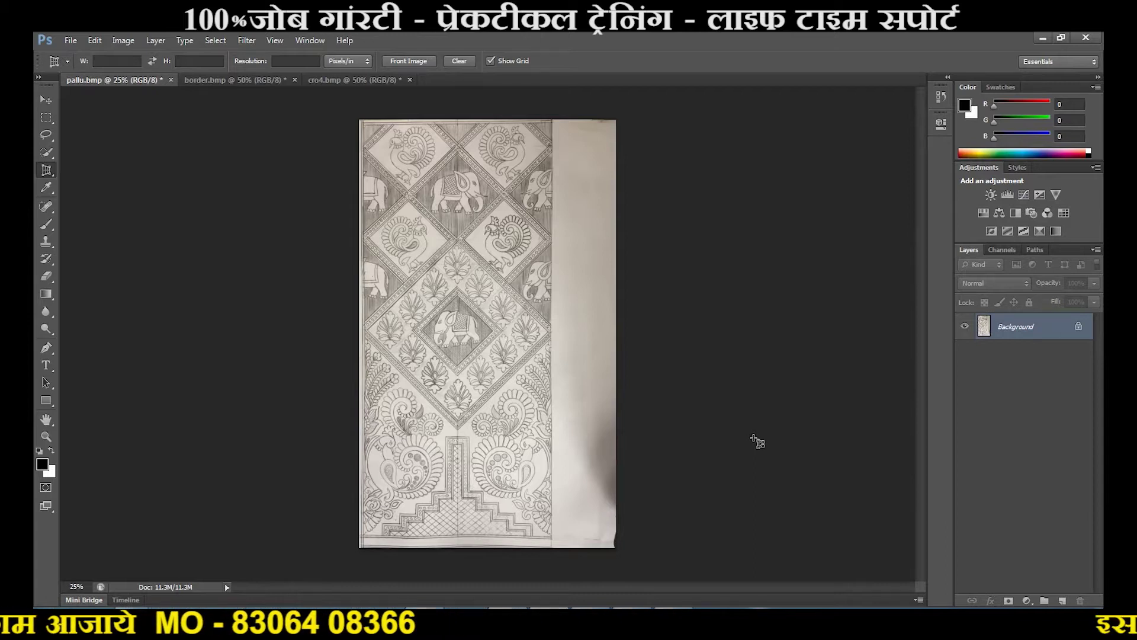
key("ctrl+plus")
key("ctrl+plus")
key("ctrl+plus")
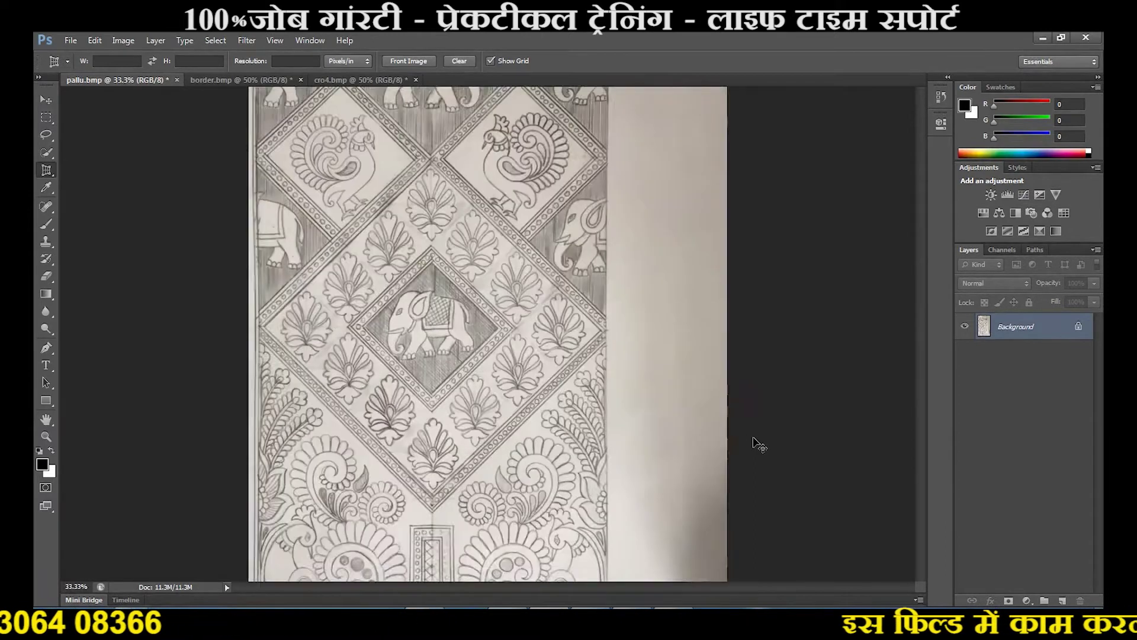
key("ctrl+plus")
left_click_drag(919, 345, 931, 208)
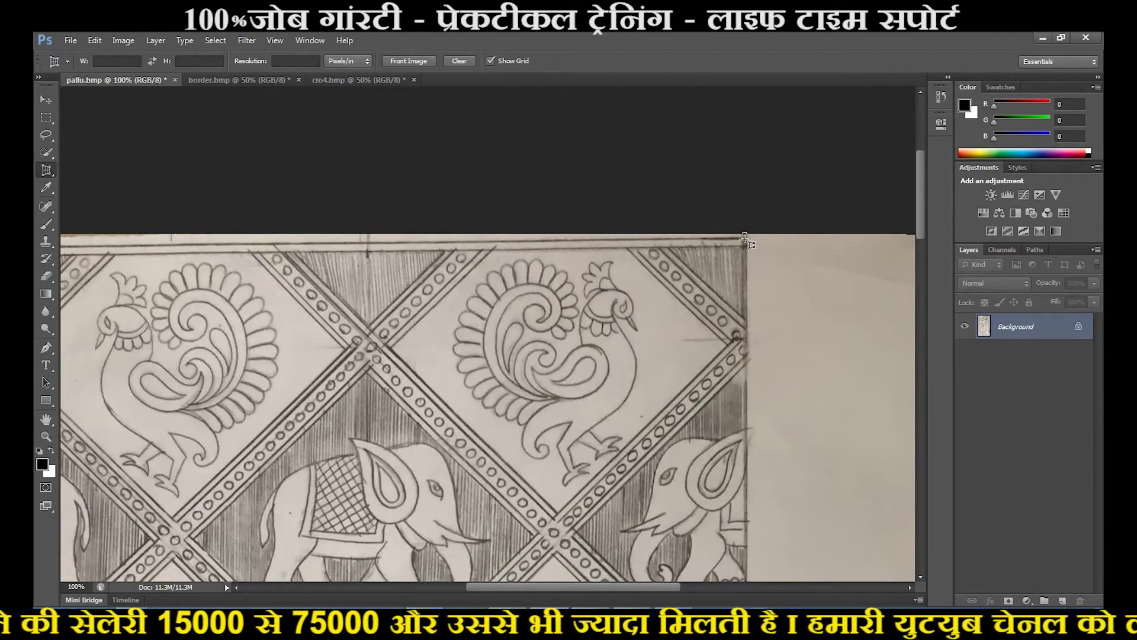
scroll(299, 240, "left", 5)
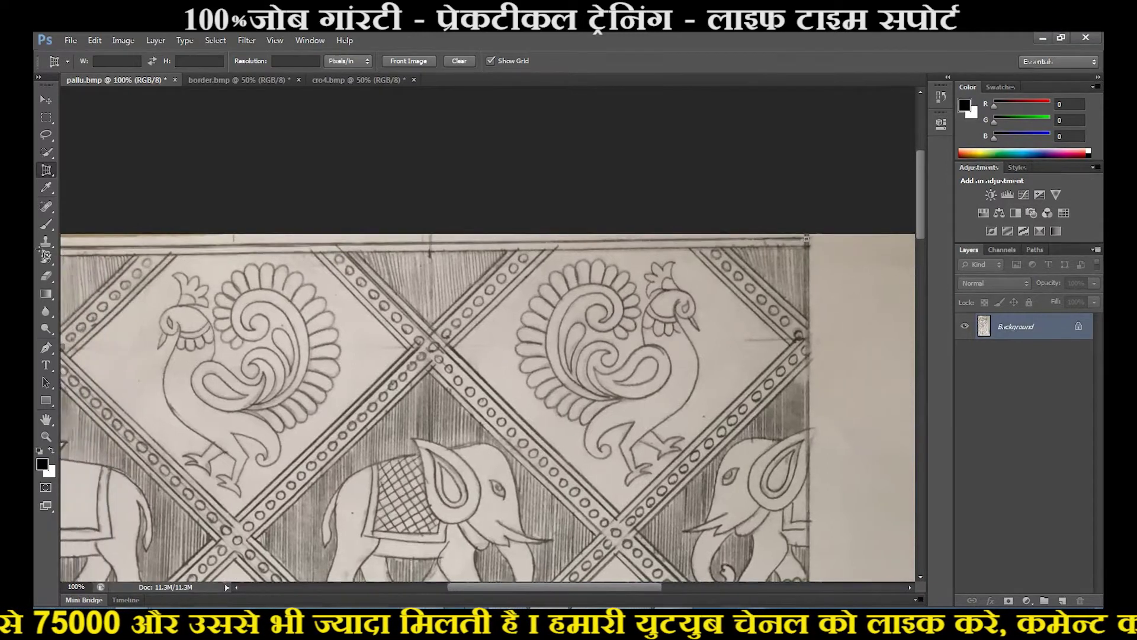
left_click(132, 248)
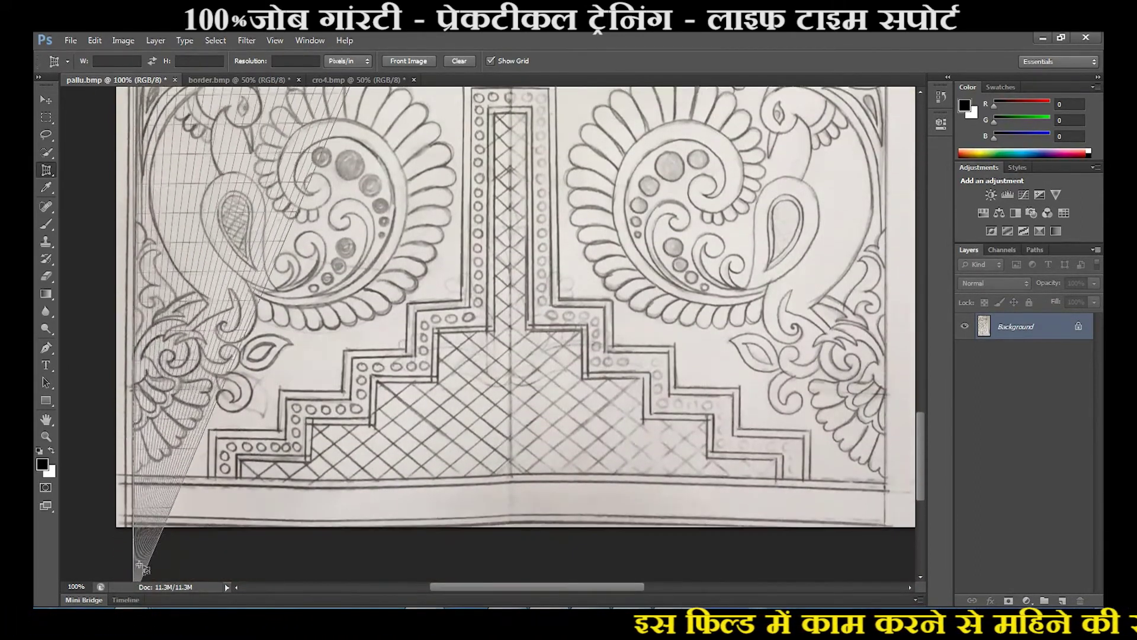
left_click(135, 526)
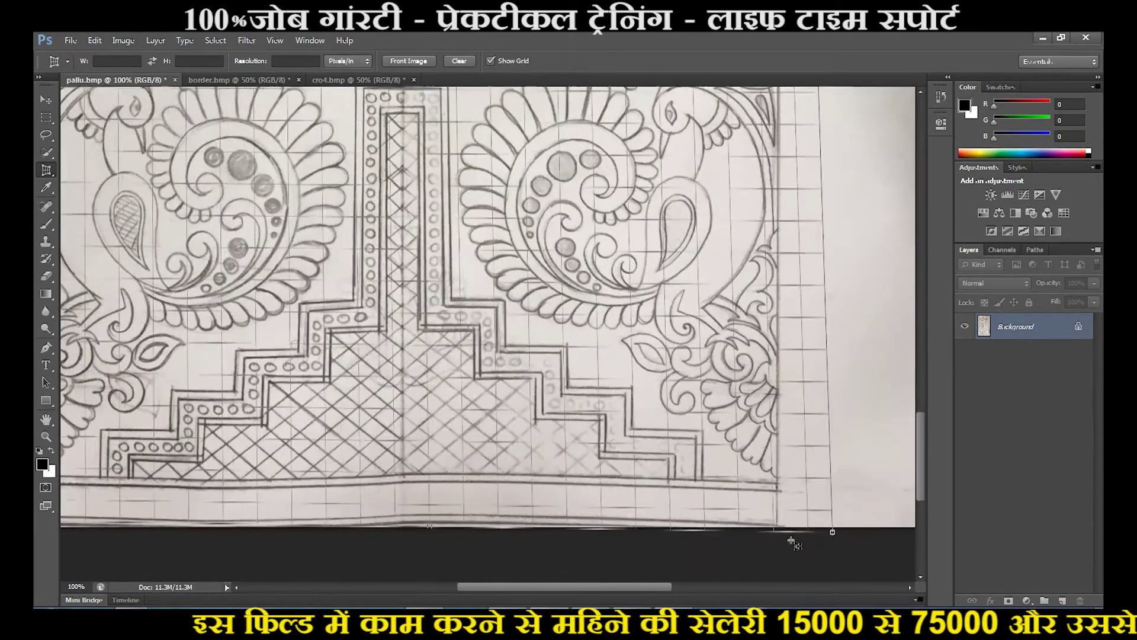
left_click_drag(793, 542, 776, 526)
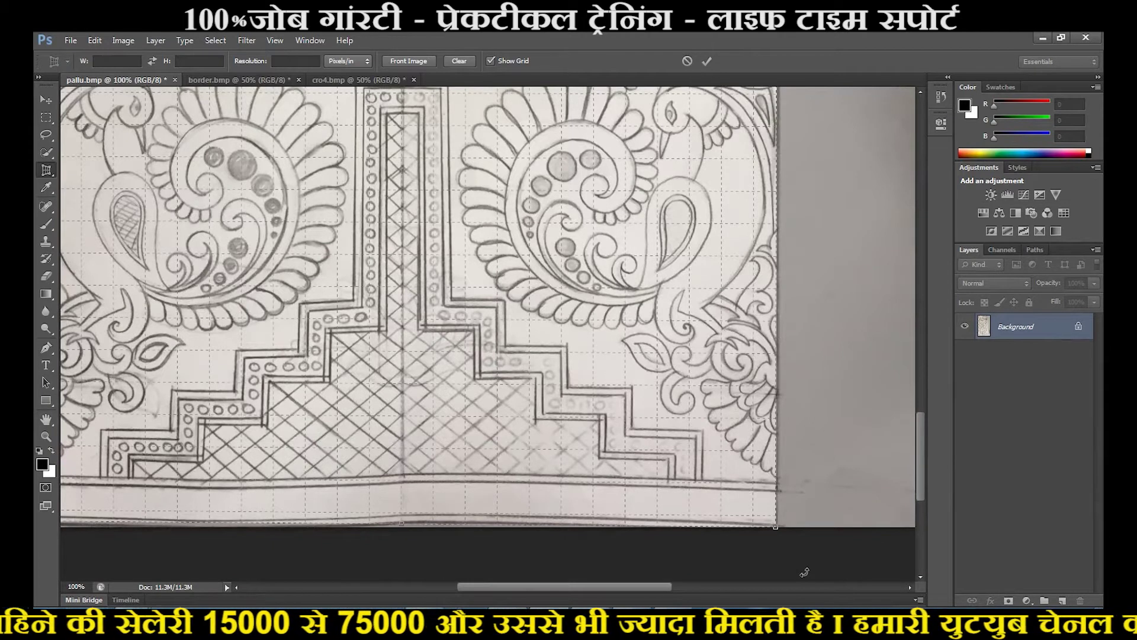
key("Return")
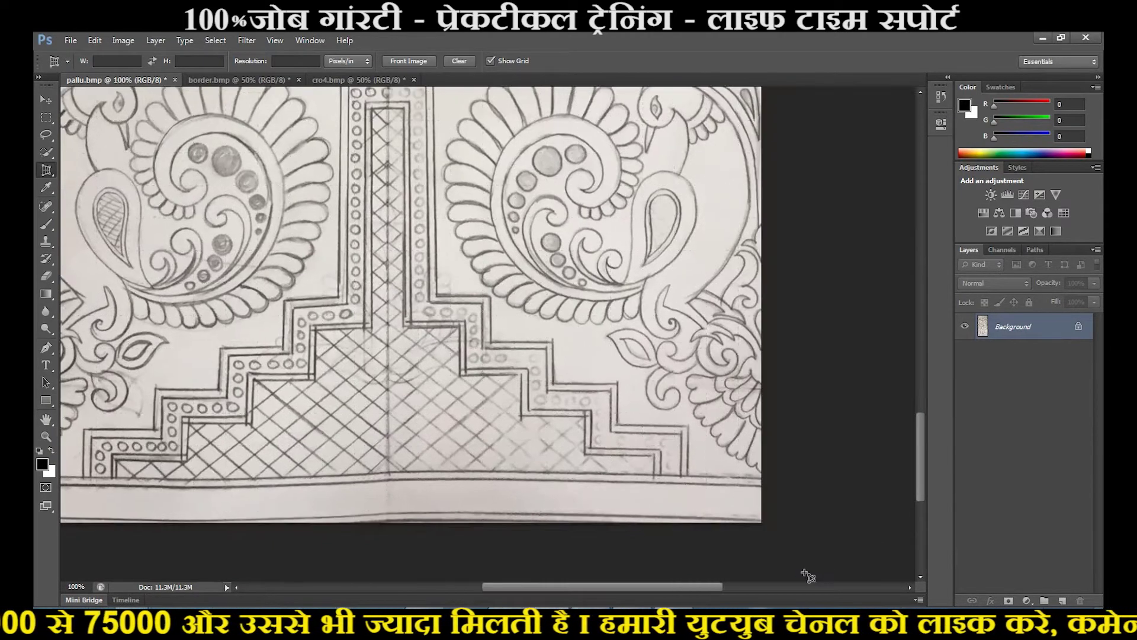
In Image Size, set the document width to the body width from the Size2 notes, 11.53 inches, with proportions constrained.
key("ctrl+minus")
key("ctrl+minus")
key("ctrl+minus")
key("ctrl+minus")
key("ctrl+minus")
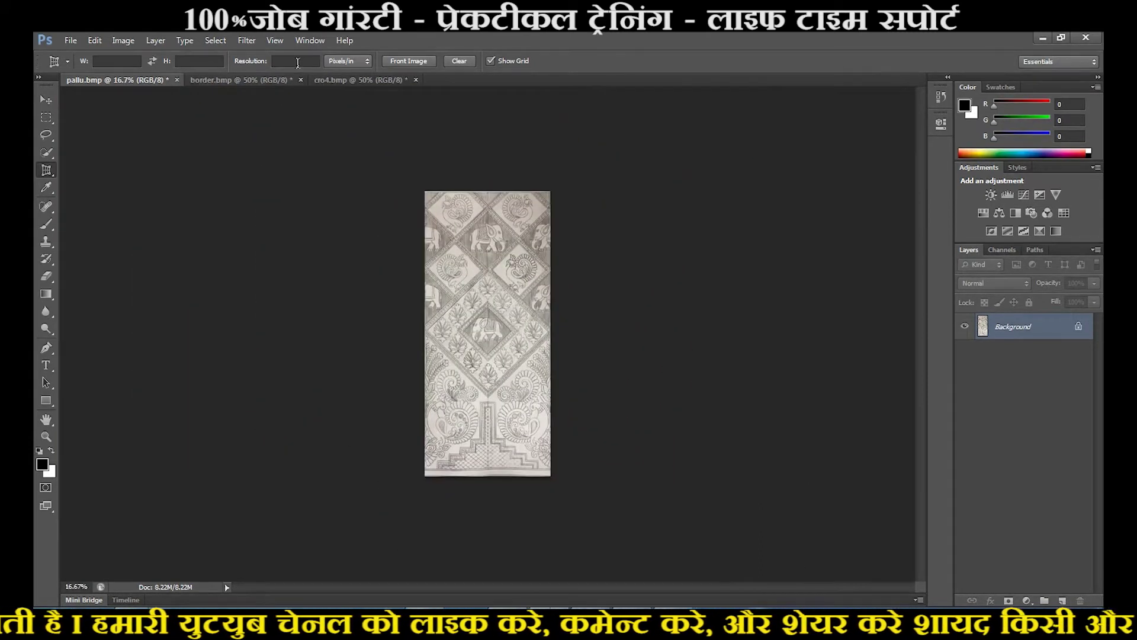
left_click(124, 40)
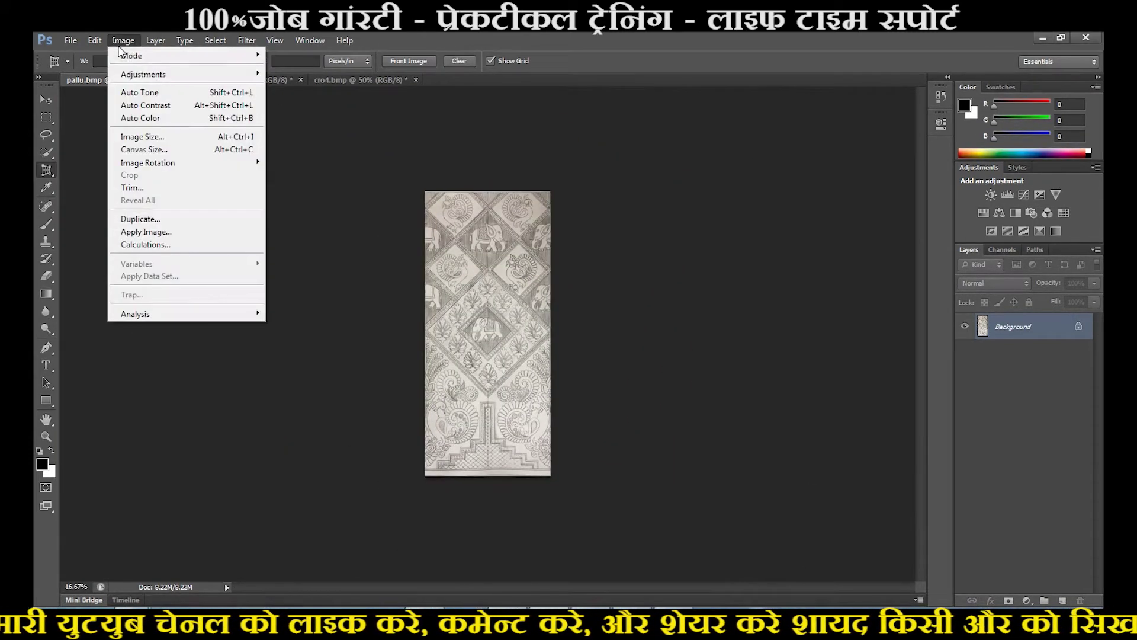
left_click(148, 136)
left_click(672, 365)
left_click(672, 364)
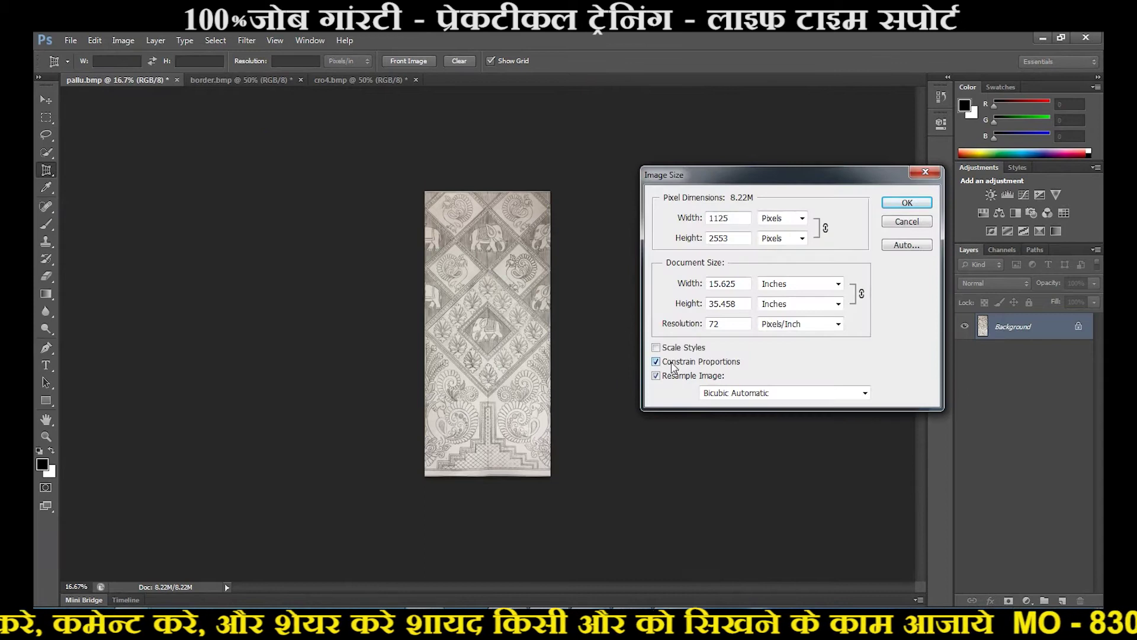
double_click(740, 285)
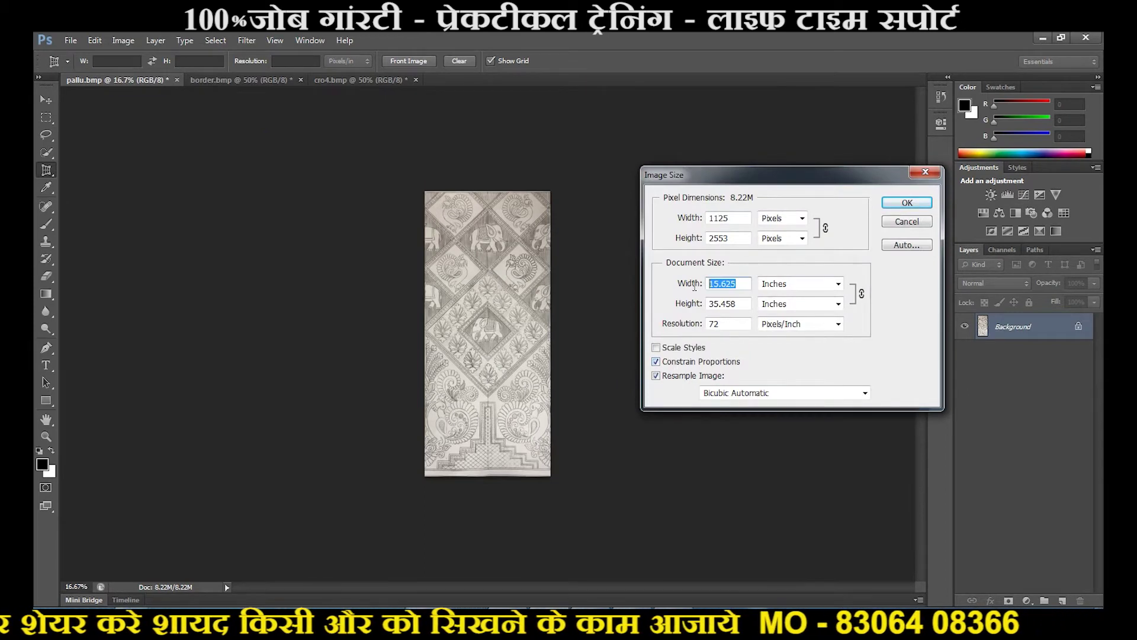
left_click(690, 541)
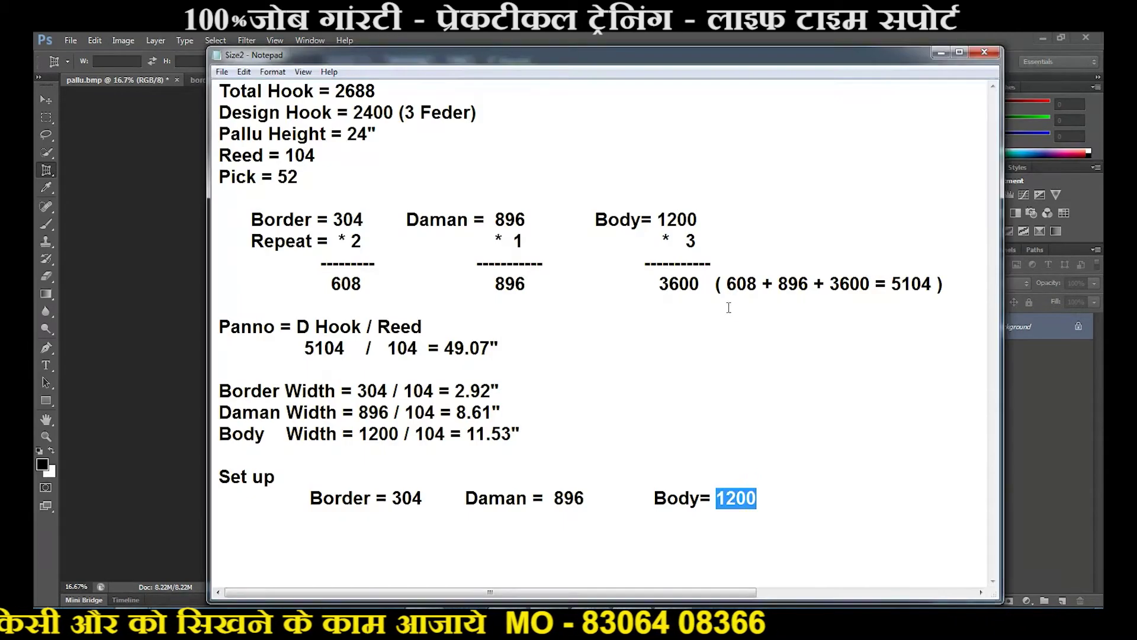
left_click_drag(477, 434, 521, 435)
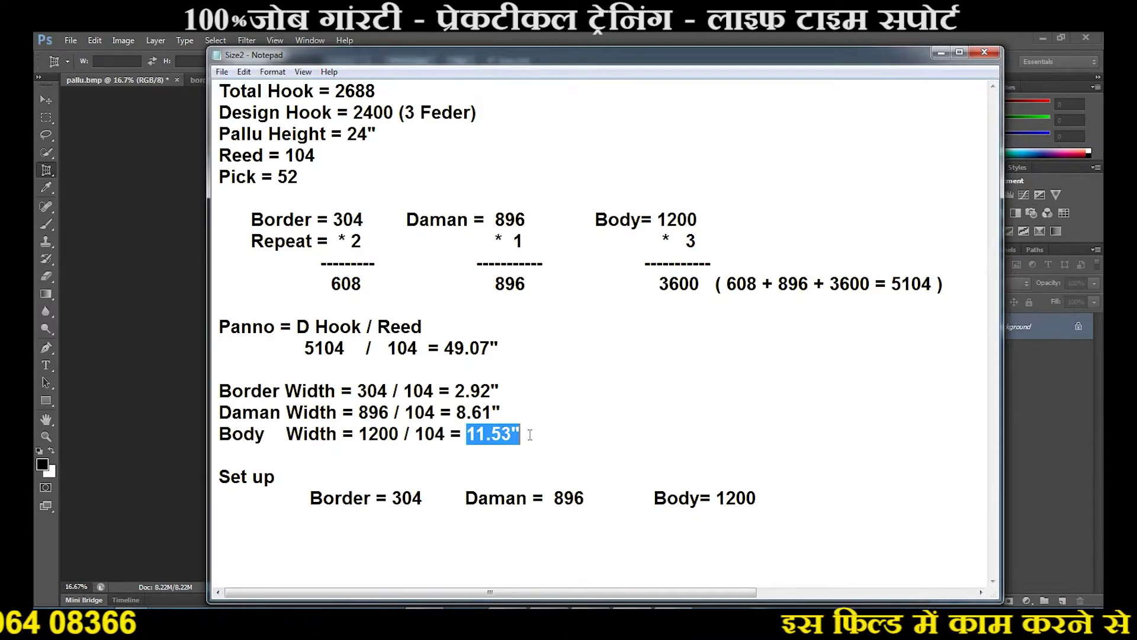
left_click(939, 54)
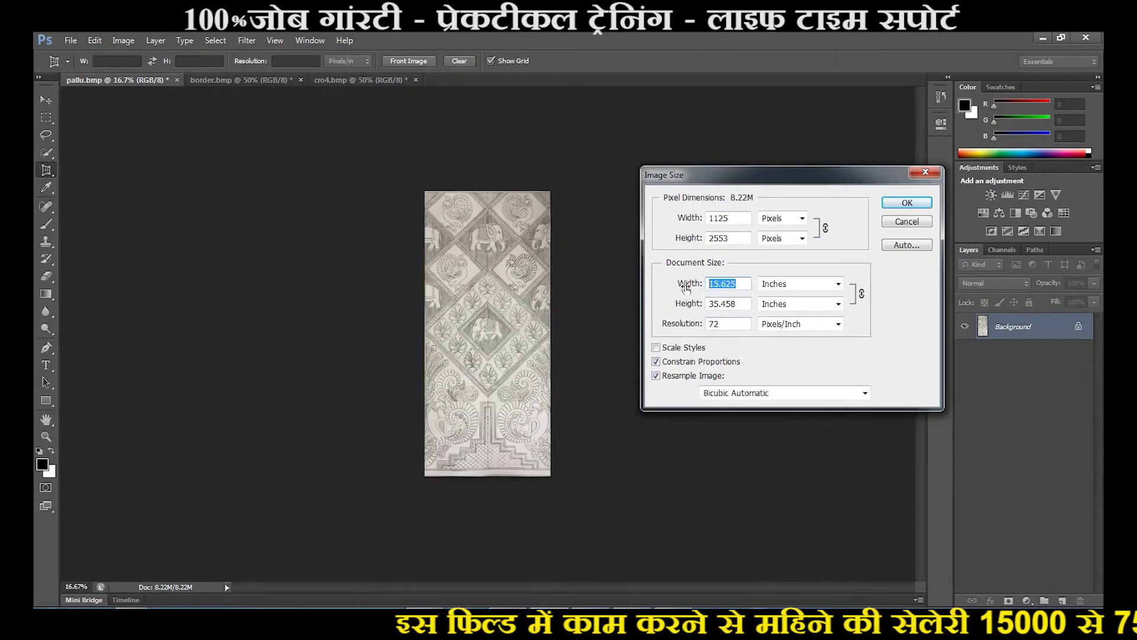
type("11")
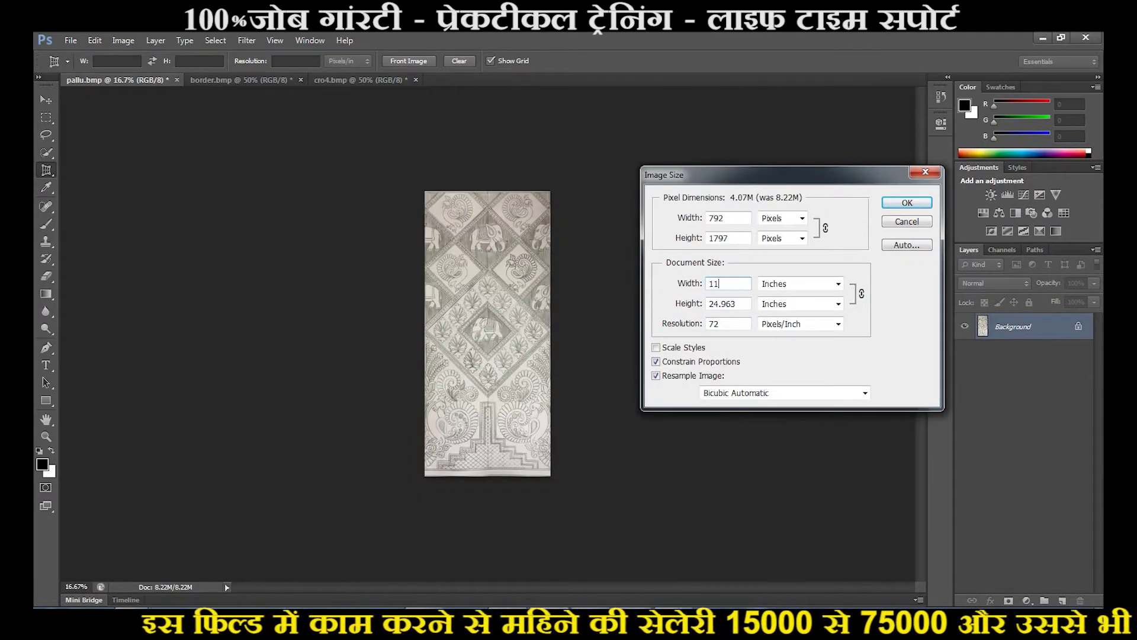
type(".53")
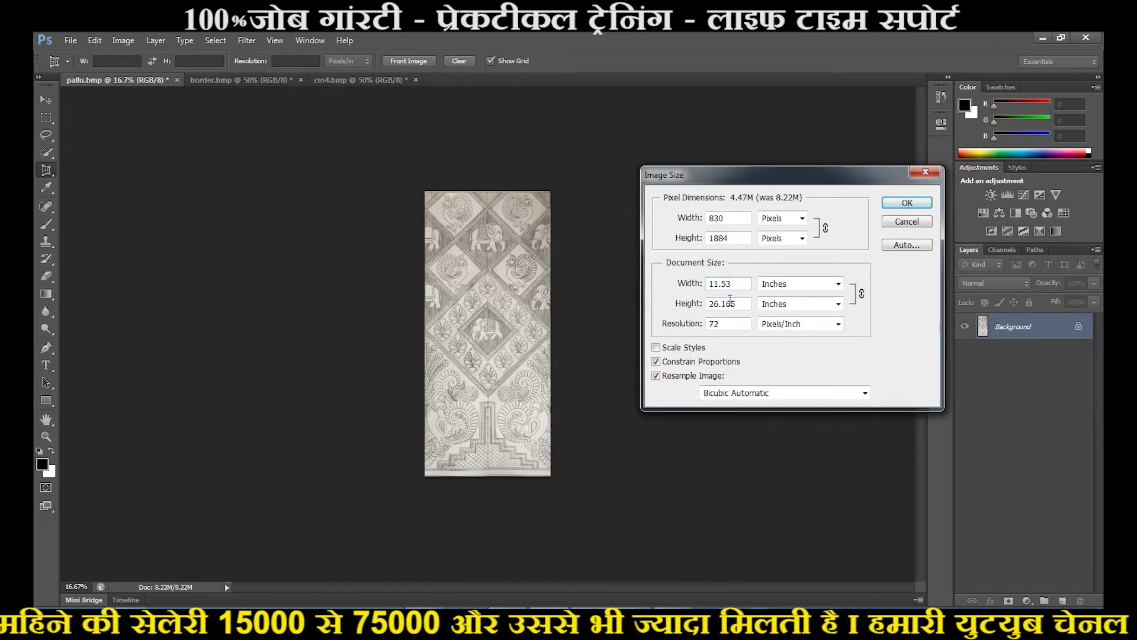
Turn off Constrain Proportions and multiply the 24-inch pallu height by the 52 pick in Calculator.
left_click(676, 365)
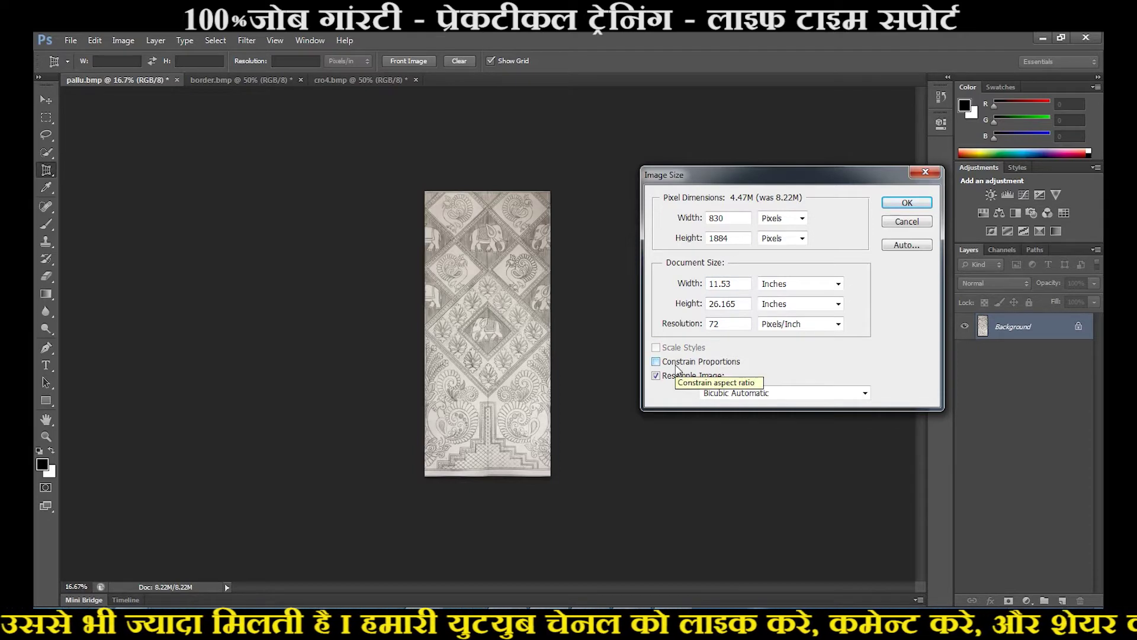
key("alt+Tab")
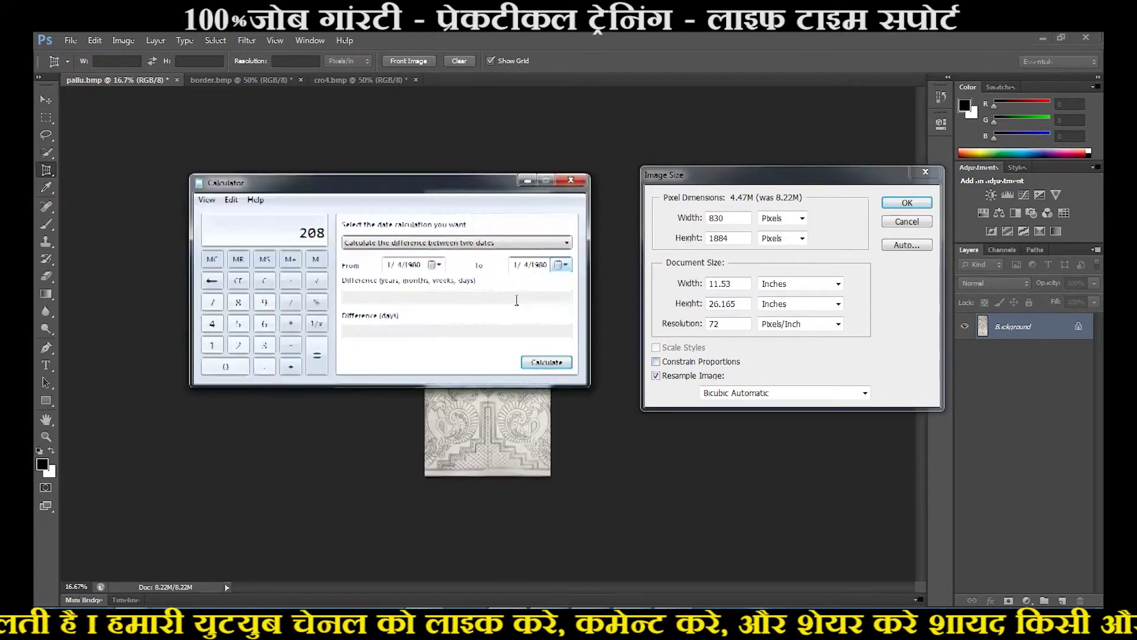
left_click(238, 344)
left_click(212, 323)
left_click(287, 324)
left_click(238, 323)
left_click(238, 345)
left_click(317, 355)
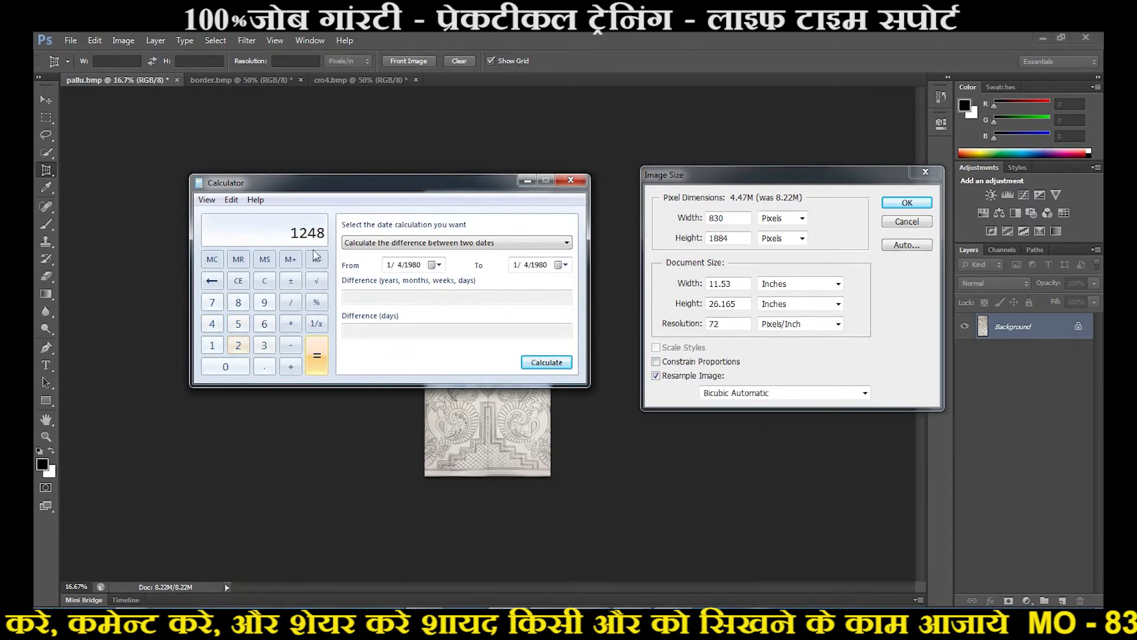
left_click(527, 180)
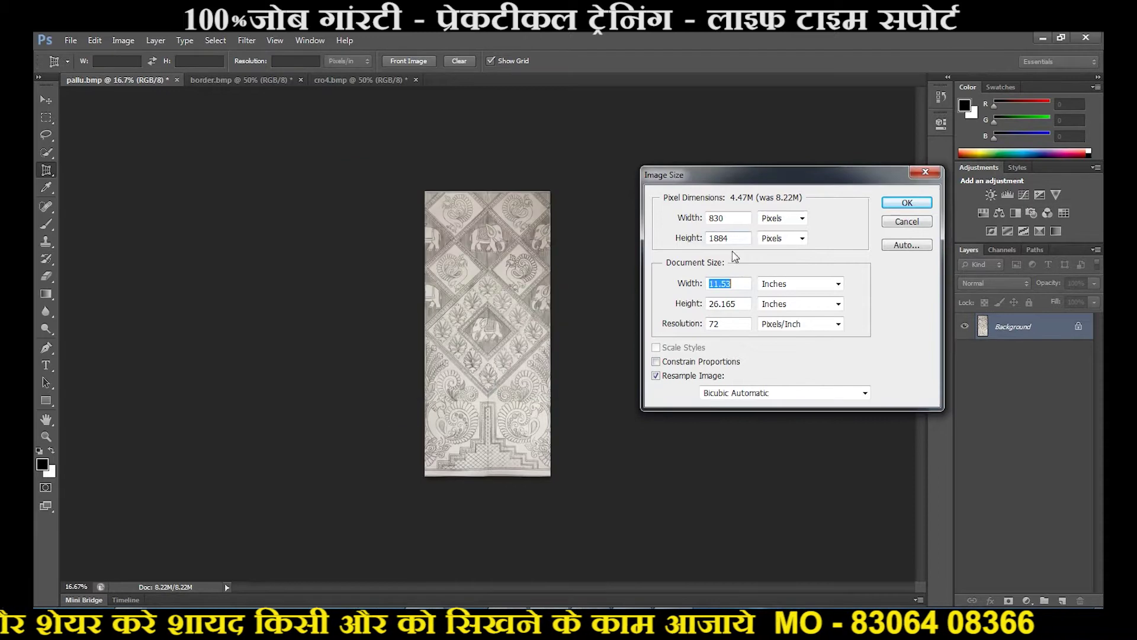
Resize the pallu image to 1200 pixels wide by 1248 pixels high and apply the new size.
double_click(718, 239)
type("1248")
double_click(731, 220)
type("1200")
left_click(907, 203)
Save the resized pallu image as a 24-bit Windows BMP named pallu in the 25.3 yash folder.
left_click(71, 41)
left_click(103, 202)
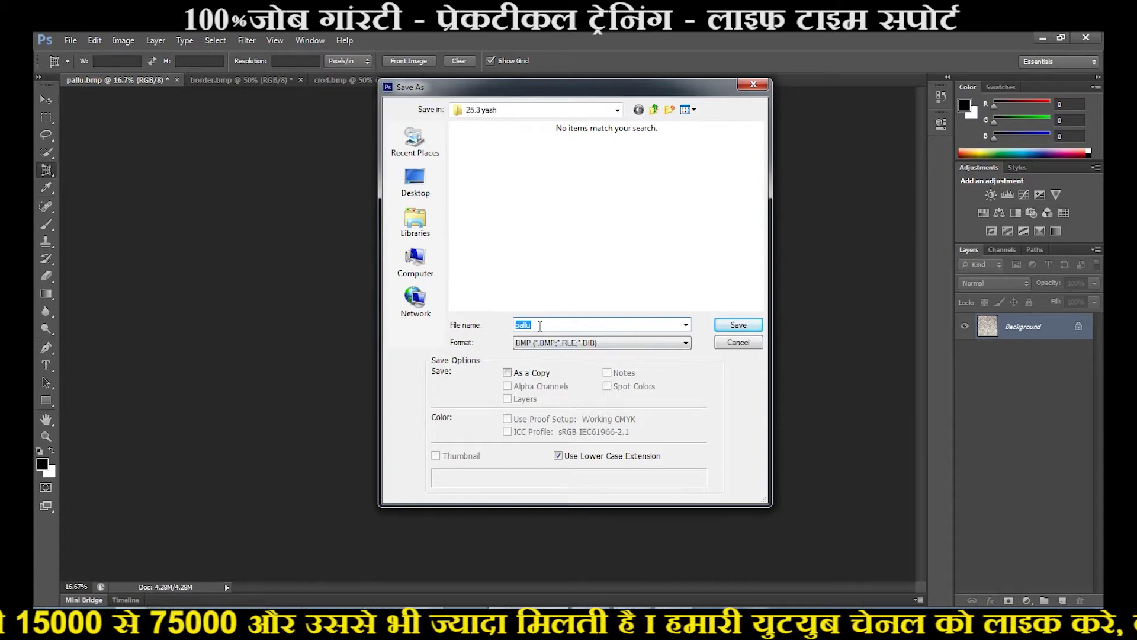
left_click(744, 325)
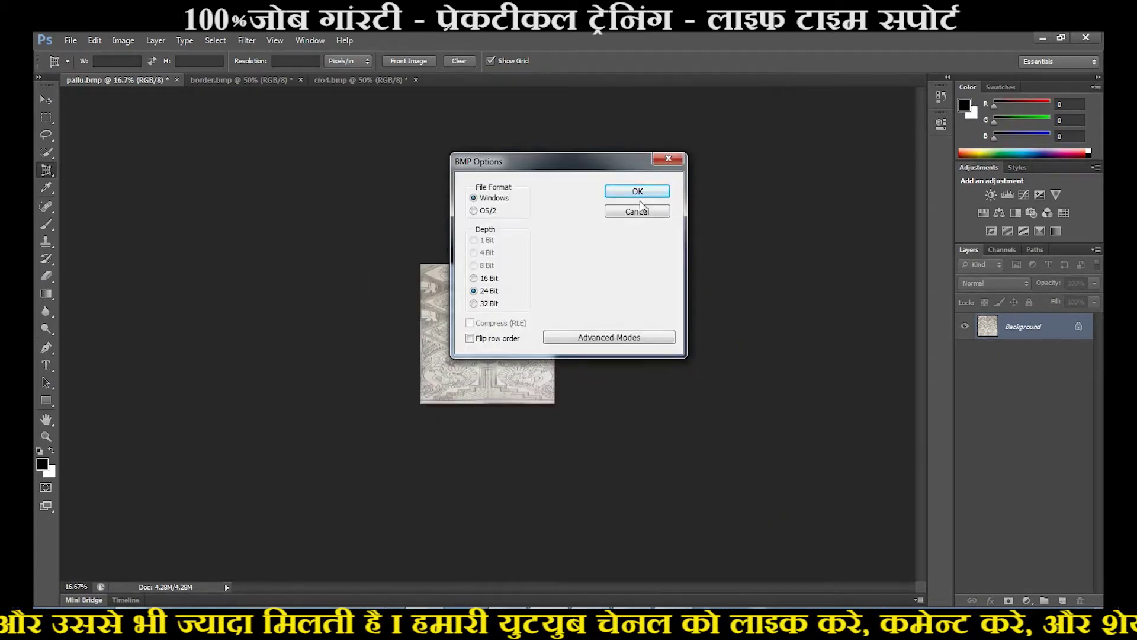
left_click(638, 197)
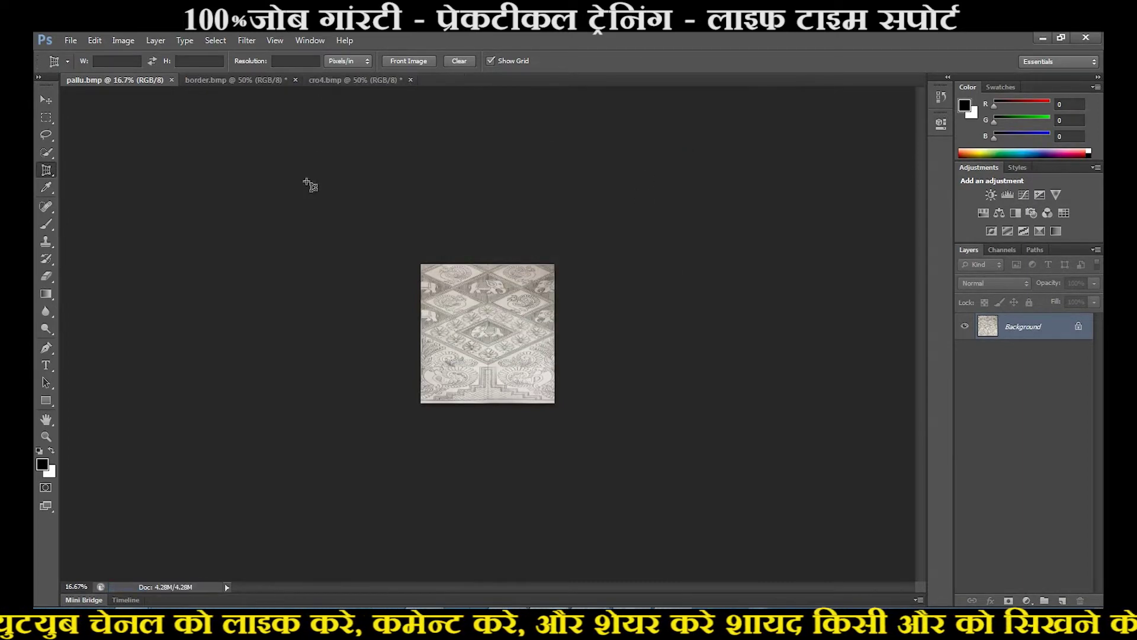
In border.bmp, perspective-crop the drawing to the lower side border block with the hatched strip and the diagonal and circle pattern.
left_click(248, 79)
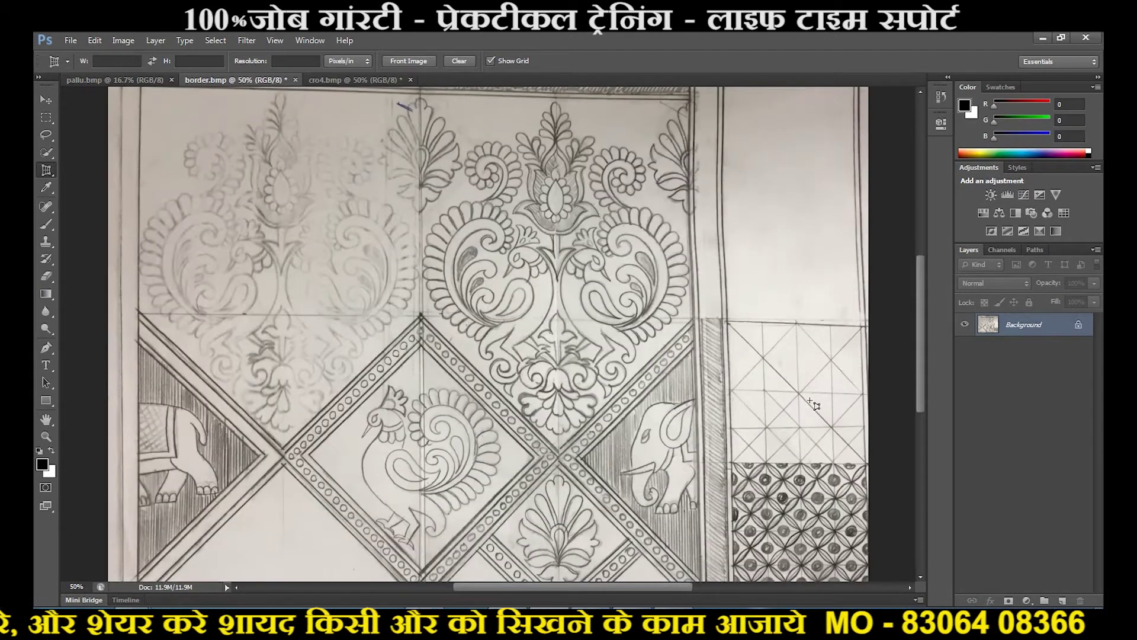
mouse_move(918, 347)
left_mouse_down()
mouse_move(927, 416)
mouse_move(923, 378)
left_mouse_up()
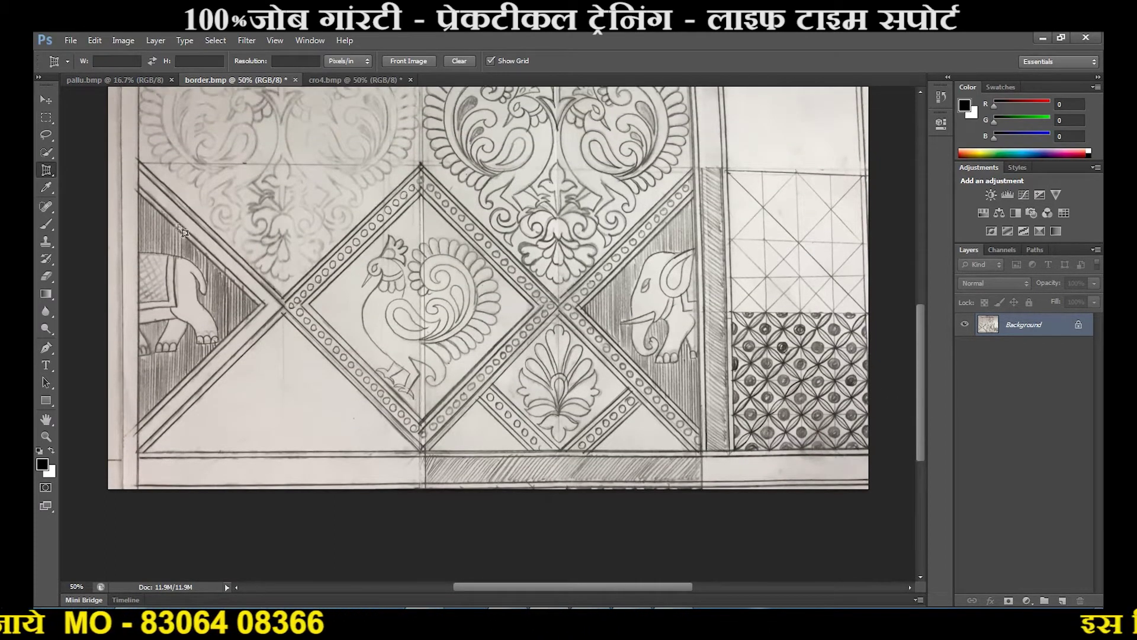
left_click(701, 450)
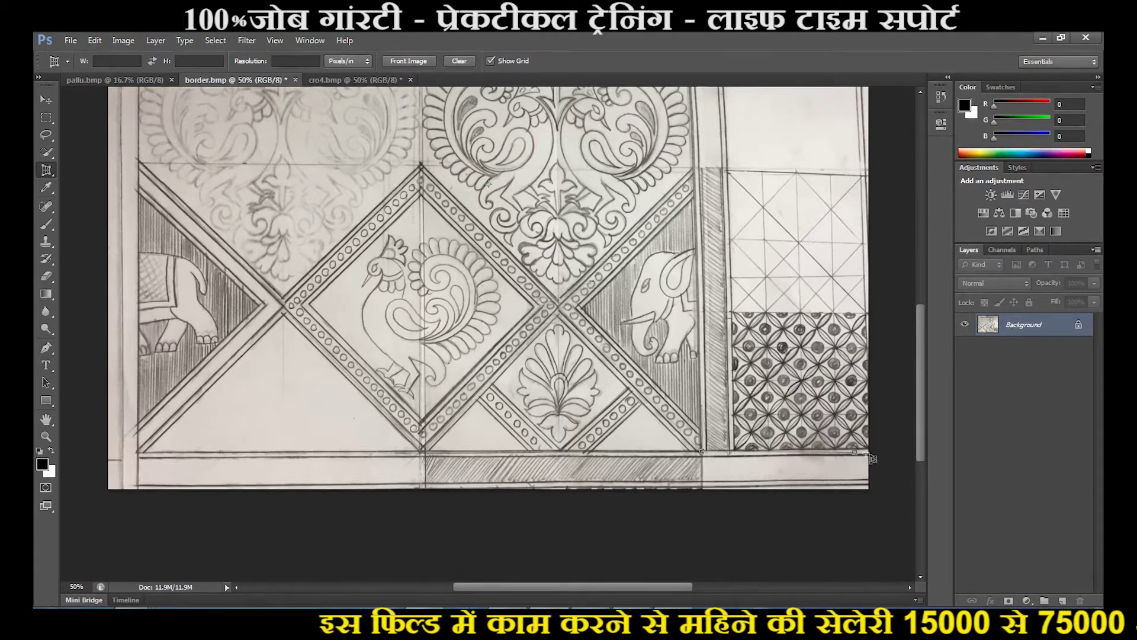
left_click(898, 449)
left_click(884, 211)
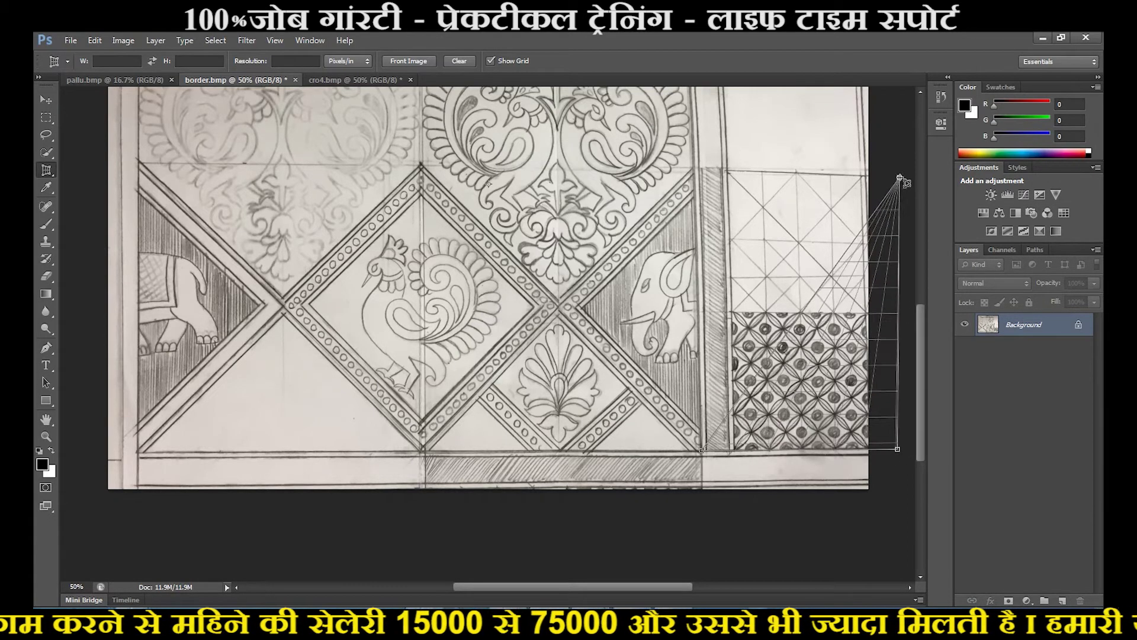
left_click(891, 176)
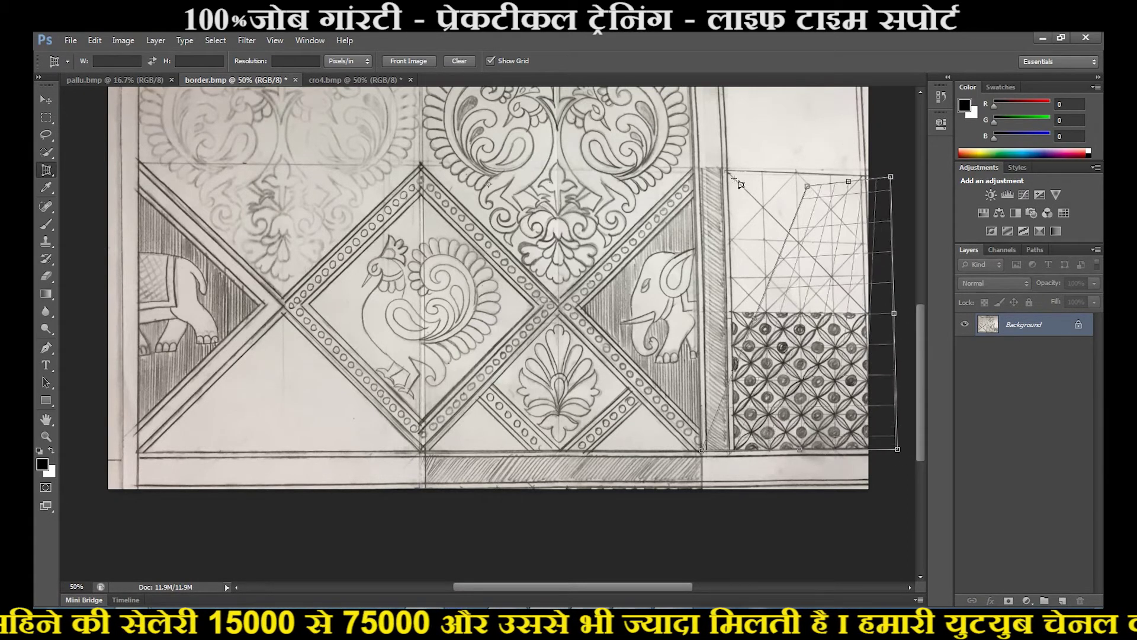
left_click(695, 169)
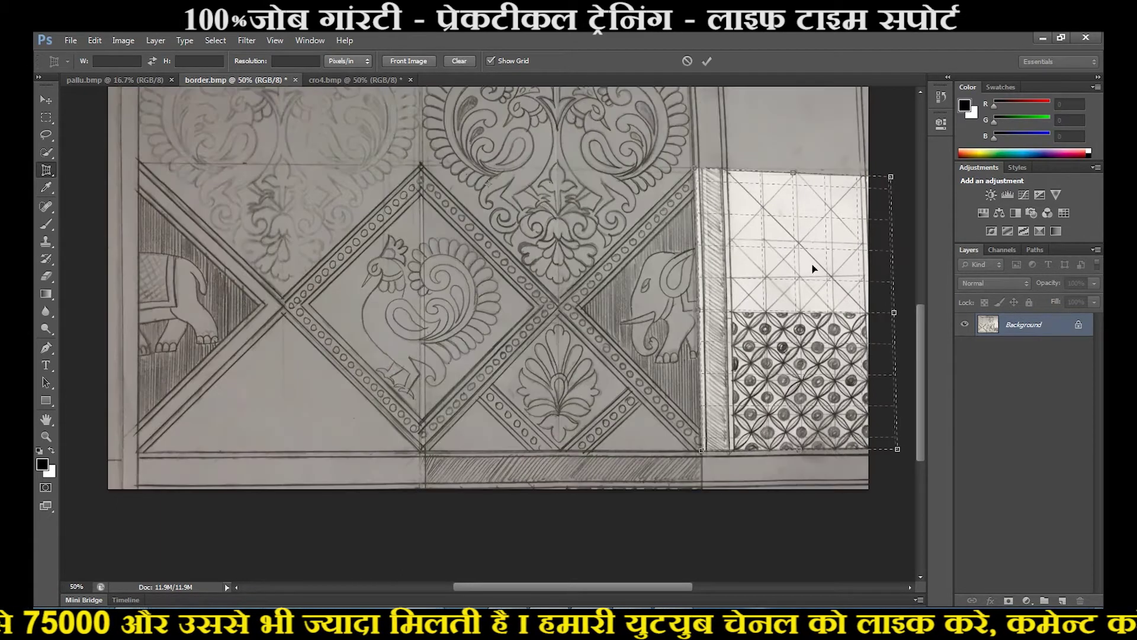
key("Return")
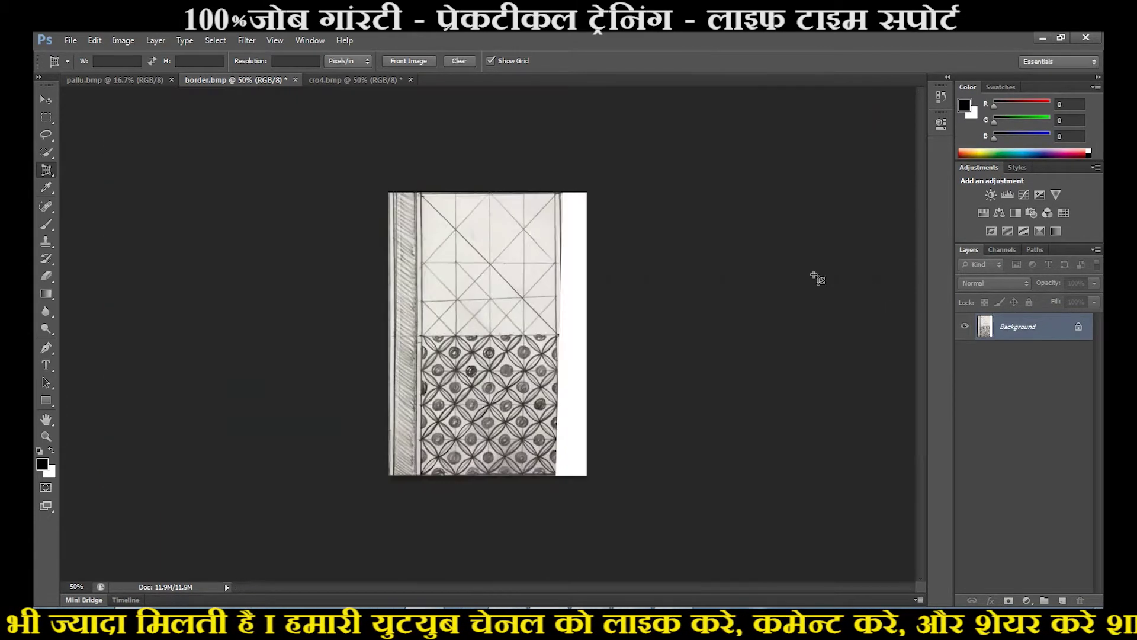
Open Image Size for the cropped border with Constrain Proportions turned on.
left_click(118, 41)
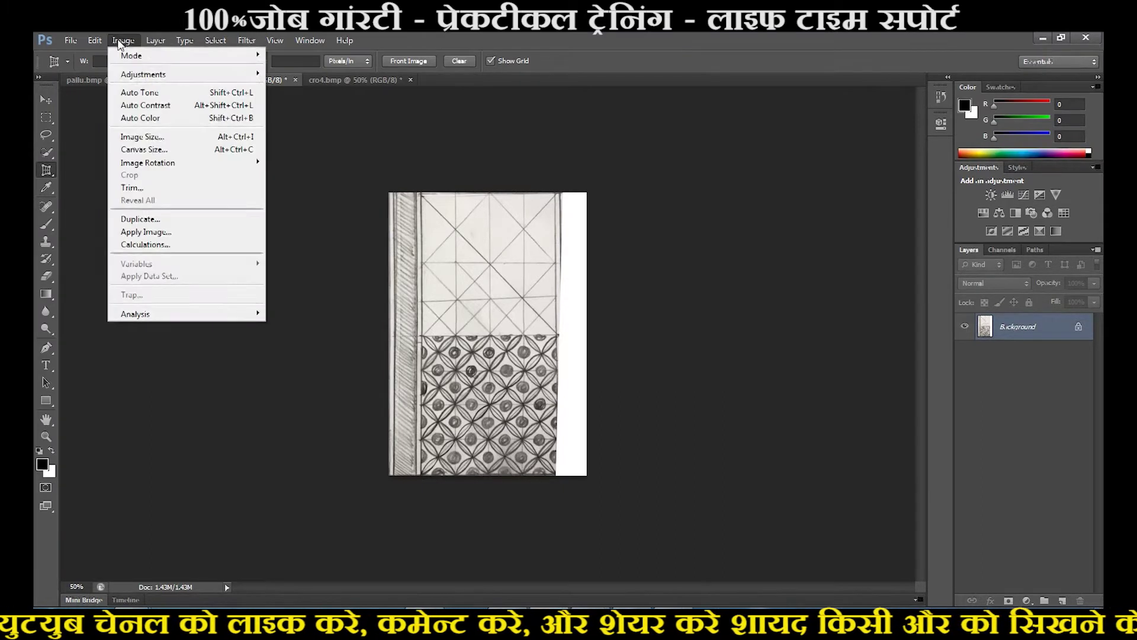
left_click(148, 136)
left_click(672, 363)
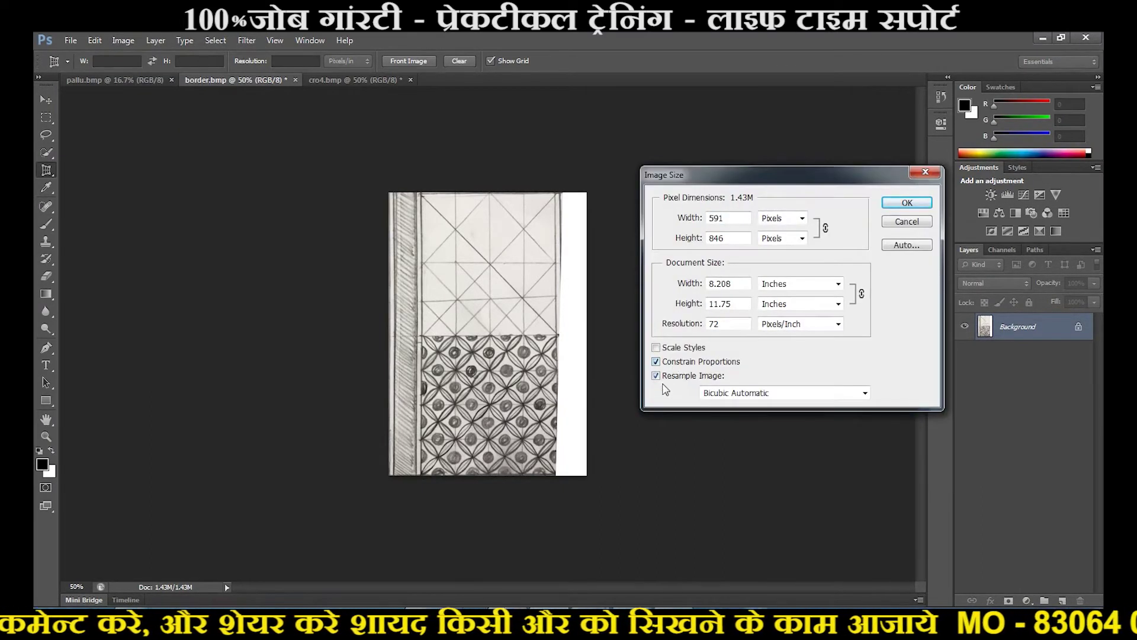
Divide 304 by 104 in Calculator to work out the border's width in inches.
left_click(500, 620)
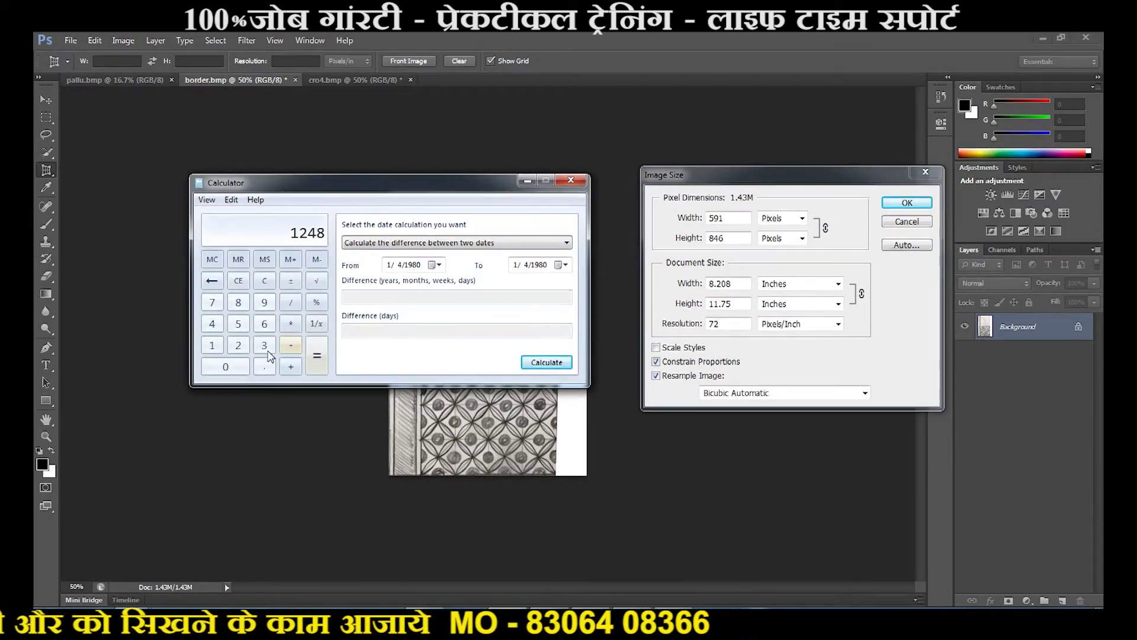
left_click(264, 344)
left_click(225, 366)
left_click(220, 325)
left_click(291, 302)
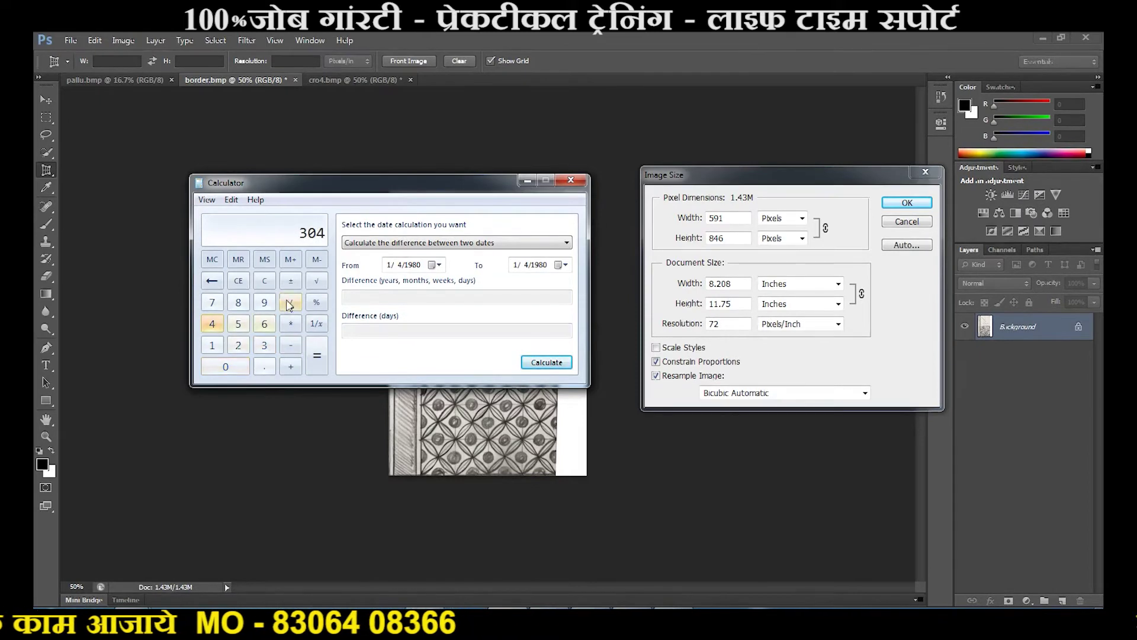
left_click(211, 345)
left_click(225, 366)
left_click(213, 324)
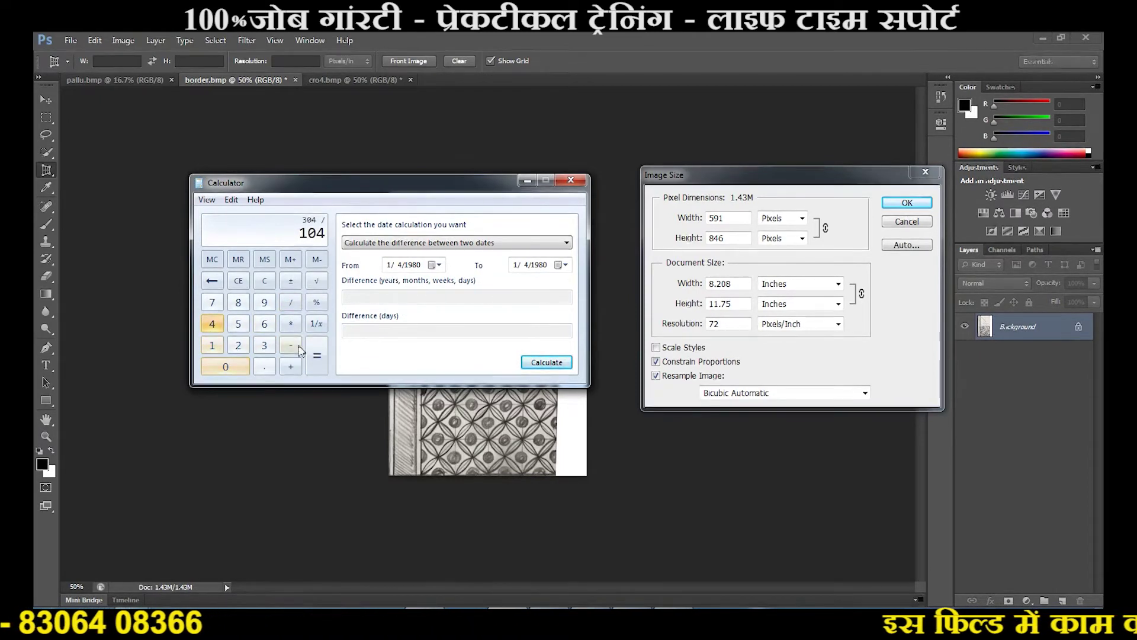
left_click(317, 355)
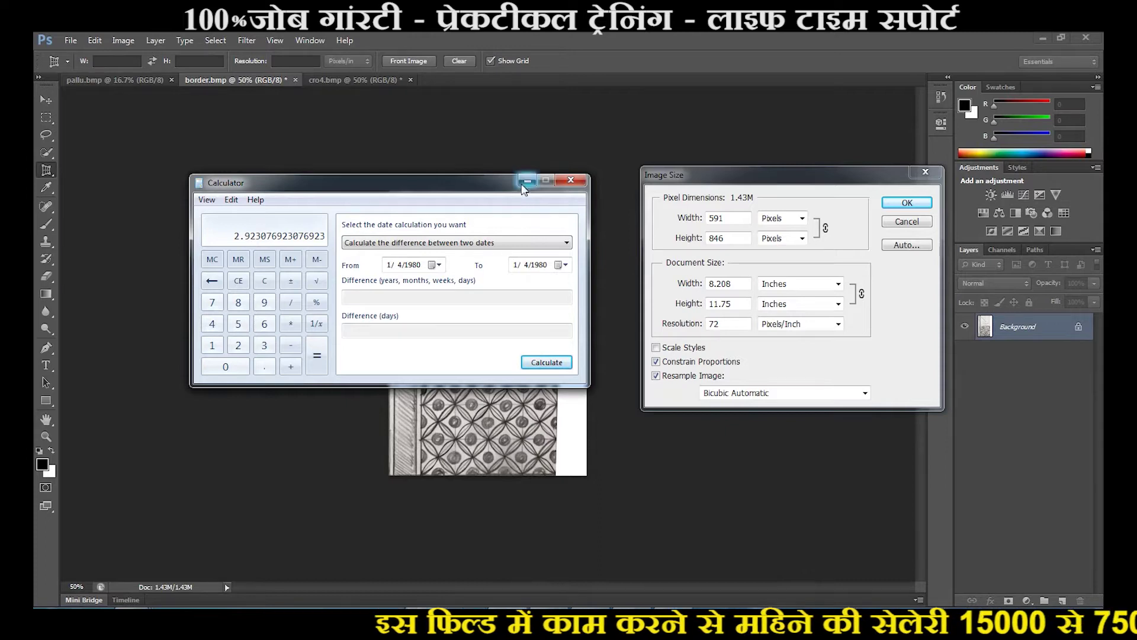
Put Calculator away and set the border's document width to 2.92 inches.
left_click(527, 180)
left_click(690, 284)
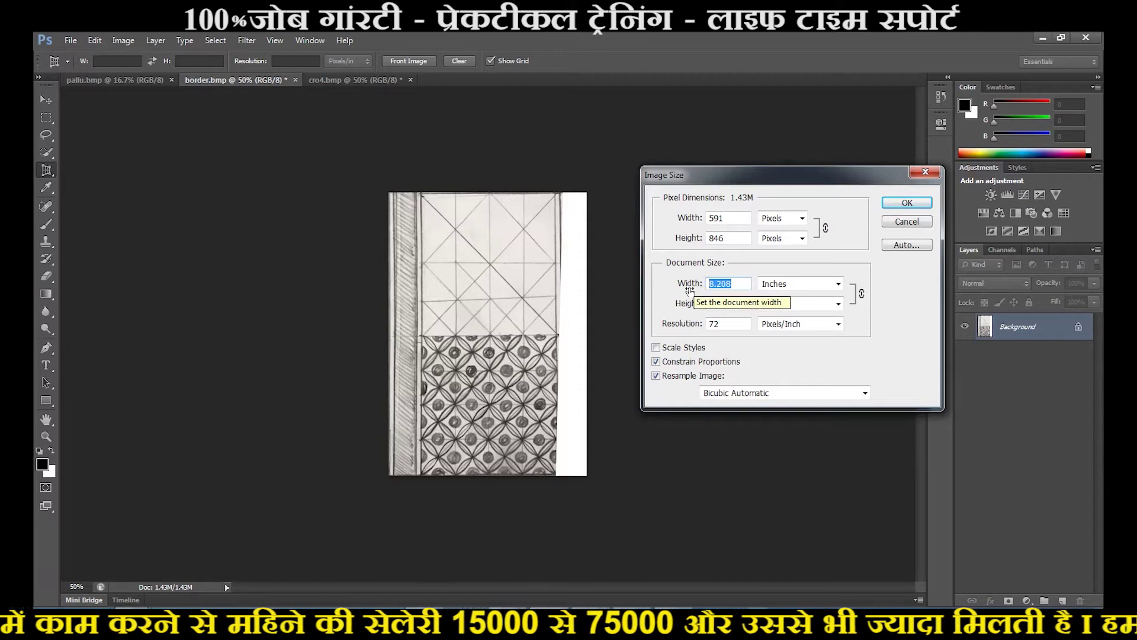
type("2.92")
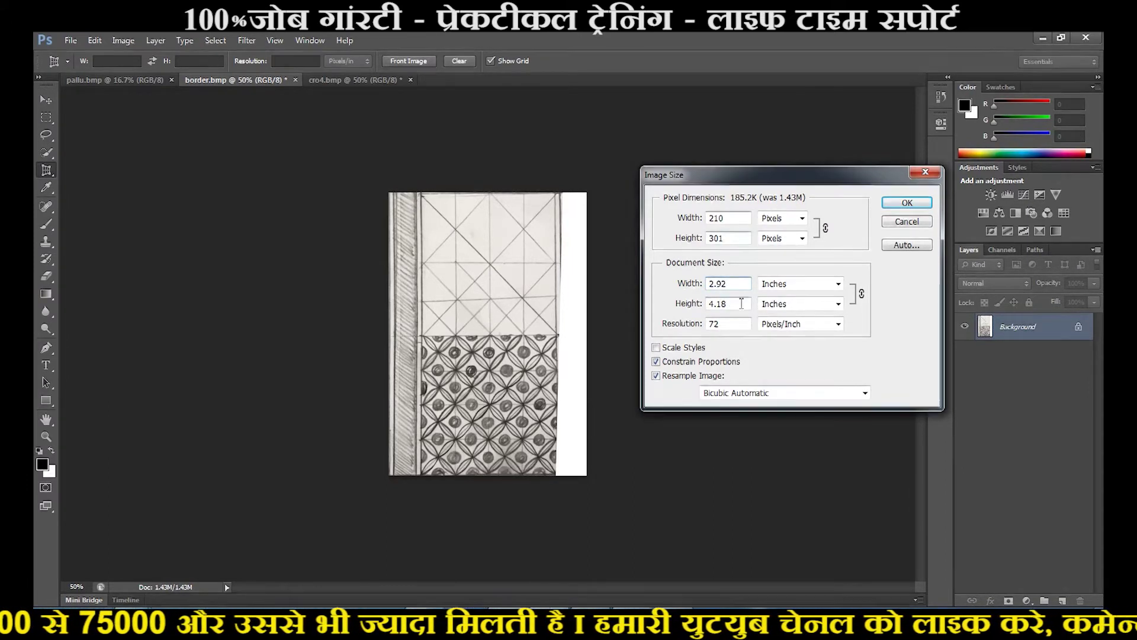
Turn off Constrain Proportions and multiply the 4-inch border height by the 52 pick in Calculator.
left_click(691, 363)
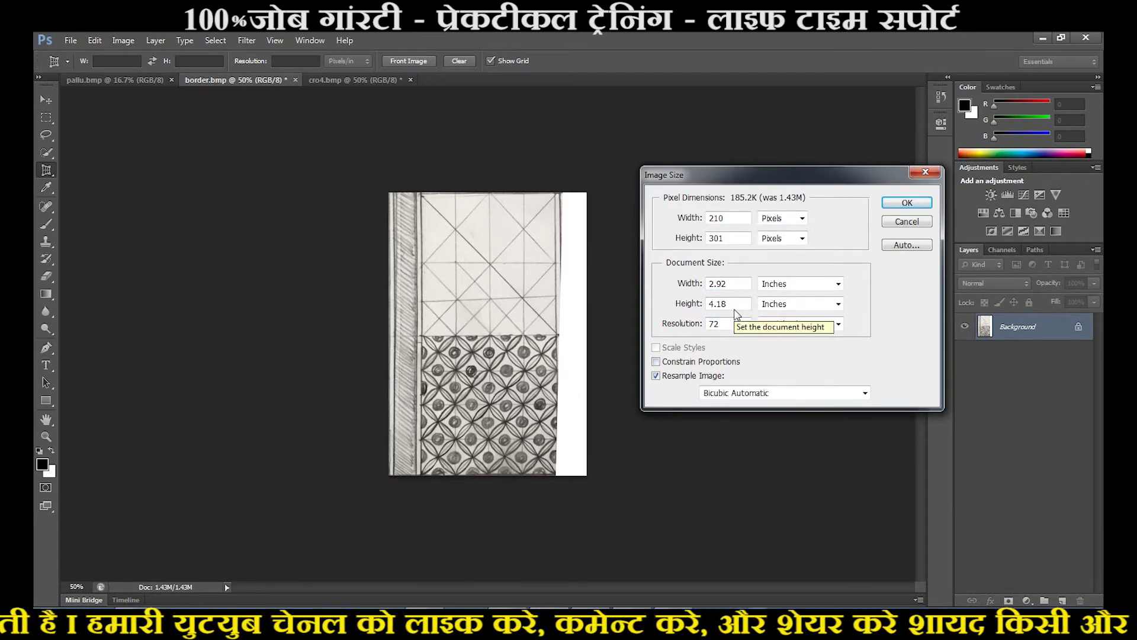
left_click(471, 619)
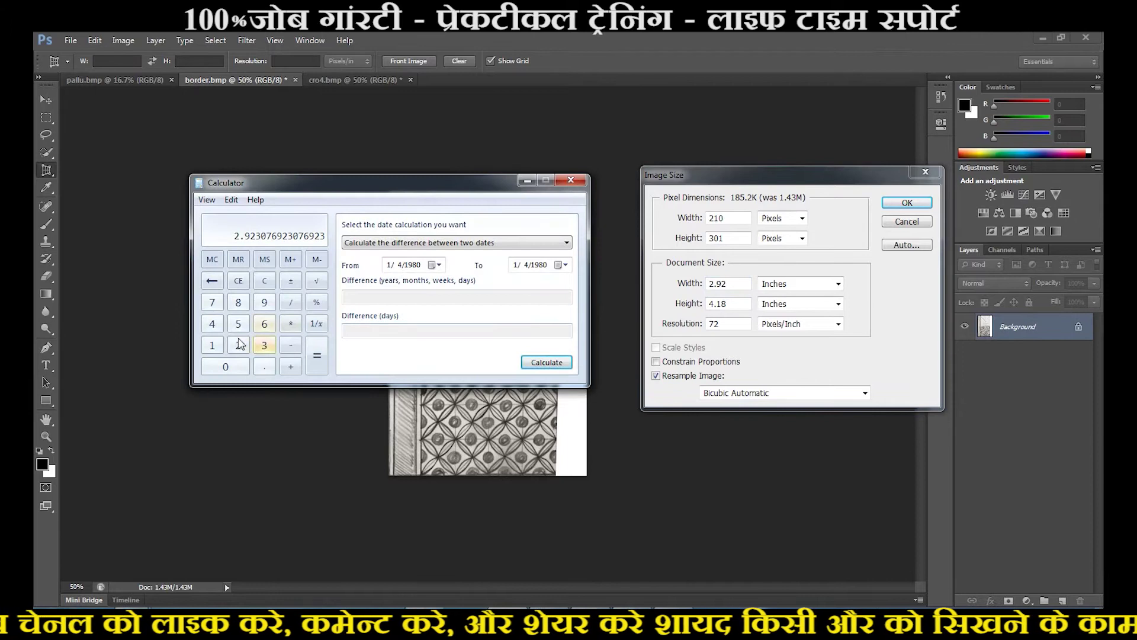
left_click(212, 323)
left_click(290, 323)
left_click(238, 323)
left_click(238, 344)
left_click(316, 355)
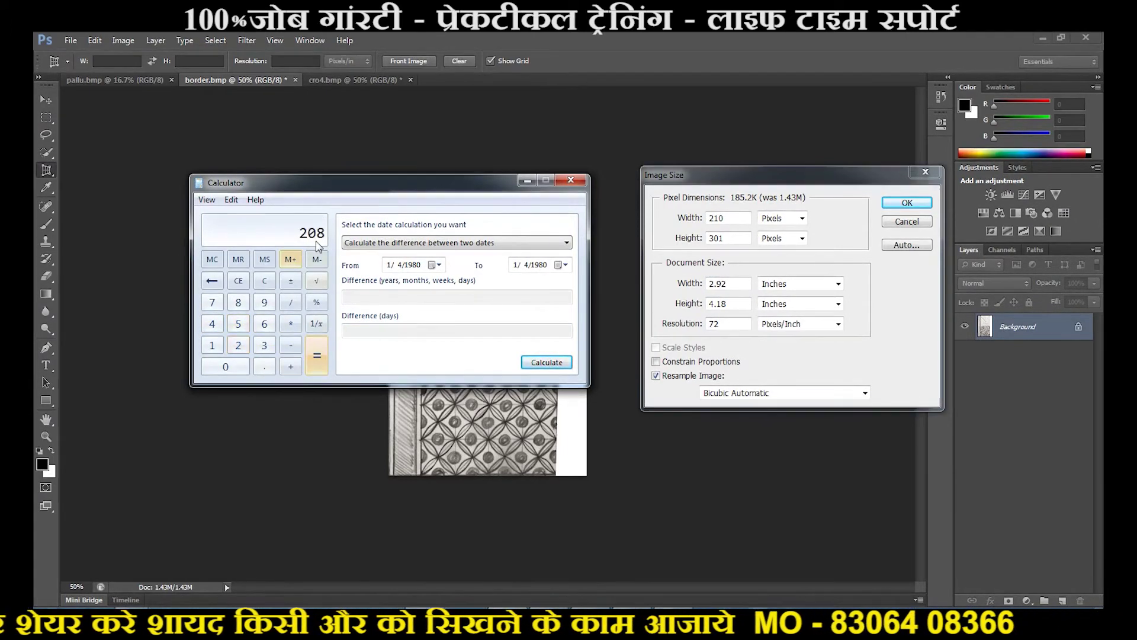
left_click(527, 180)
Resize the border image to 304 pixels wide by 208 pixels high and apply the new size.
key("Tab")
type("2")
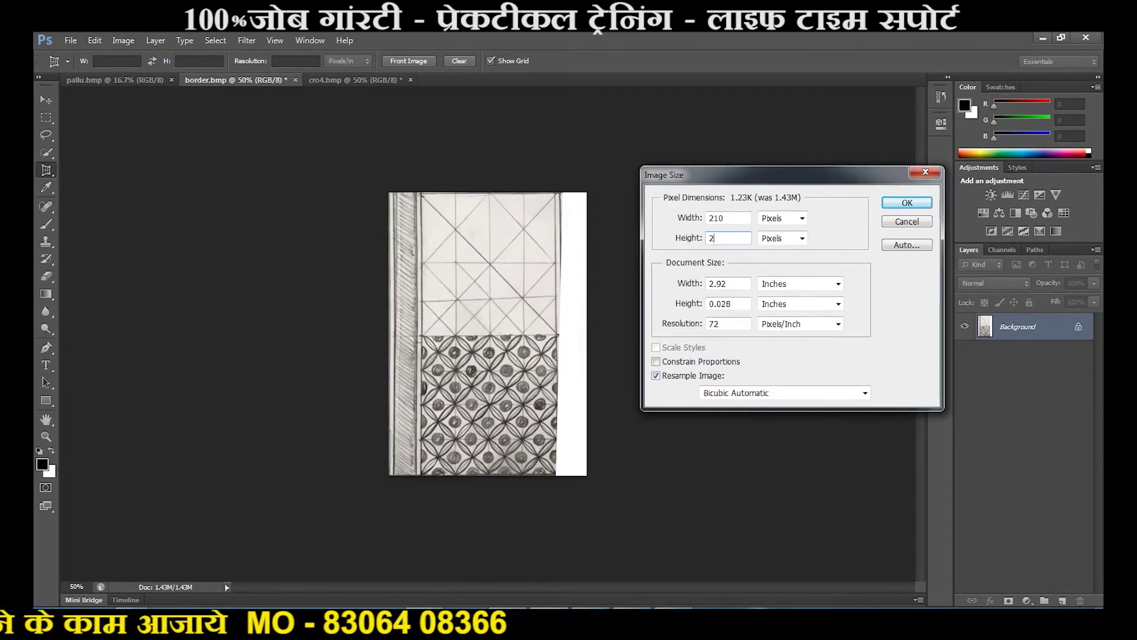
type("08")
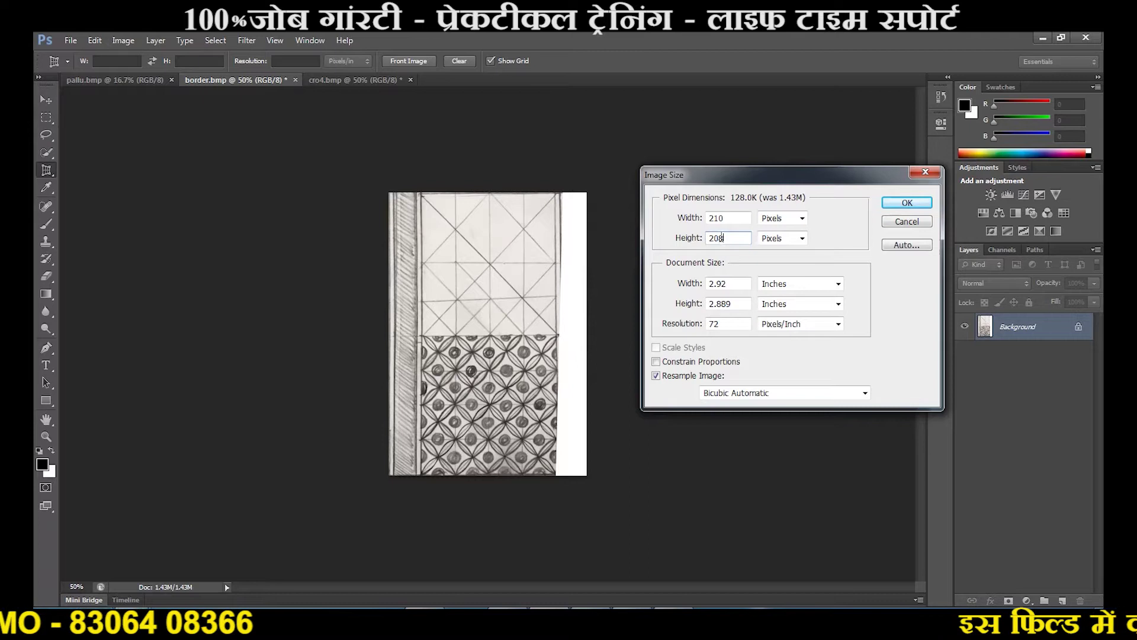
double_click(727, 219)
type("304")
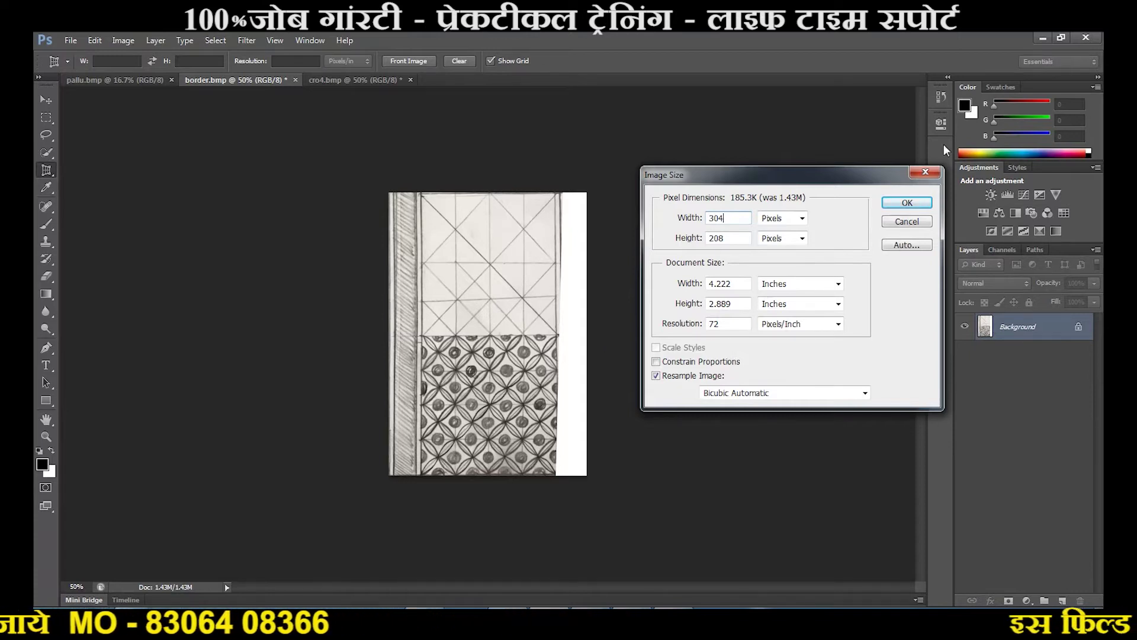
left_click(911, 206)
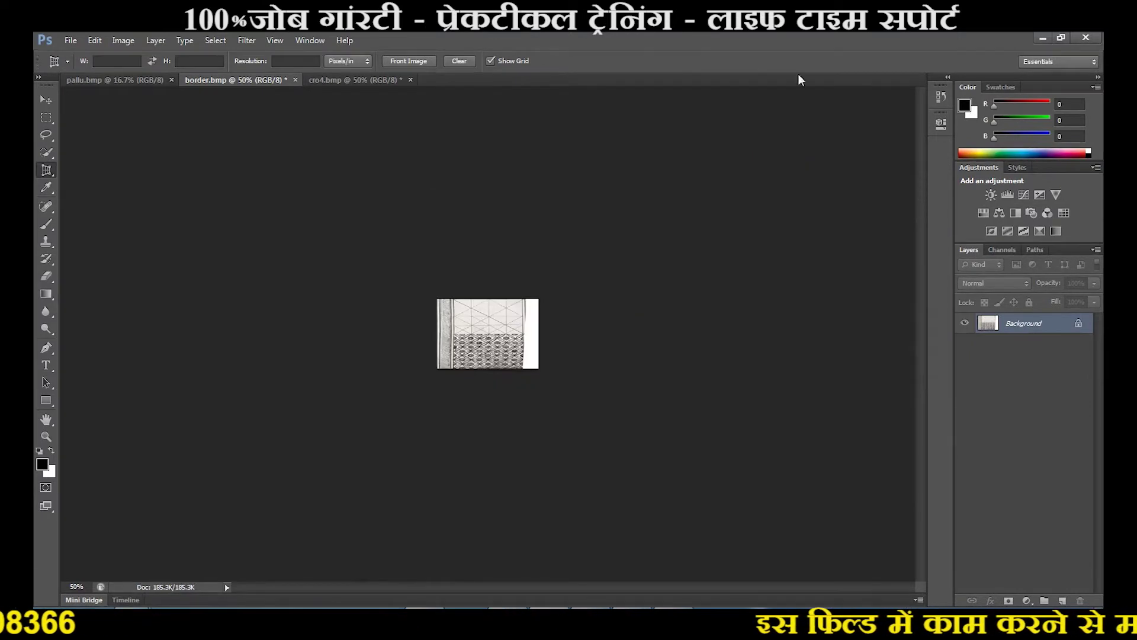
Save the resized border image as a BMP named border in the 25.3 yash folder.
left_click(70, 40)
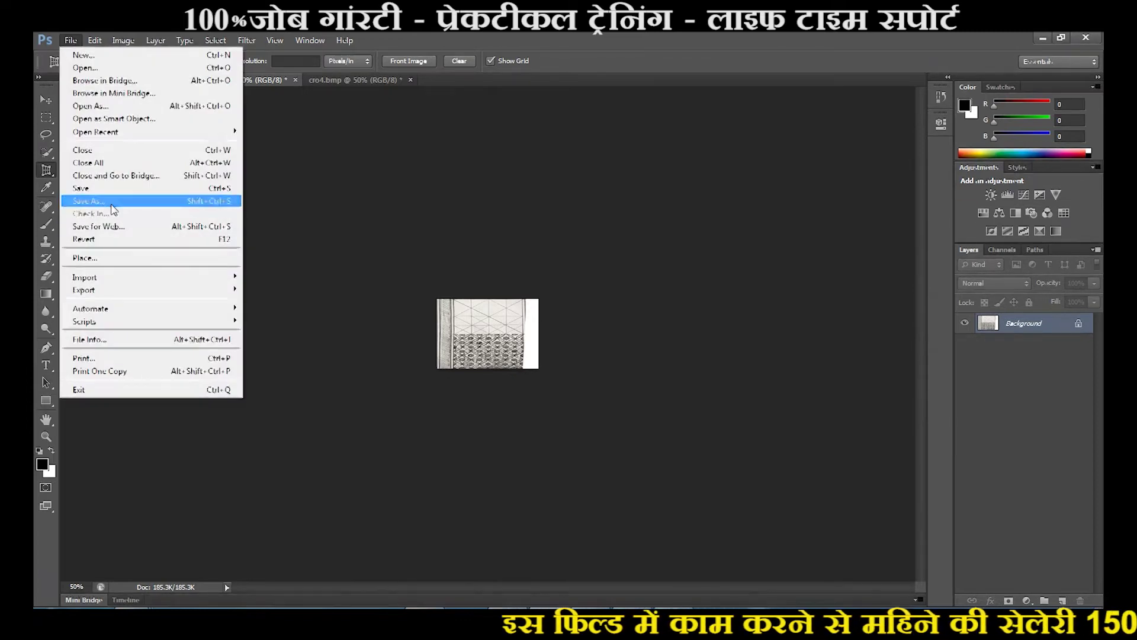
left_click(116, 206)
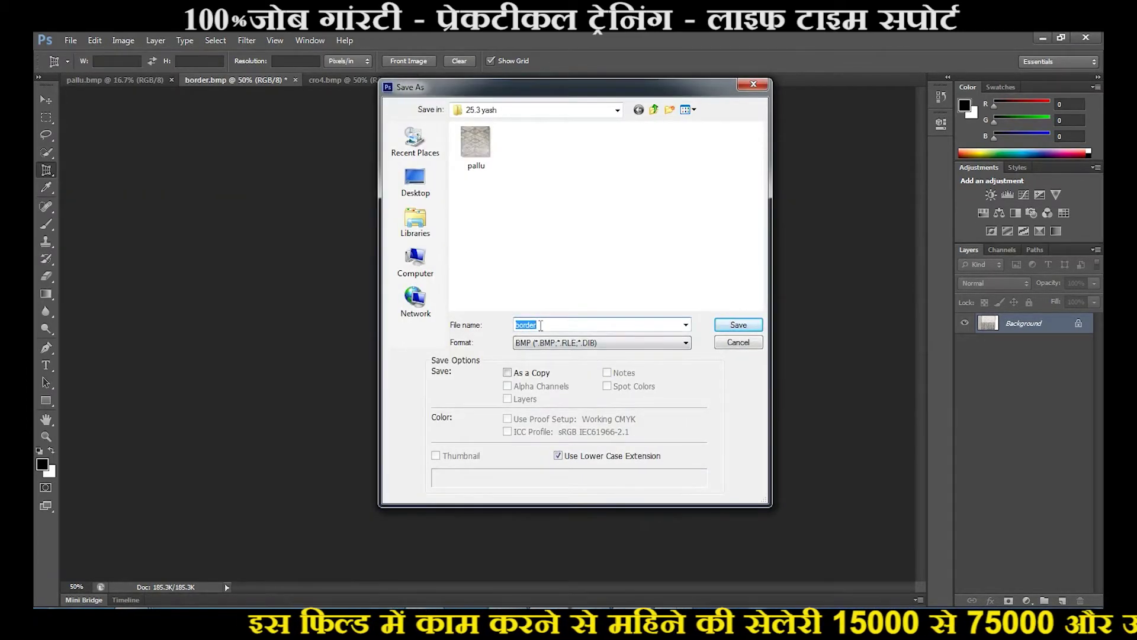
left_click(733, 325)
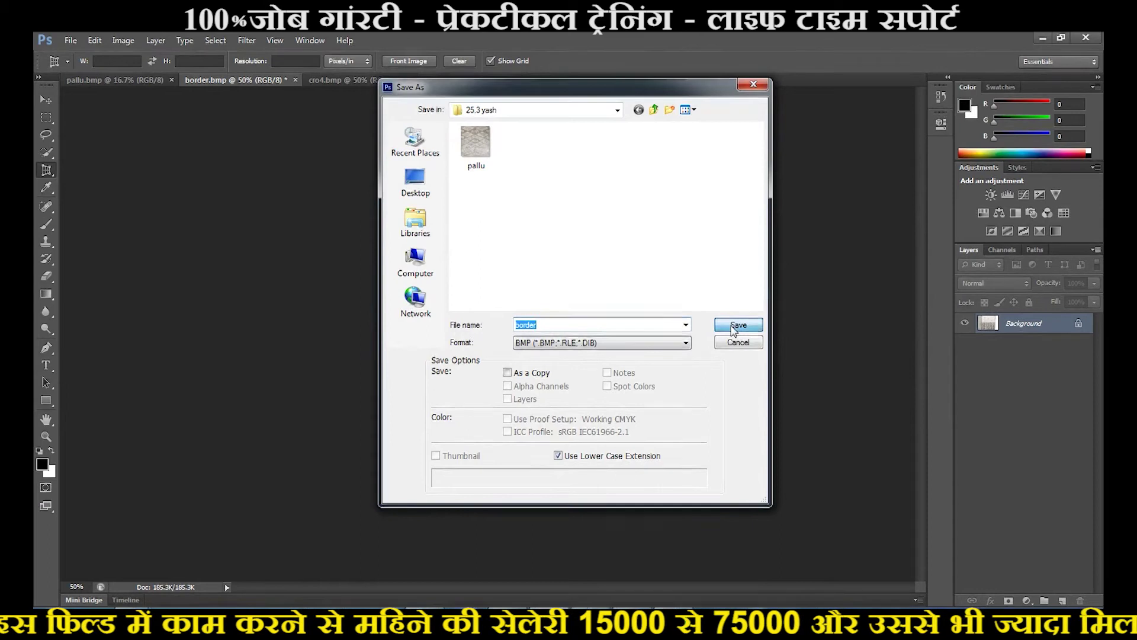
left_click(639, 192)
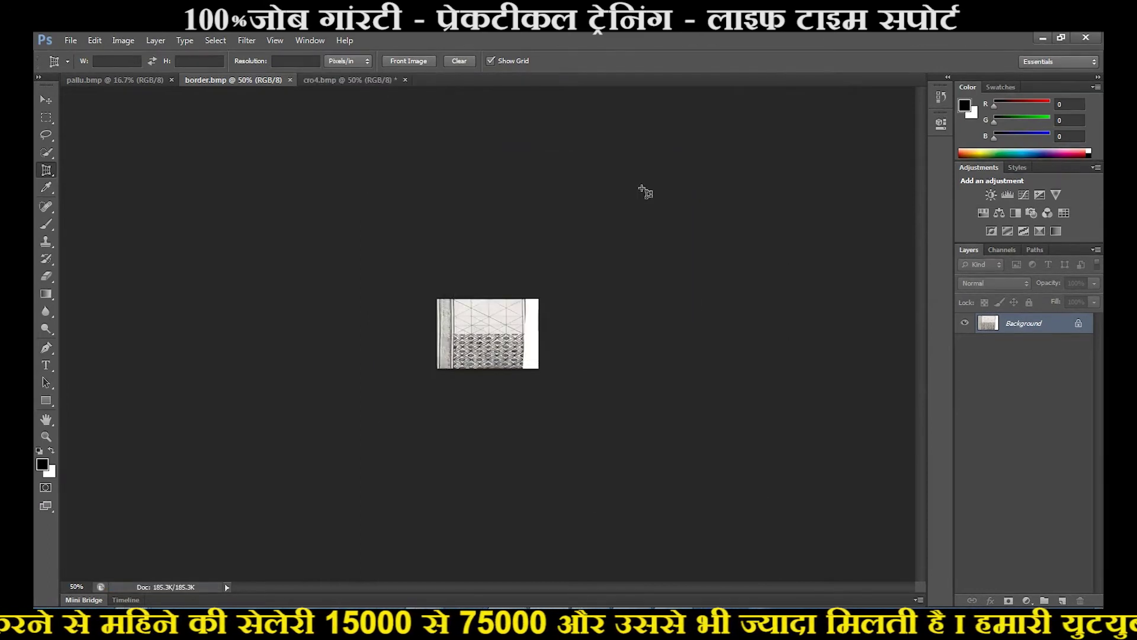
Undo the border's resize and crop, and rotate the full drawing 90° clockwise.
key("ctrl+z")
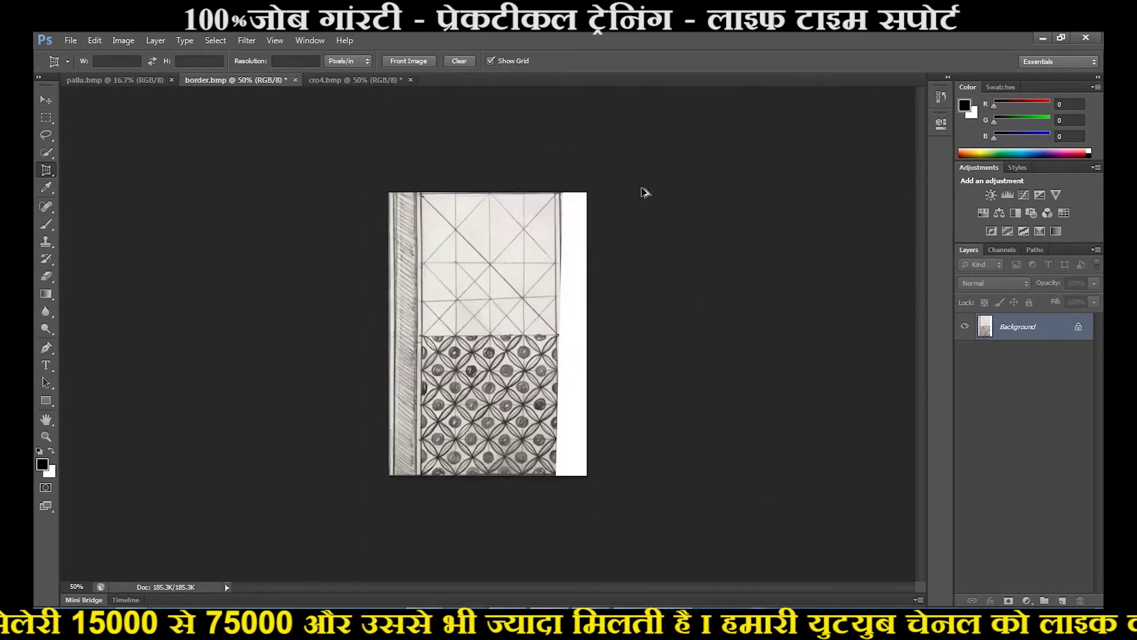
key("ctrl+alt+z")
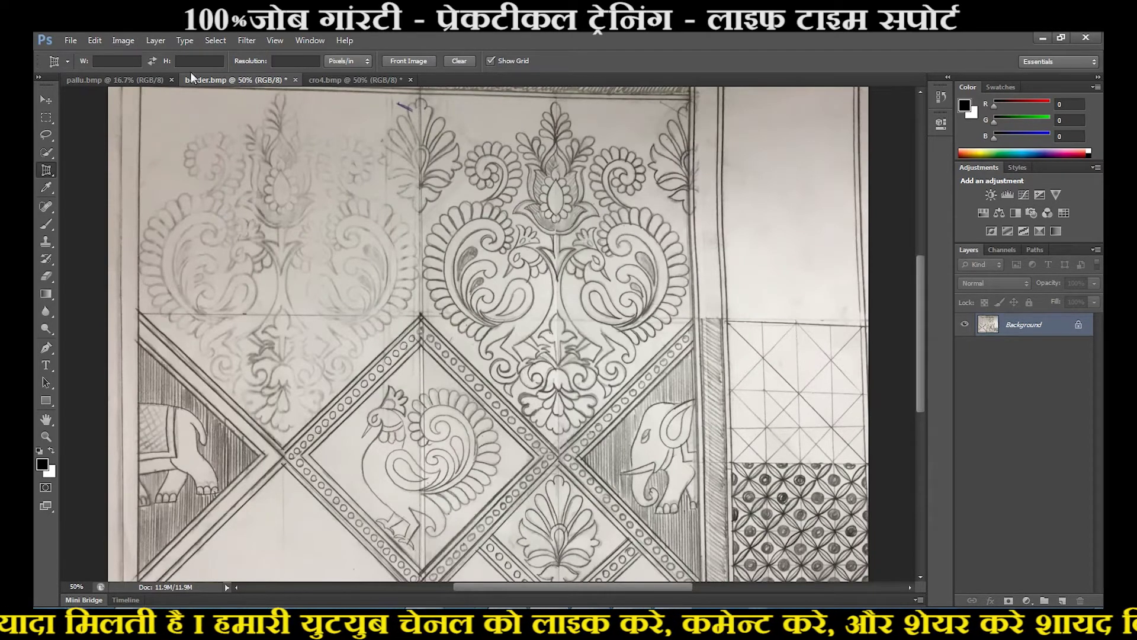
left_click(123, 40)
mouse_move(177, 162)
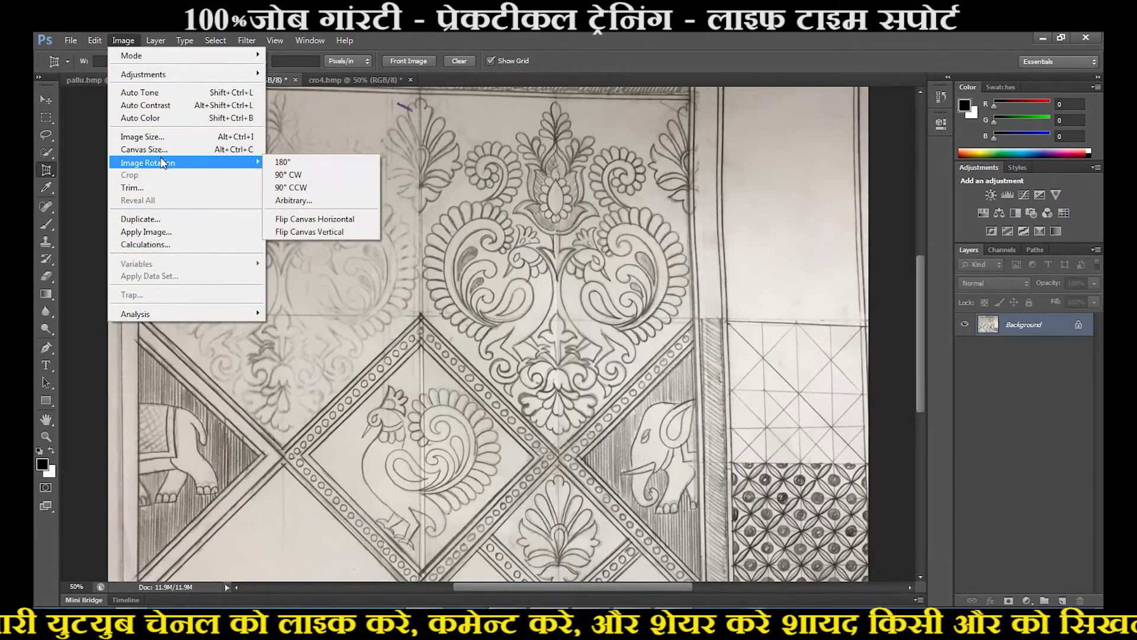
left_click(299, 175)
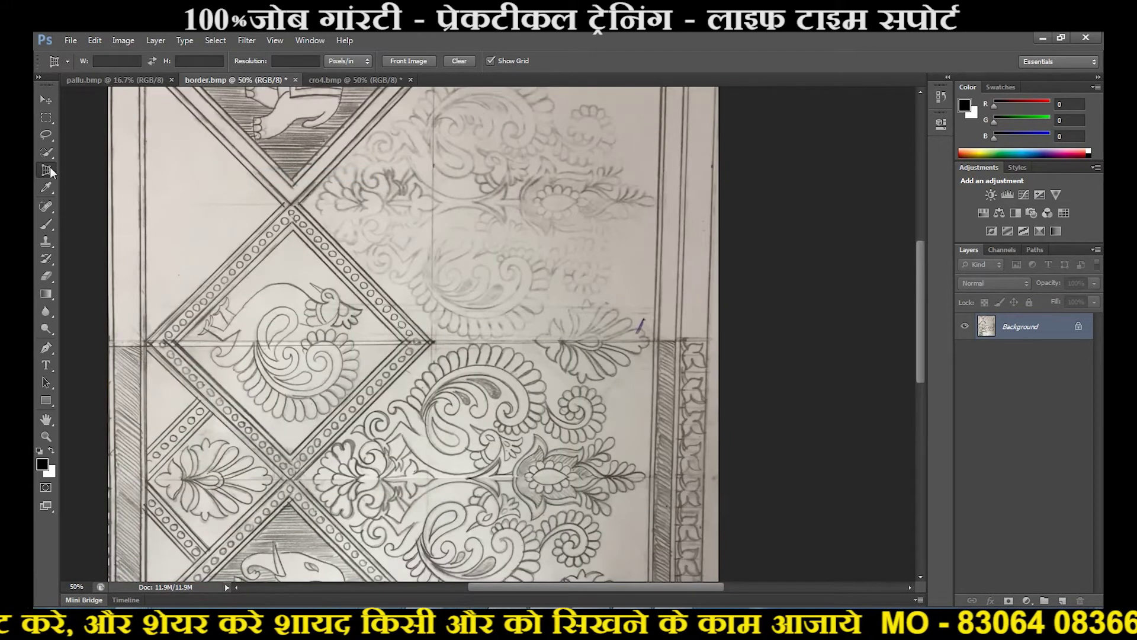
Perspective-crop the rotated drawing to the daman panel, following its inner frame lines from the upper corners down to the elephant and floral row.
left_click_drag(922, 305, 929, 257)
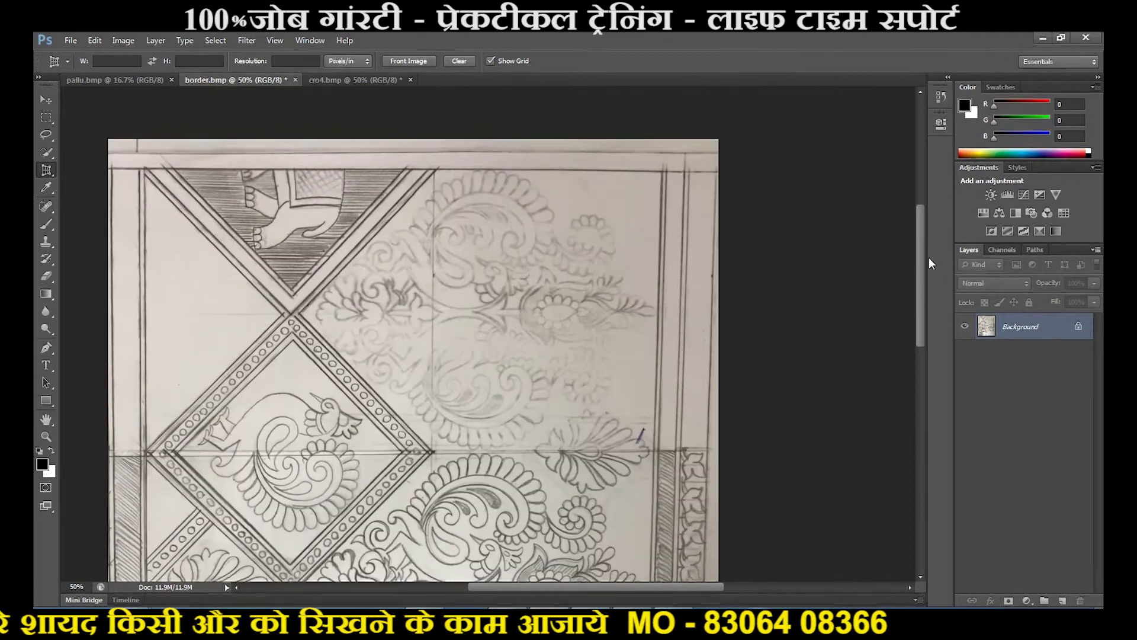
left_click(661, 210)
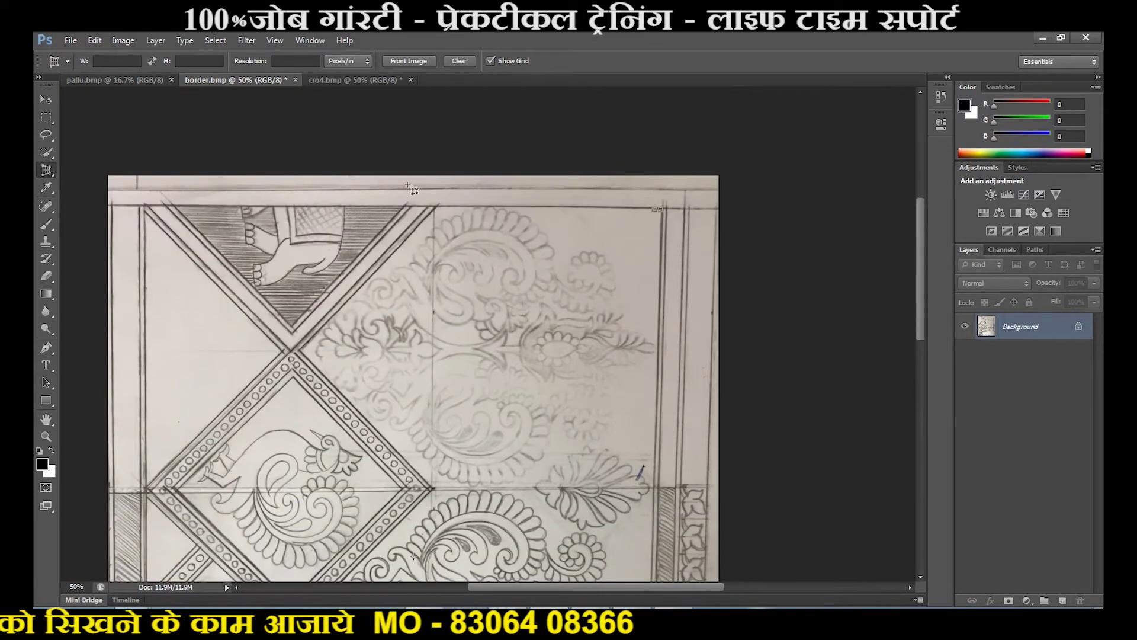
left_click(144, 207)
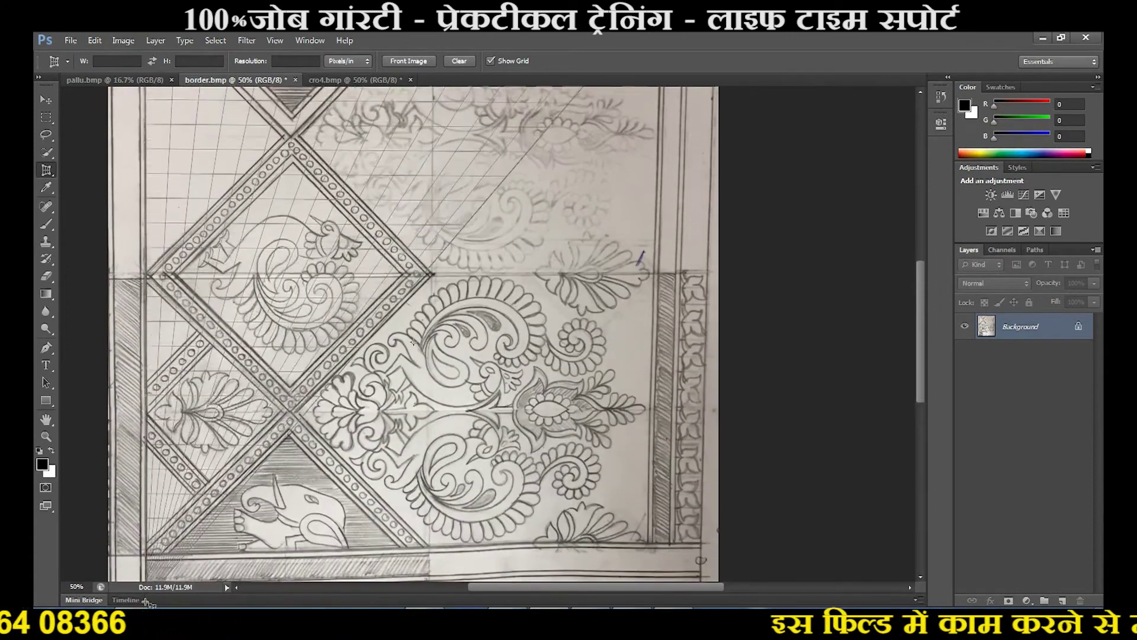
left_click(146, 523)
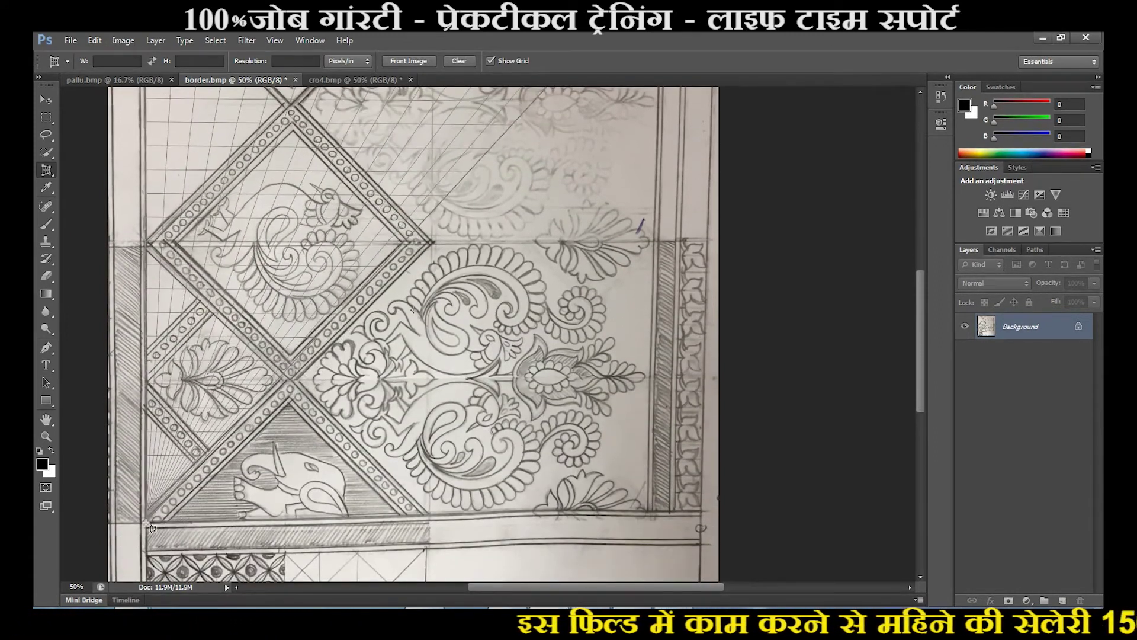
left_click(648, 512)
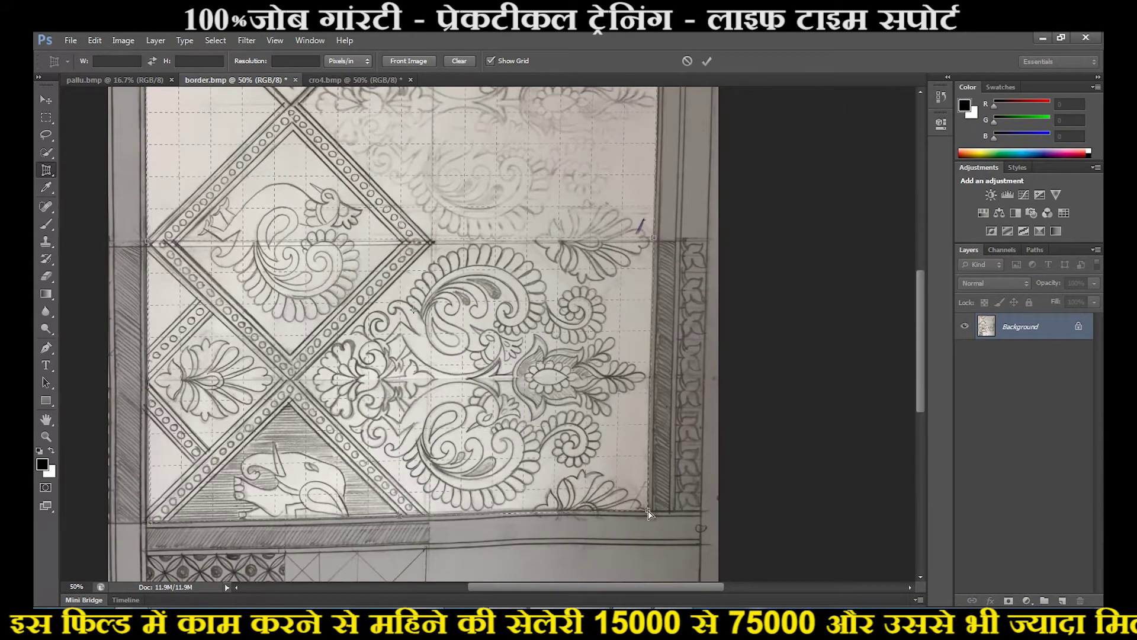
key("Return")
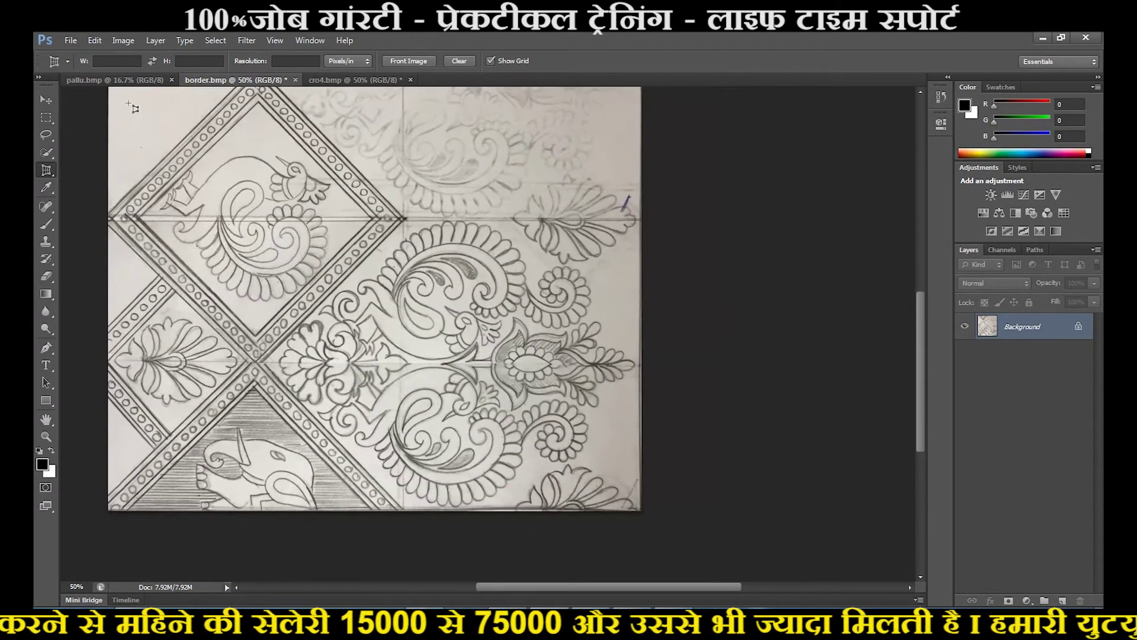
Look up the daman width in the Size2 notes and set the image's document width to 8.61 inches with Constrain Proportions on.
left_click(123, 41)
left_click(142, 139)
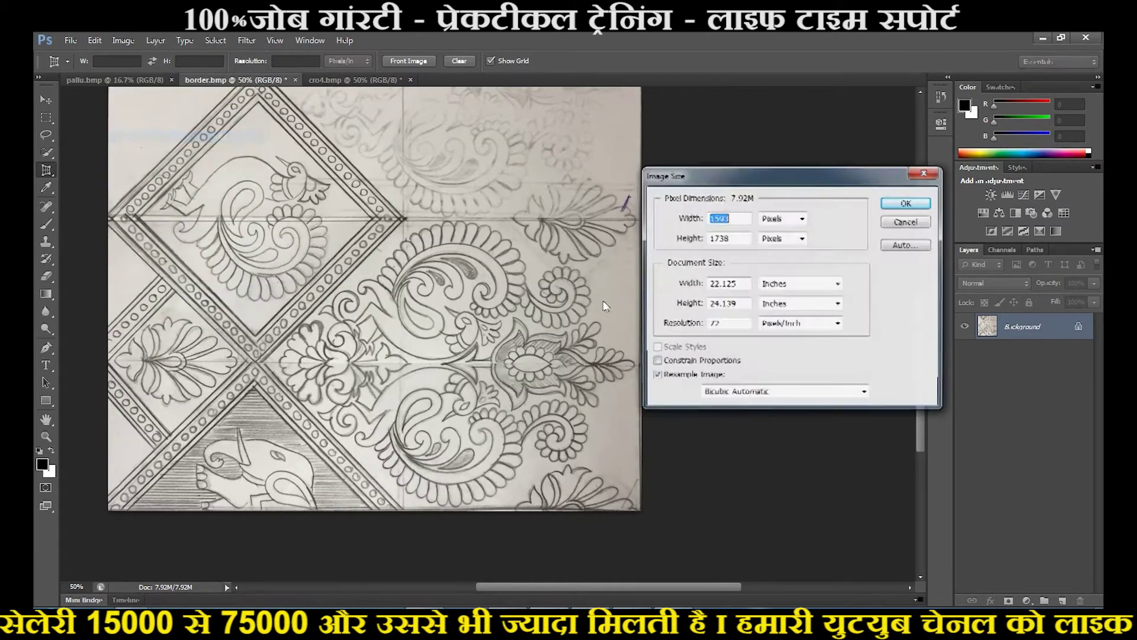
left_click(691, 365)
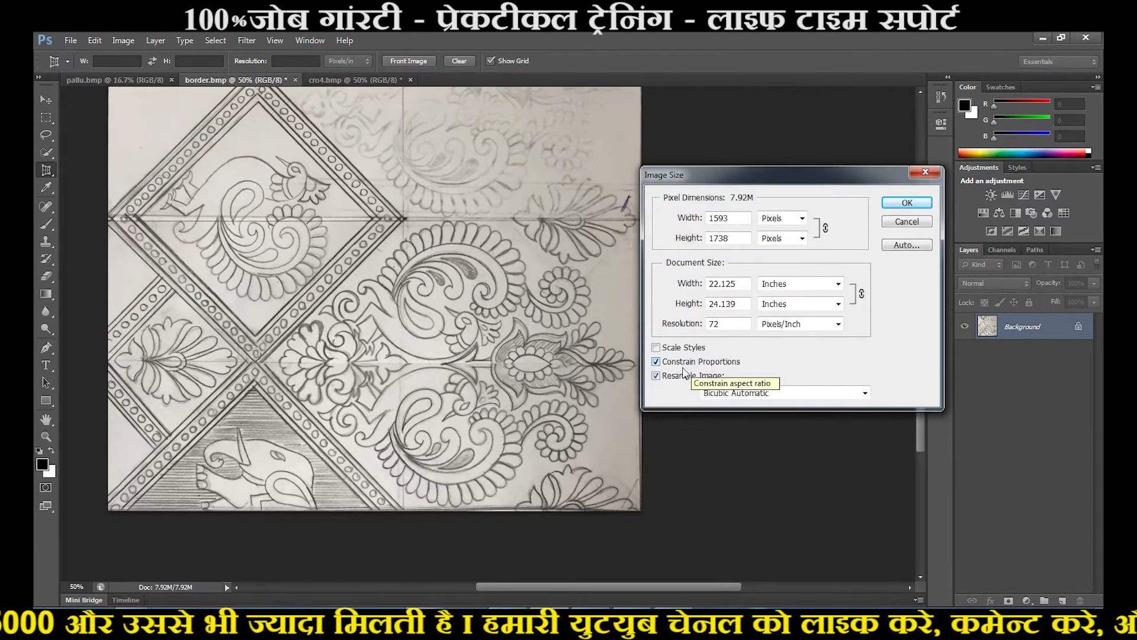
key("alt+Tab")
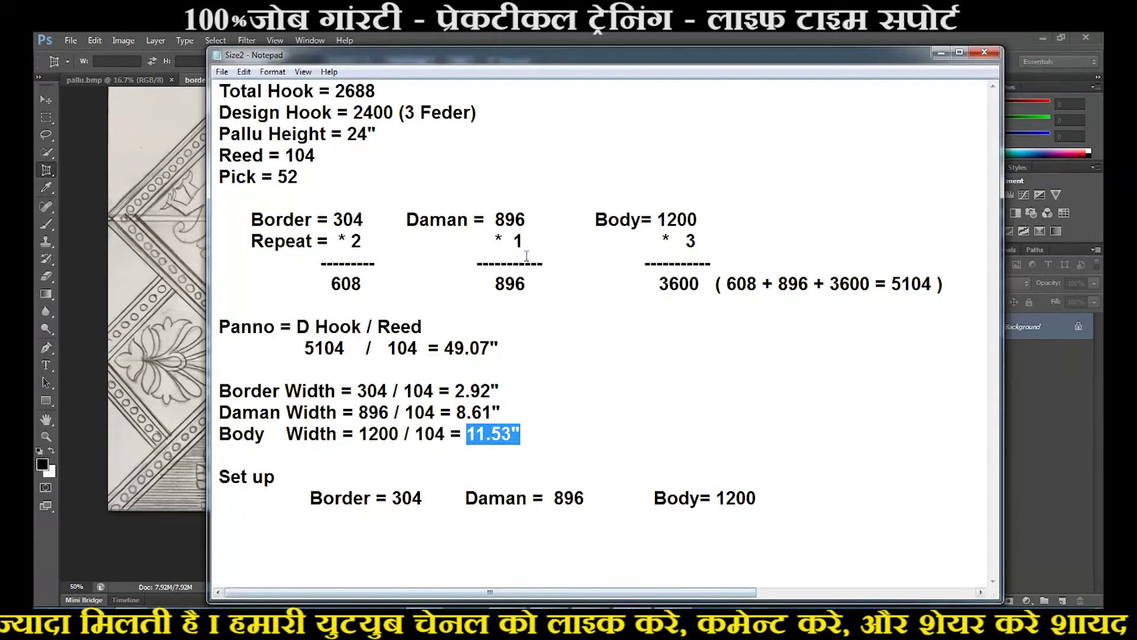
left_click_drag(457, 413, 492, 412)
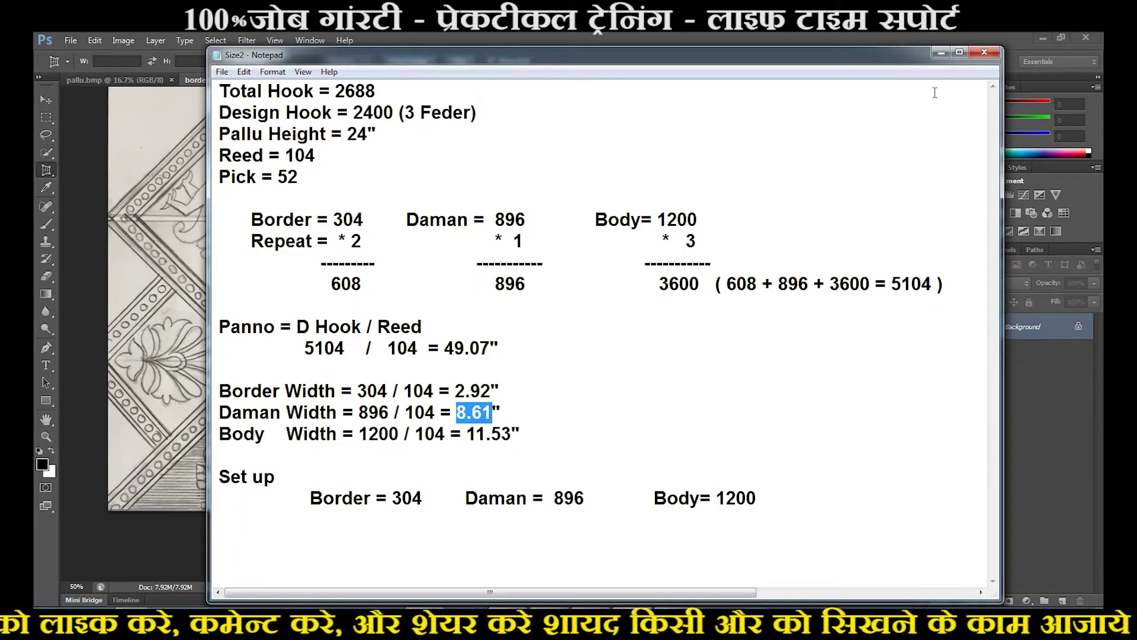
left_click(941, 52)
left_click_drag(739, 286, 691, 284)
type("8")
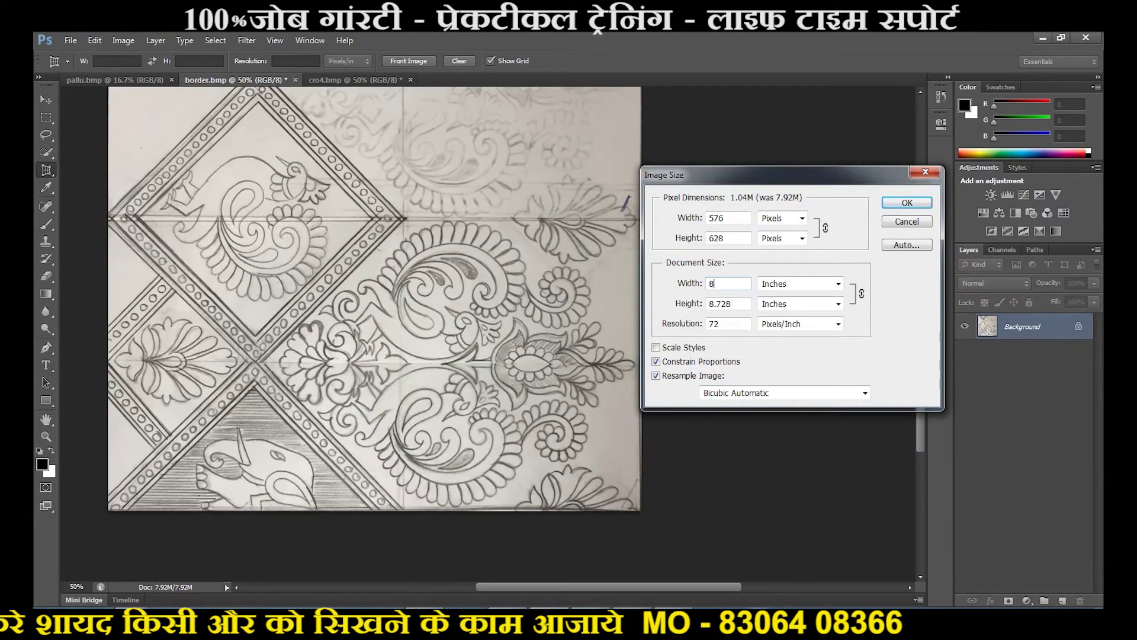
type(".61")
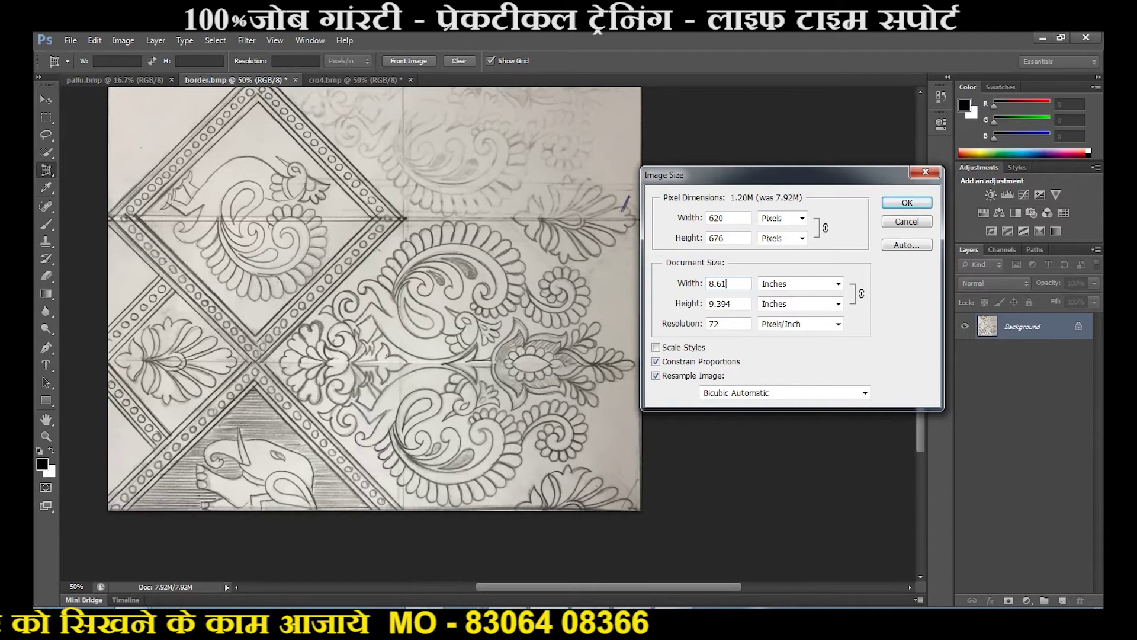
Turn off Constrain Proportions and set the daman image's pixel width to 896.
left_click(700, 362)
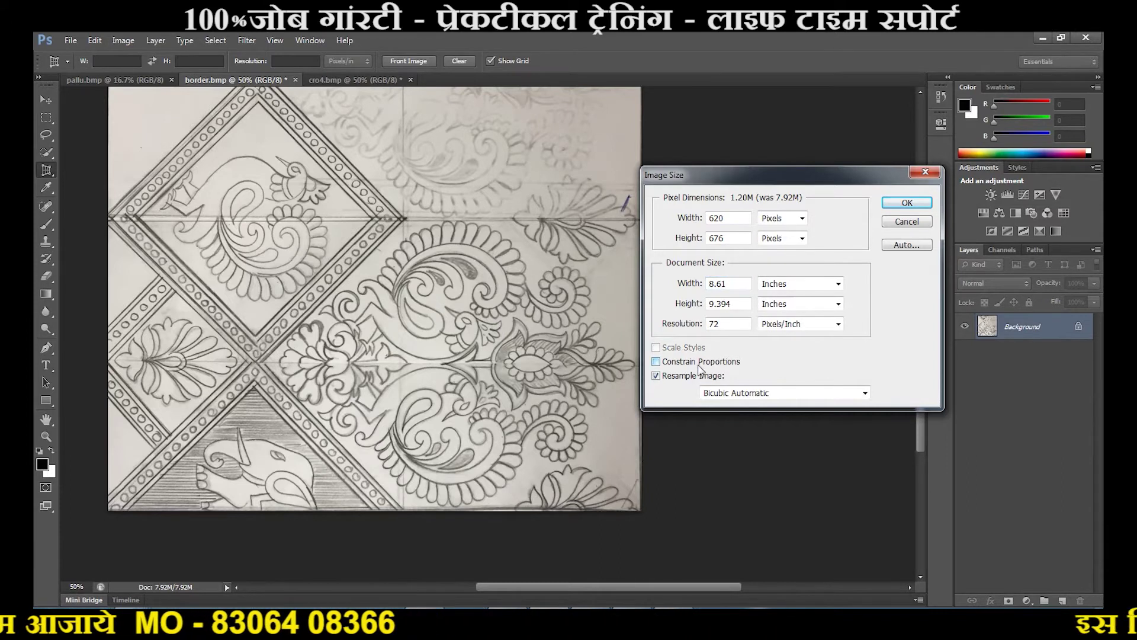
left_click(685, 220)
type("896")
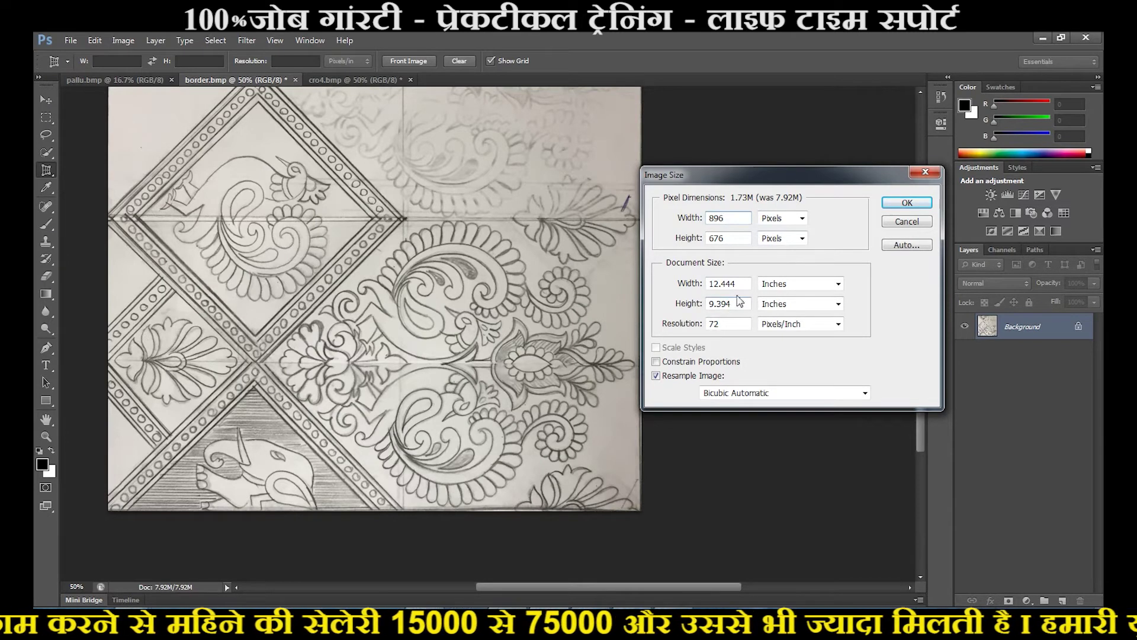
Multiply the 8-inch daman height by the 52 pick in Calculator.
key("alt+Tab")
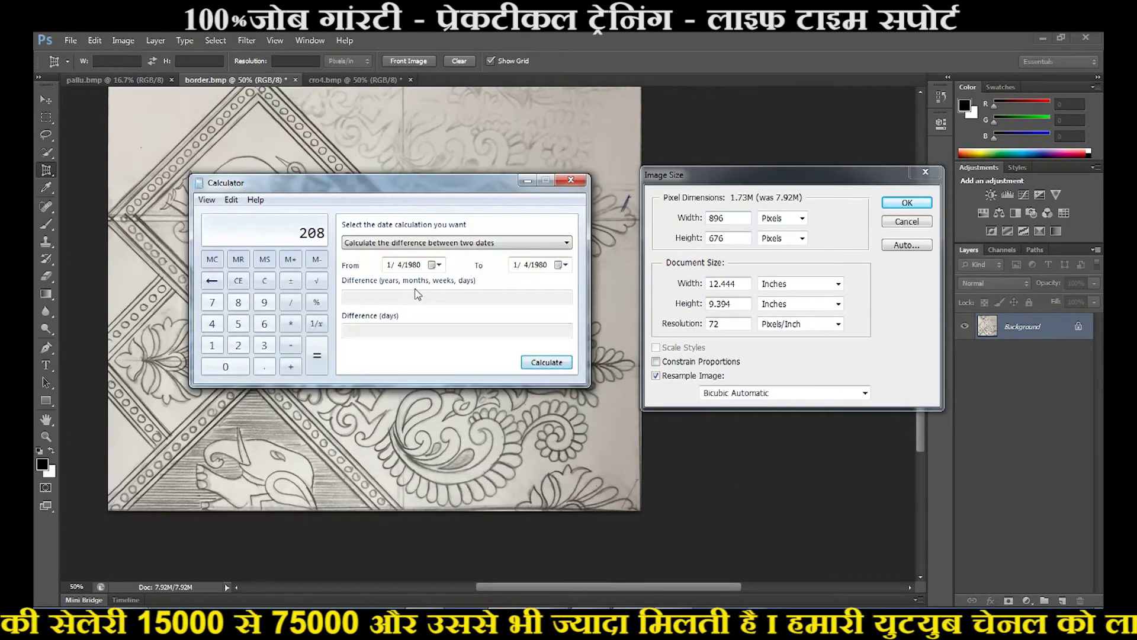
left_click(212, 324)
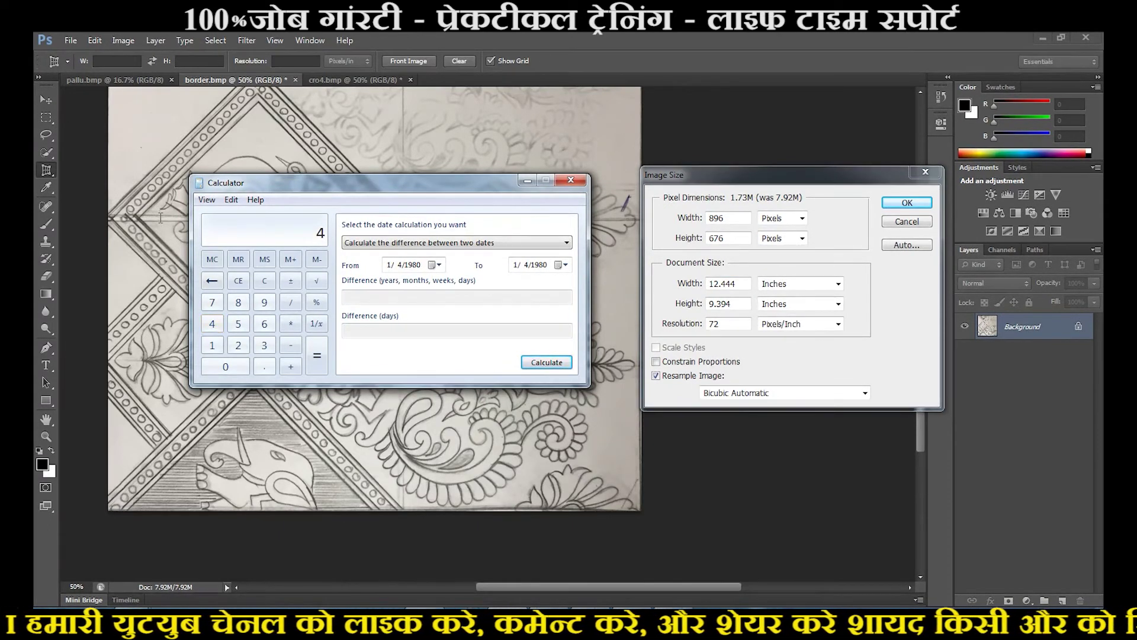
left_click(239, 303)
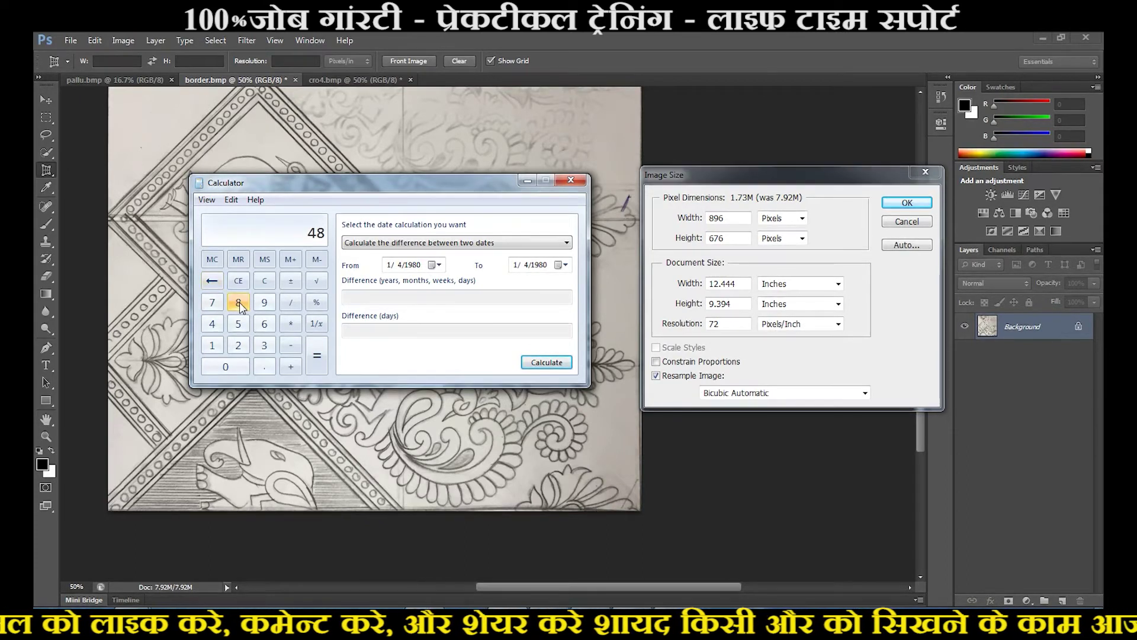
left_click(264, 280)
left_click(239, 303)
left_click(290, 323)
left_click(238, 324)
left_click(238, 344)
left_click(317, 354)
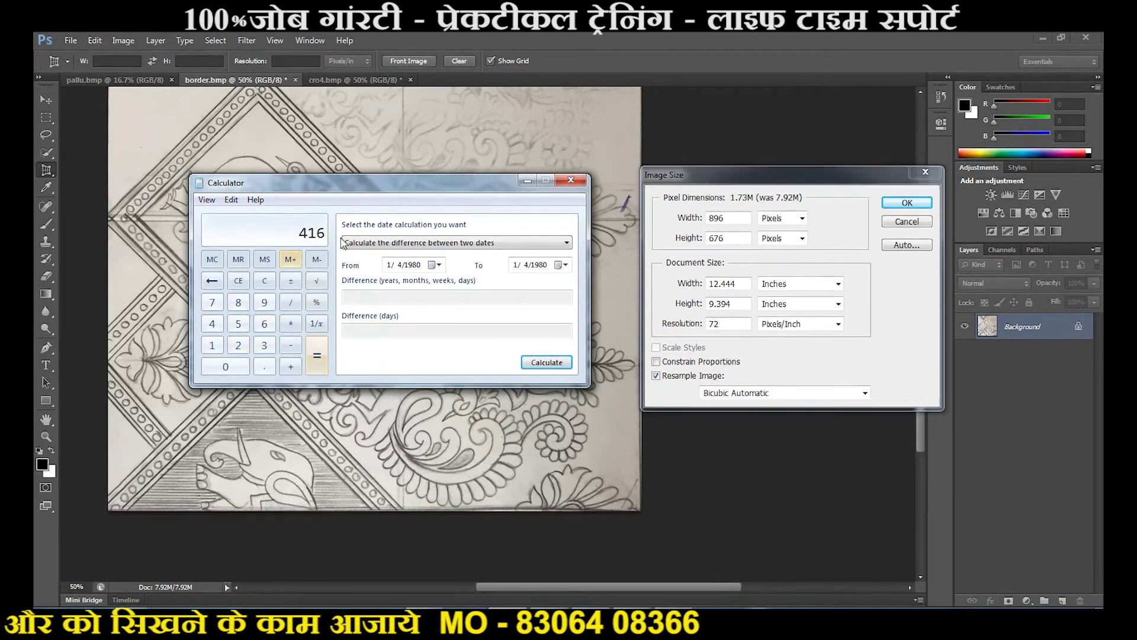
Set the daman image's height to 416 pixels and apply the resize.
left_click(526, 182)
left_click_drag(726, 238, 695, 242)
type("416")
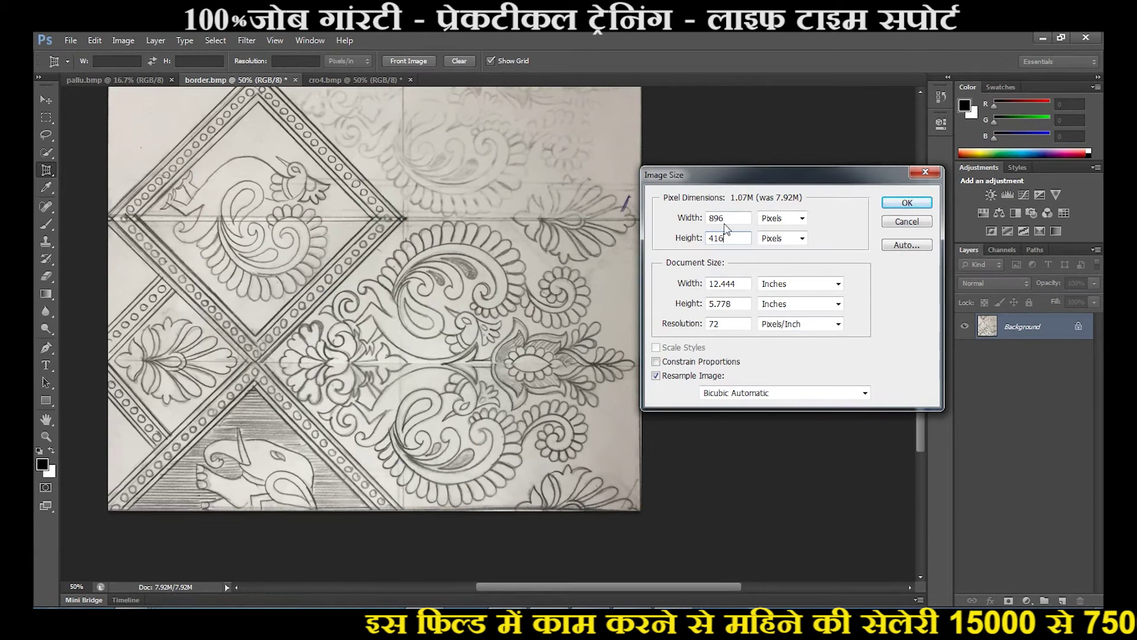
left_click(906, 202)
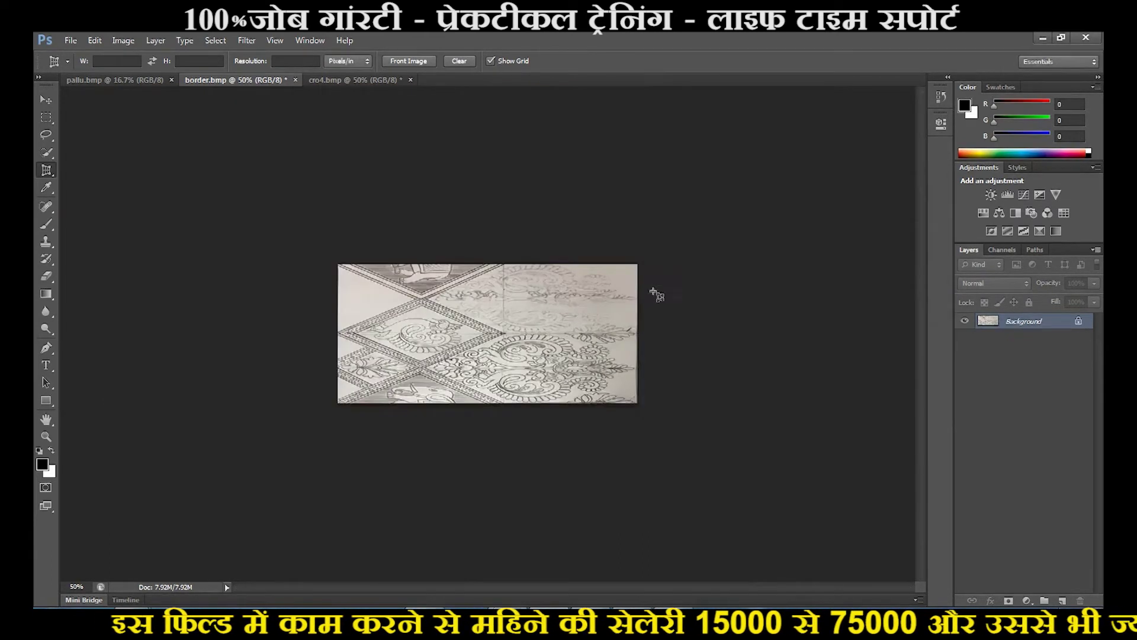
Save the resized image as a 24-bit Windows BMP named daman in the 25.3 yash folder.
left_click(70, 40)
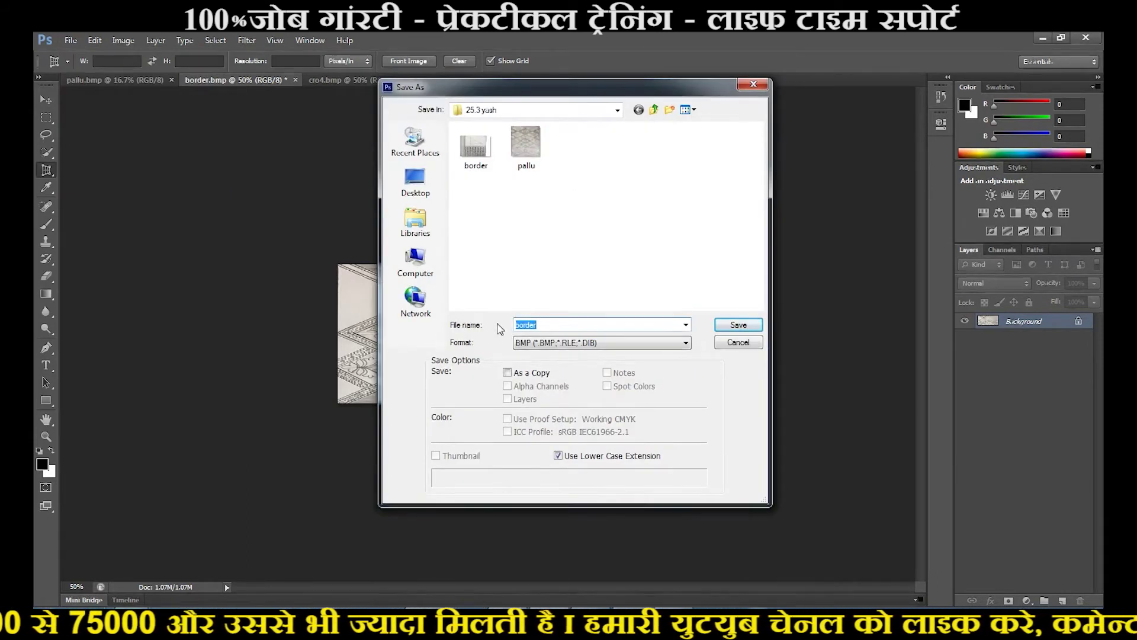
type("daman")
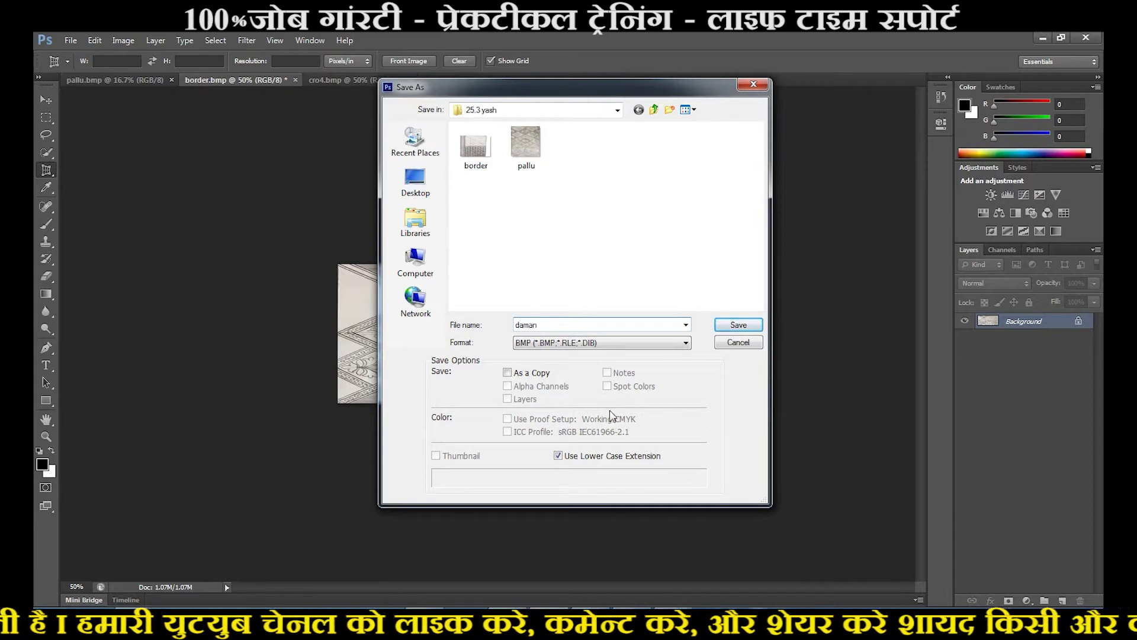
left_click(729, 327)
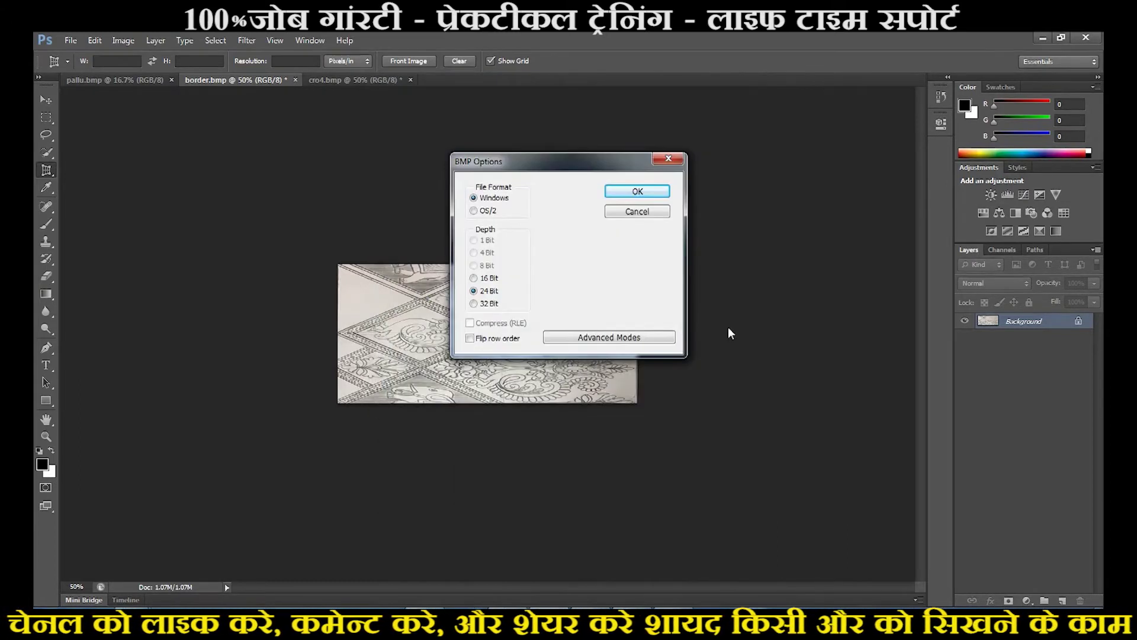
left_click(656, 195)
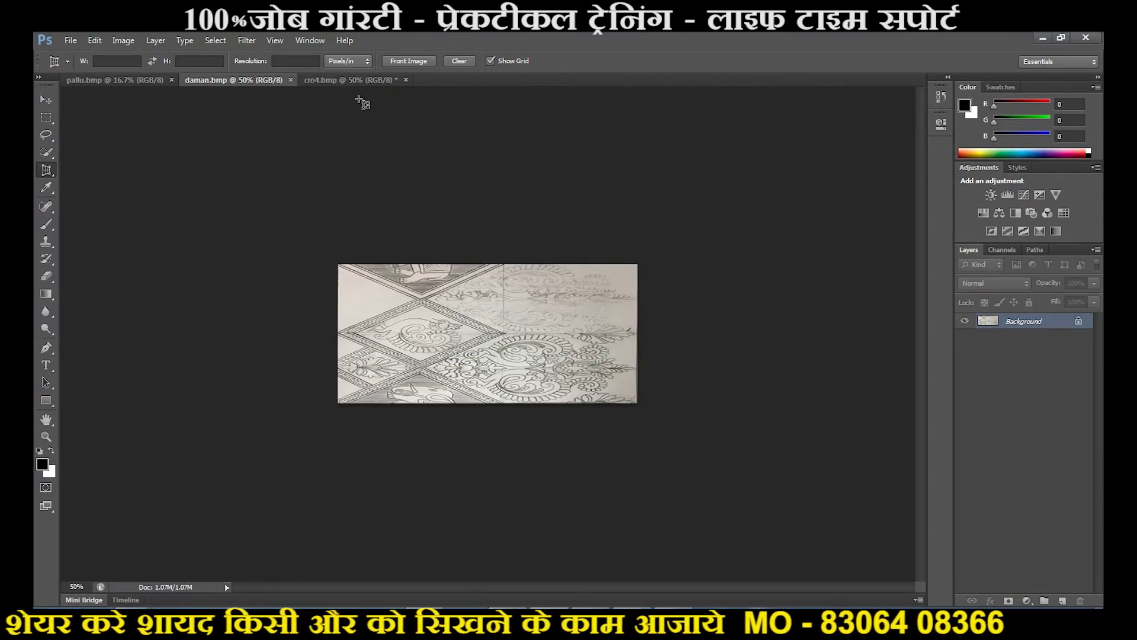
Perspective-crop the cro4.bmp drawing to the diamond lattice, aligning the lower-left corner with the frame lines before applying.
left_click(349, 83)
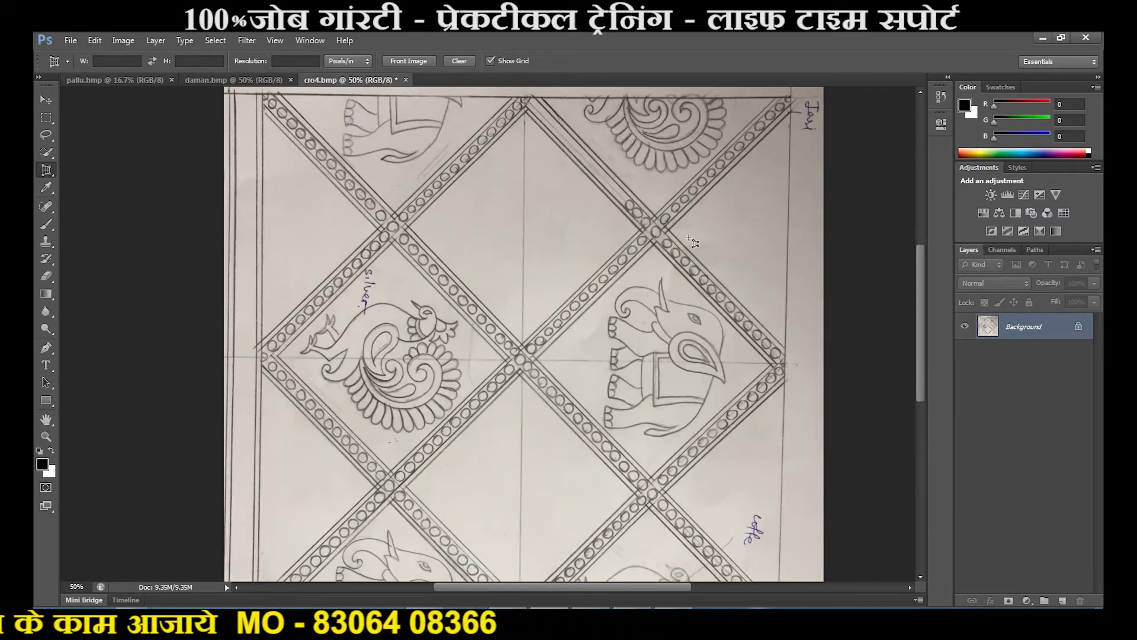
scroll(917, 332, "up", 2)
scroll(917, 331, "up", 3)
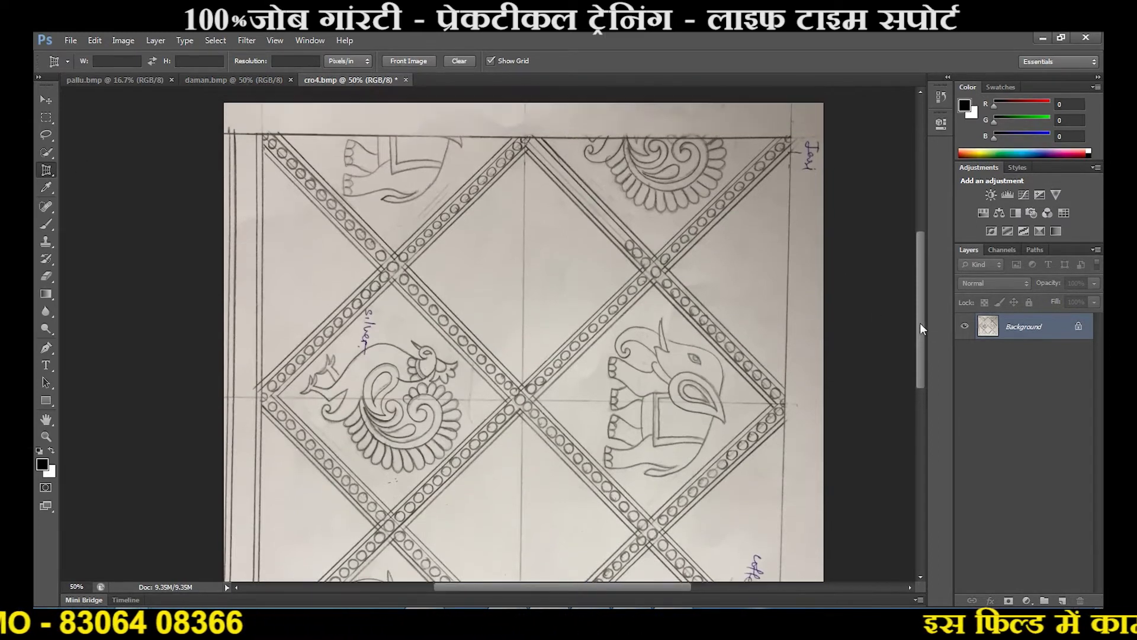
left_click(792, 139)
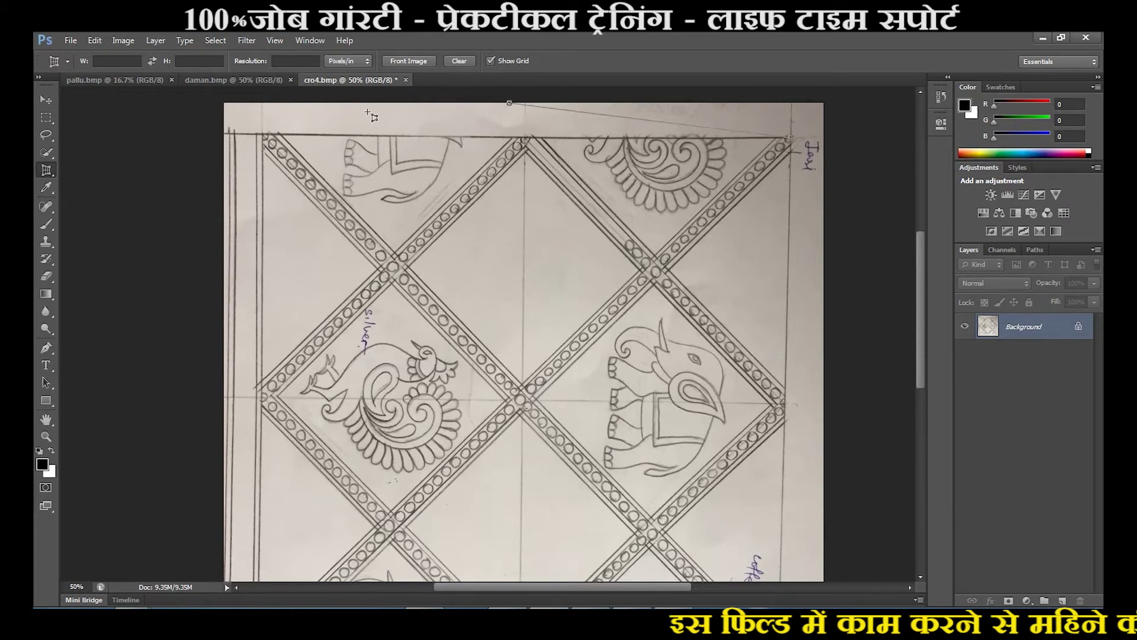
left_click(265, 137)
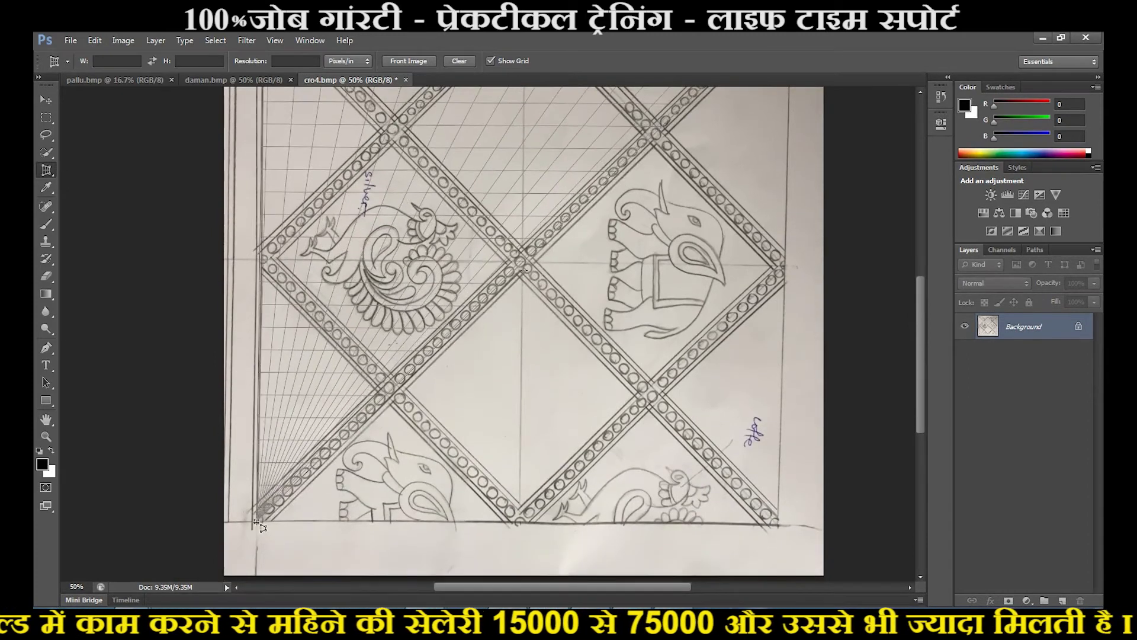
left_click(257, 524)
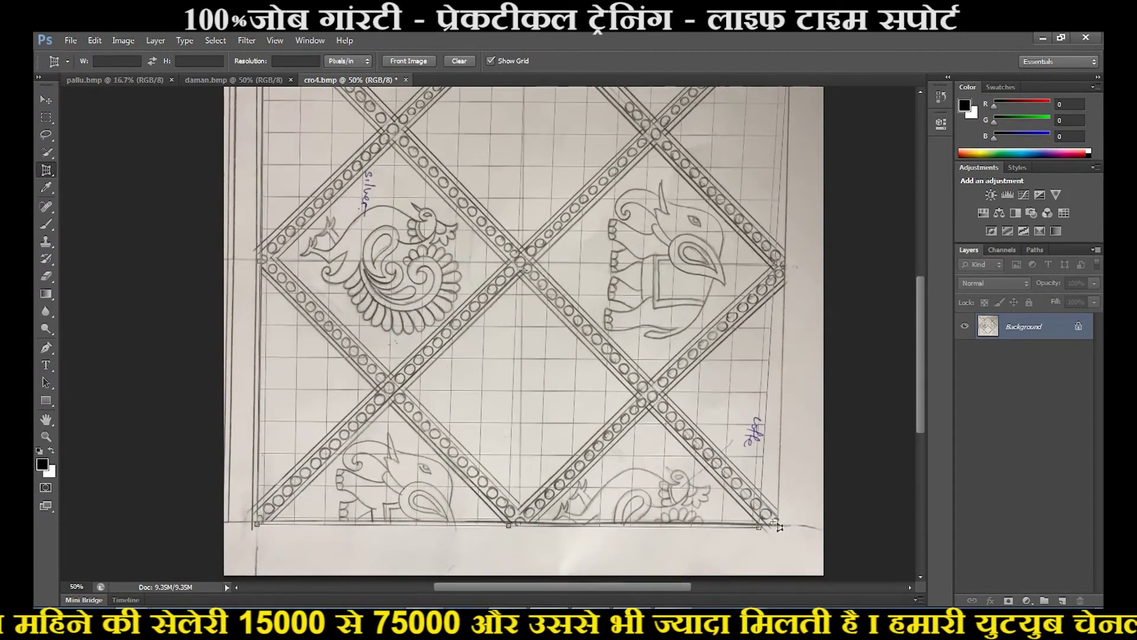
left_click(778, 526)
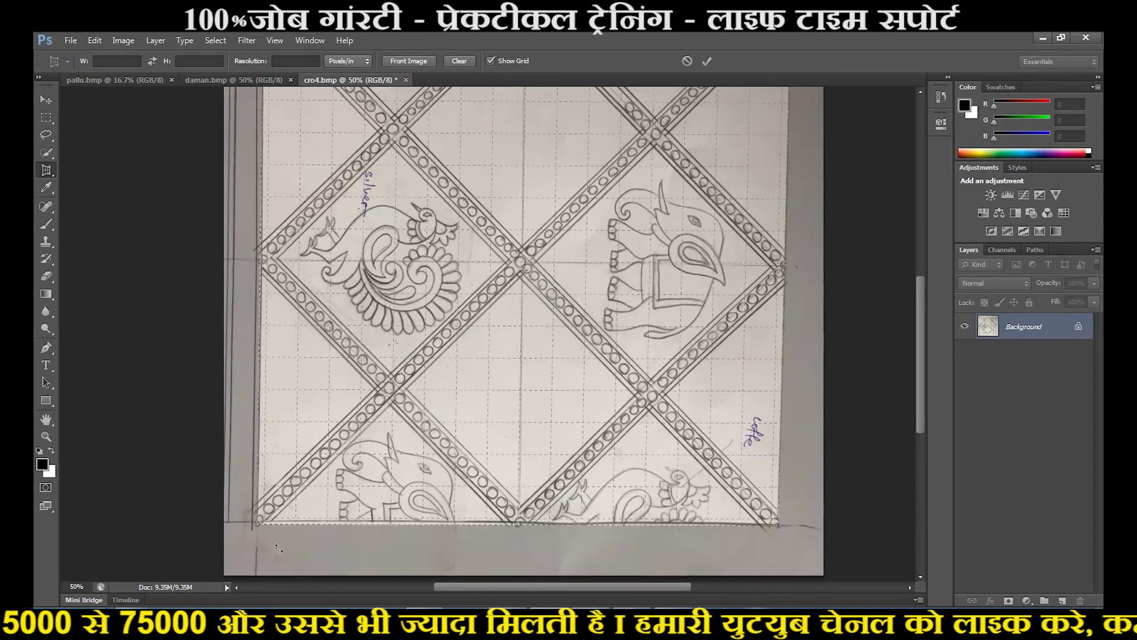
left_click_drag(259, 528, 253, 524)
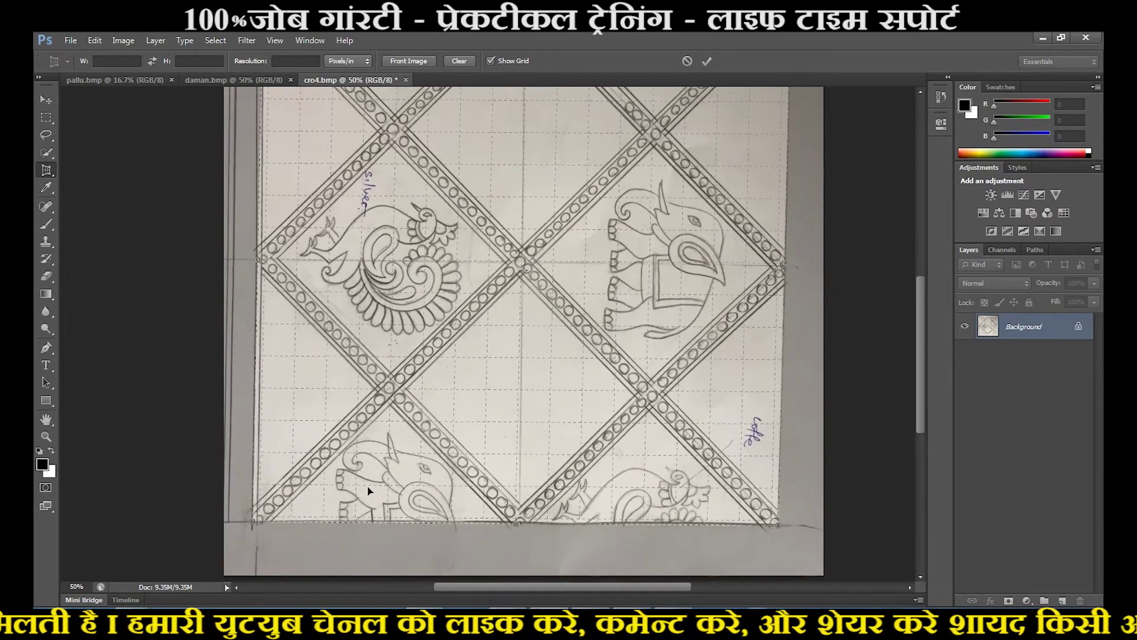
left_click_drag(256, 525, 259, 519)
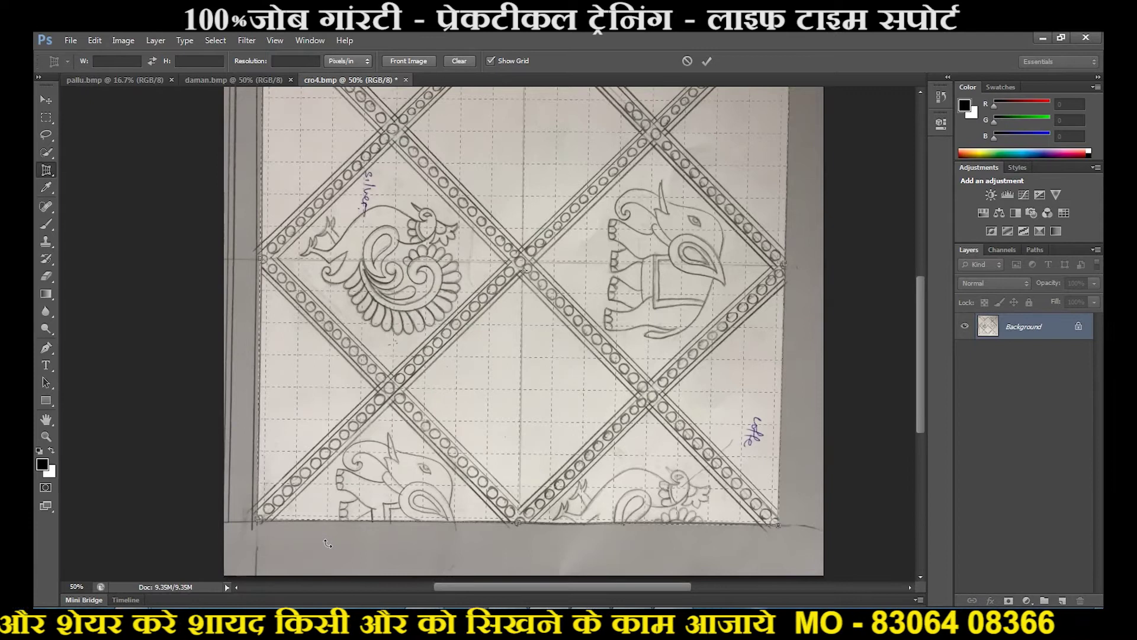
key("Return")
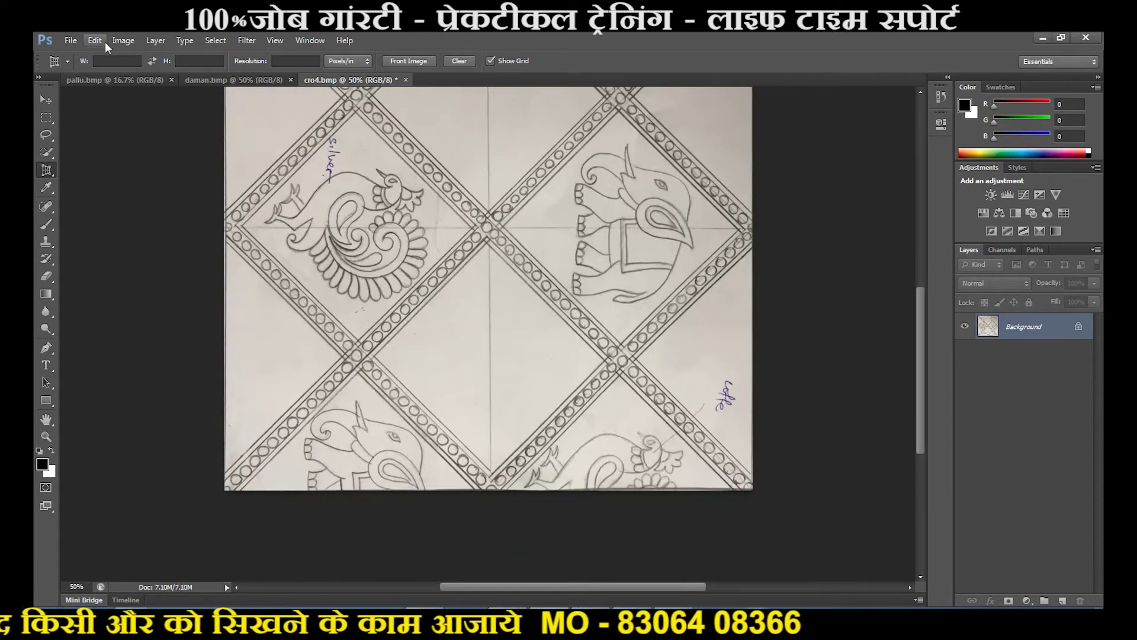
Open the body image's size settings with proportions constrained, and look up the body width in the Size2 Notepad notes.
left_click(123, 41)
left_click(148, 140)
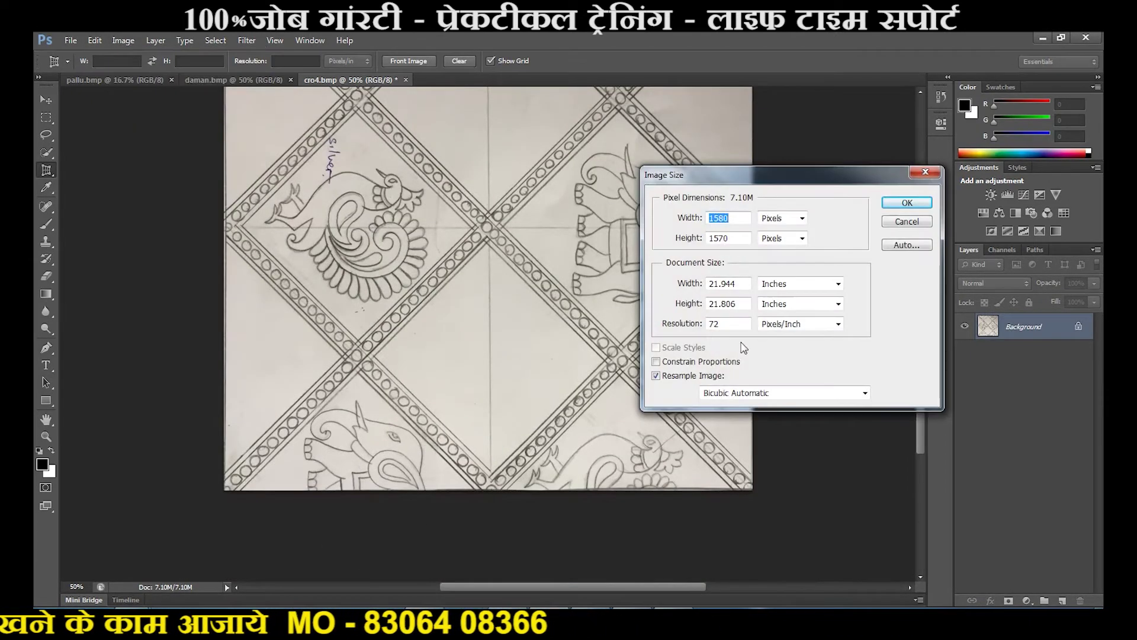
left_click(718, 362)
left_click_drag(745, 284, 665, 285)
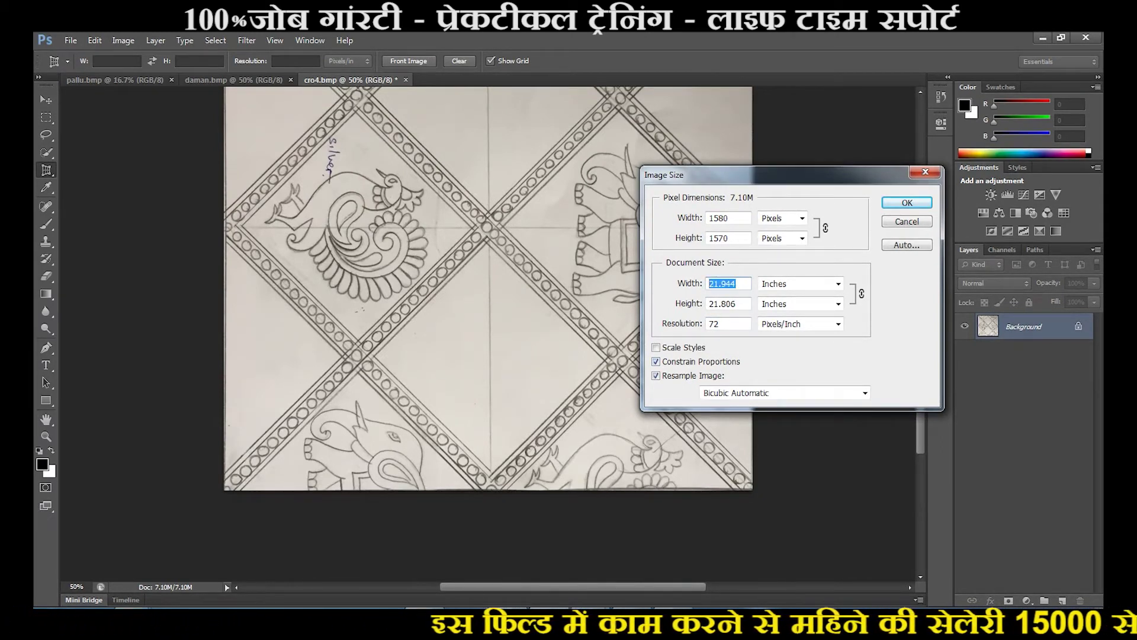
mouse_move(508, 621)
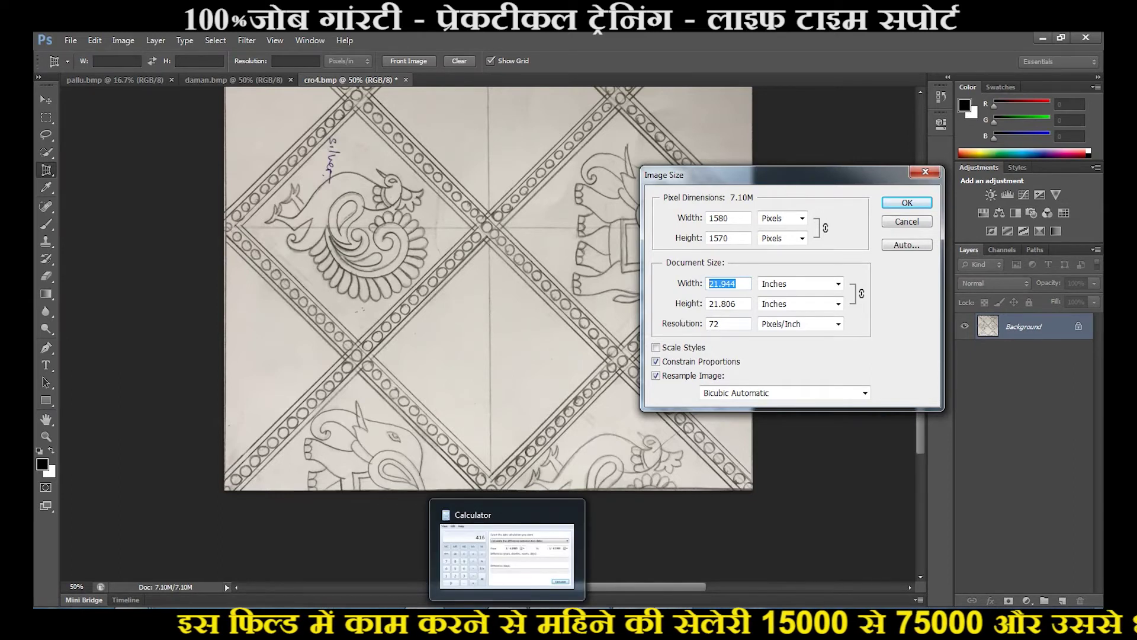
left_click(507, 621)
left_click(535, 621)
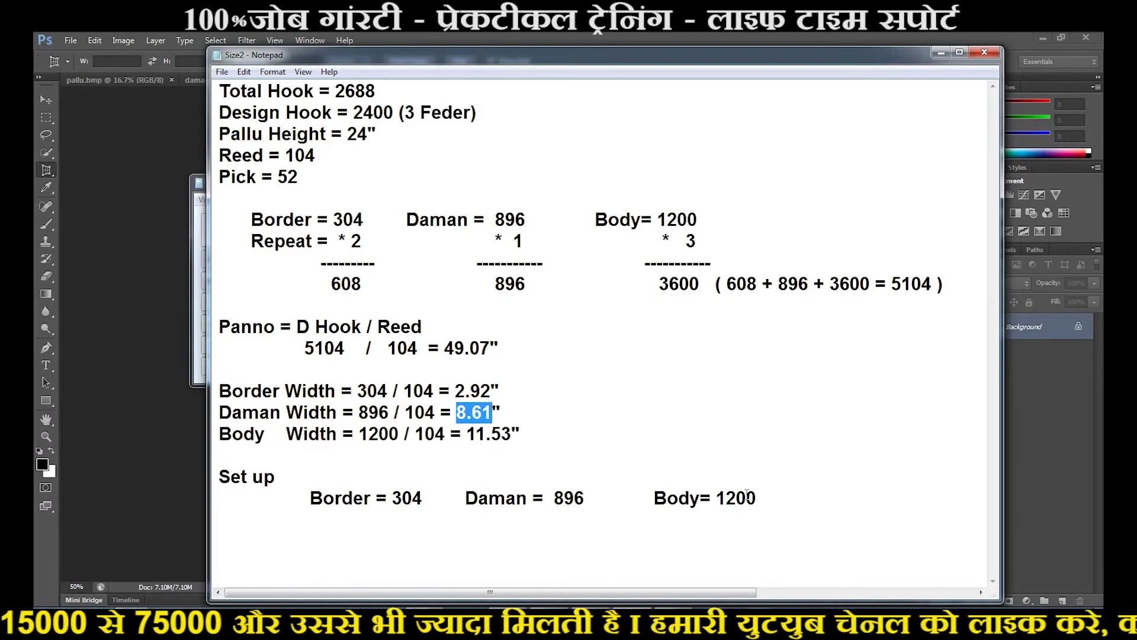
left_click(941, 53)
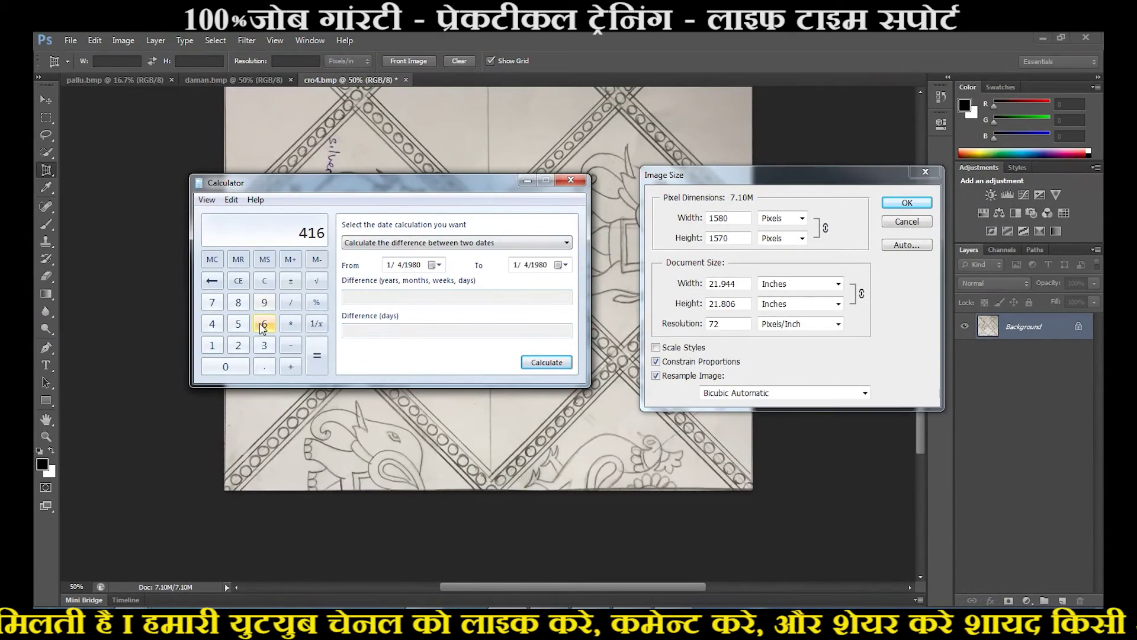
Divide the 11.53-inch body width by 2 in Calculator.
left_click(213, 347)
left_click(213, 347)
left_click(264, 367)
left_click(238, 323)
left_click(265, 345)
left_click(290, 302)
left_click(238, 345)
left_click(317, 355)
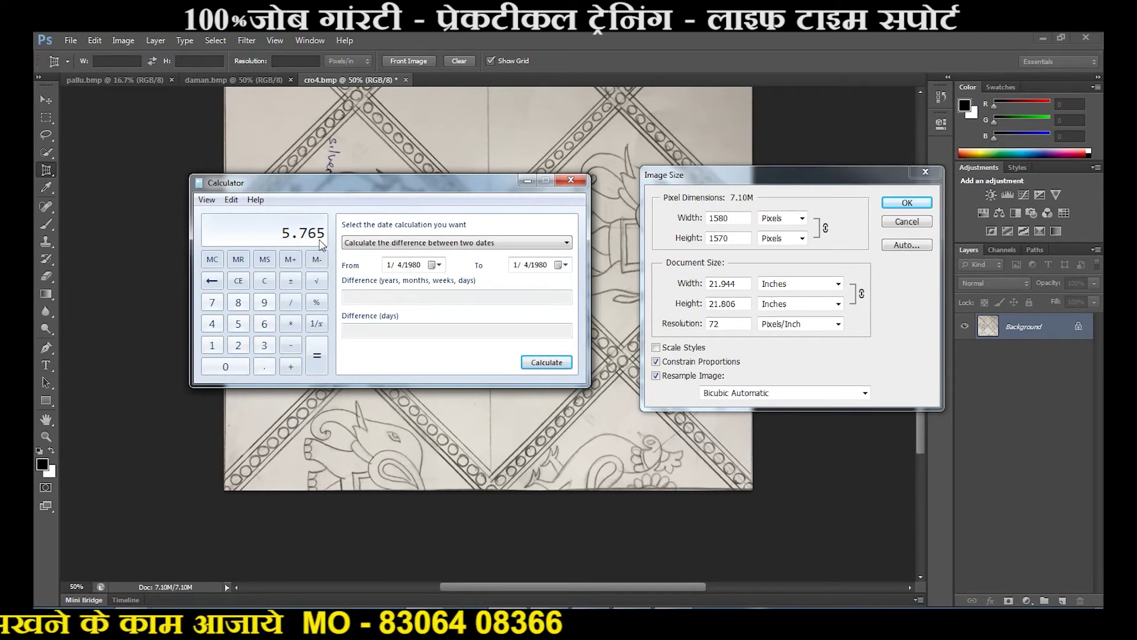
Set the document width to 5.765 inches with proportions constrained, and turn off Constrain Proportions.
left_click(687, 286)
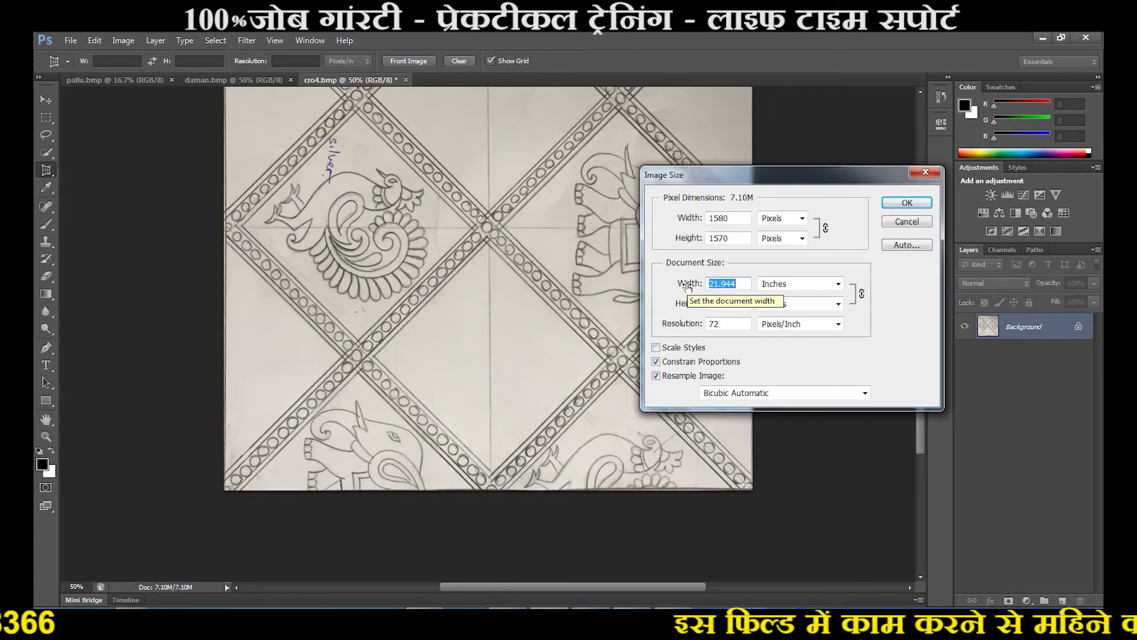
type("5.765")
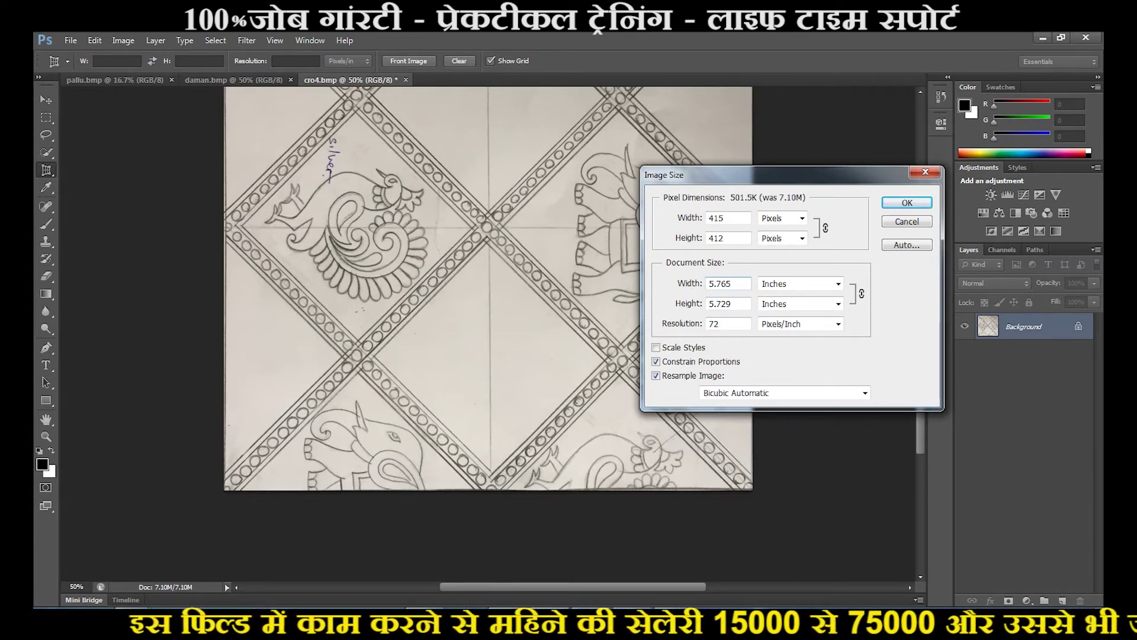
left_click(685, 367)
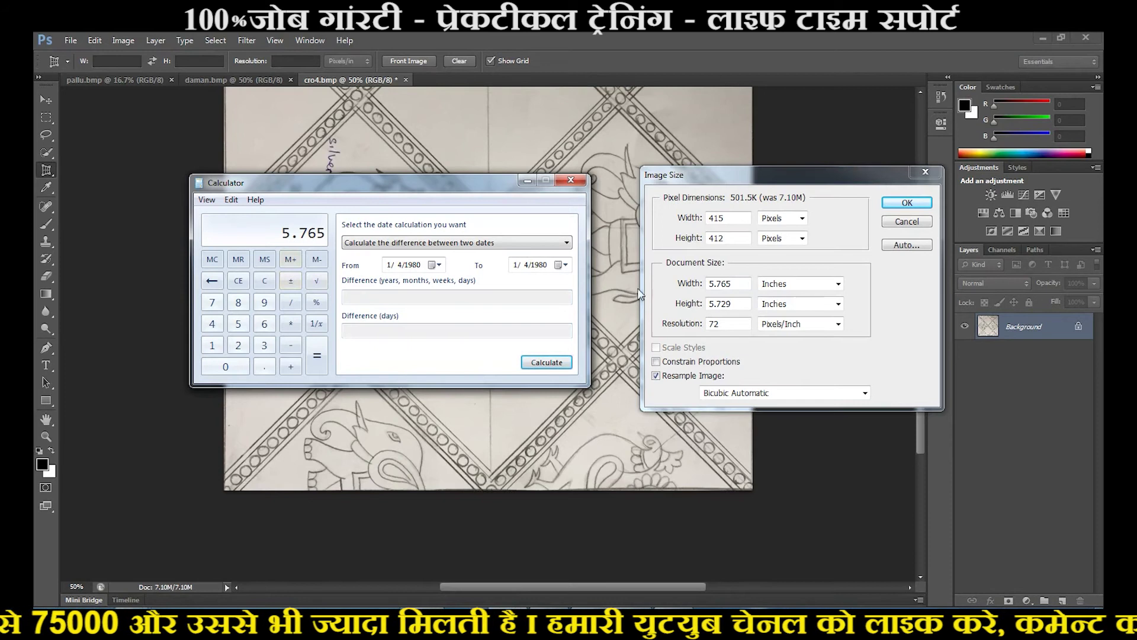
left_click(527, 183)
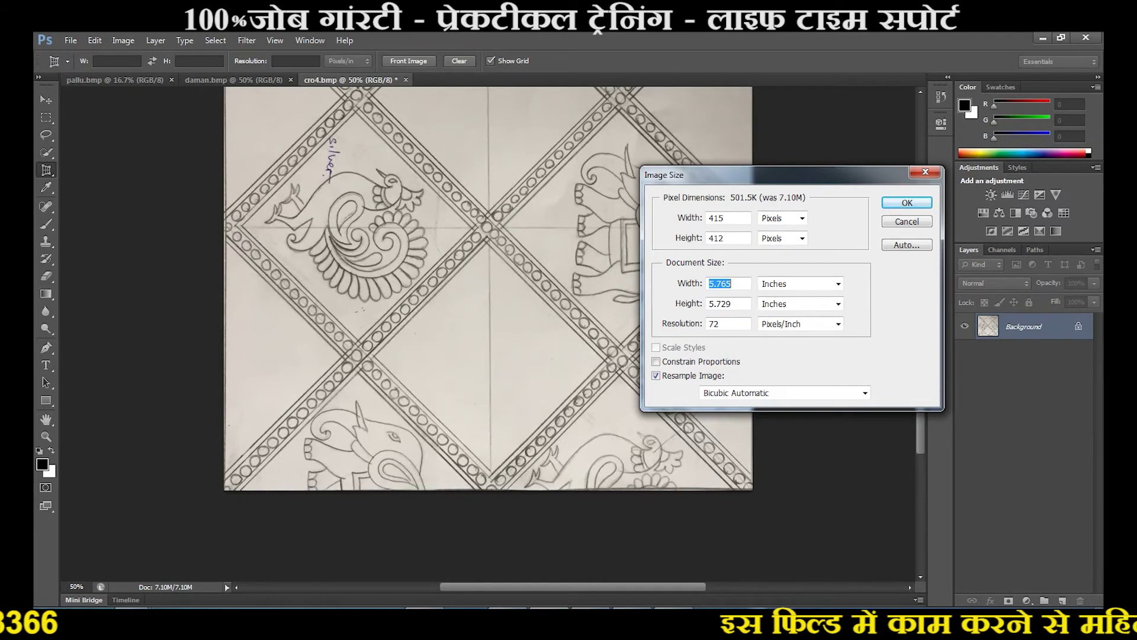
Multiply the 4-inch body height by the 52 pick in Calculator.
left_click(527, 617)
left_click(212, 323)
left_click(290, 323)
left_click(238, 324)
left_click(237, 347)
left_click(316, 355)
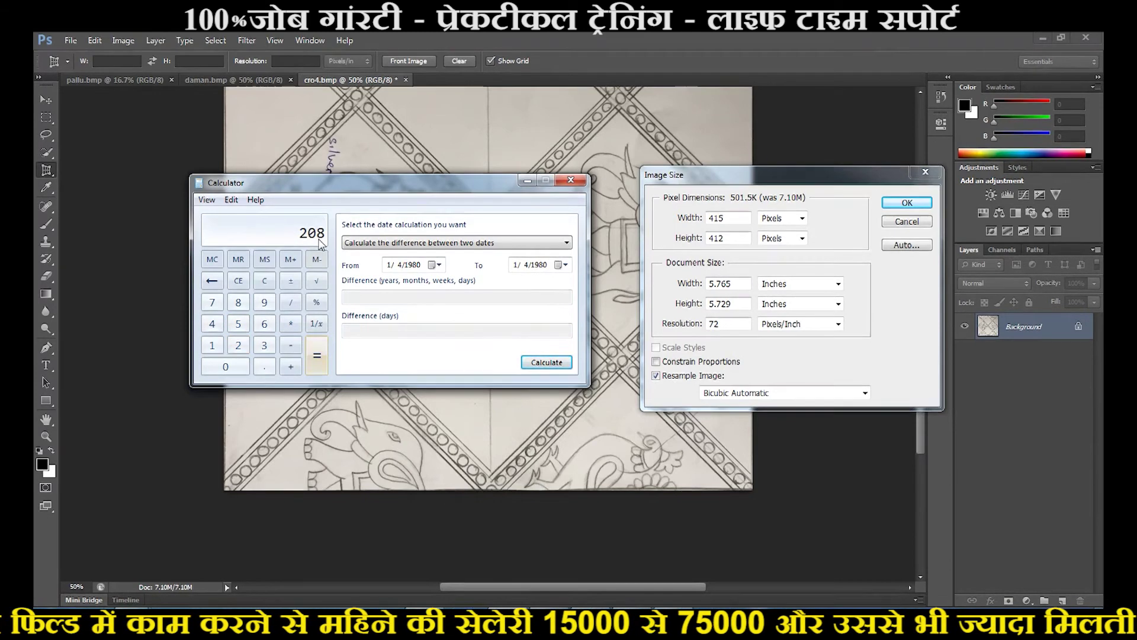
left_click(527, 180)
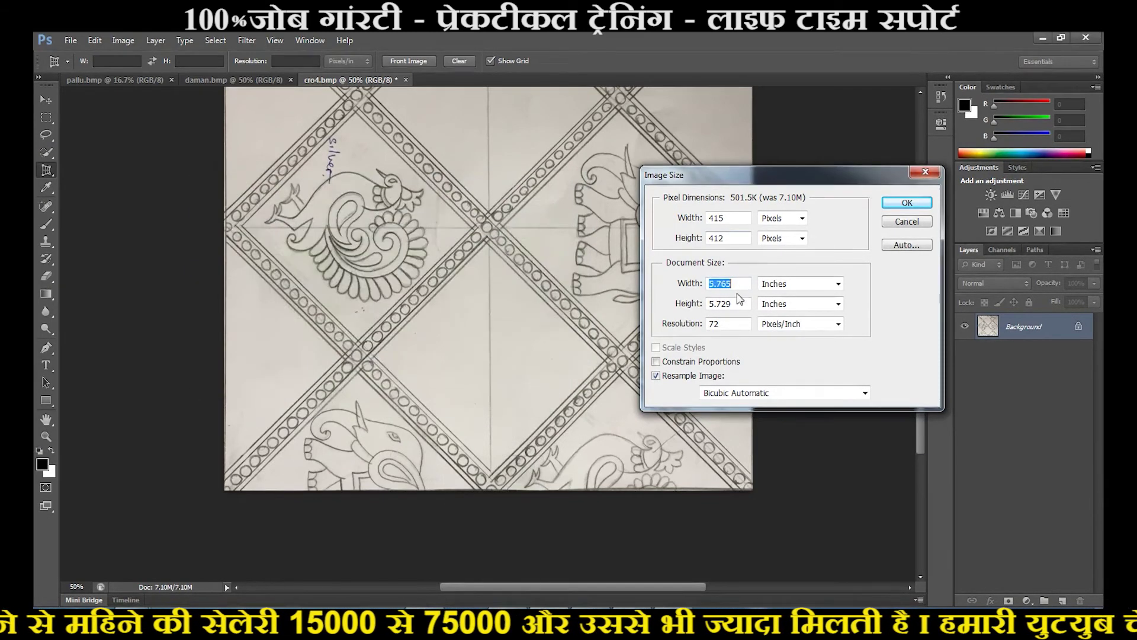
Set the body image's height to 208 pixels and its width to 600 pixels, and apply the resize.
left_click(707, 238)
double_click(707, 238)
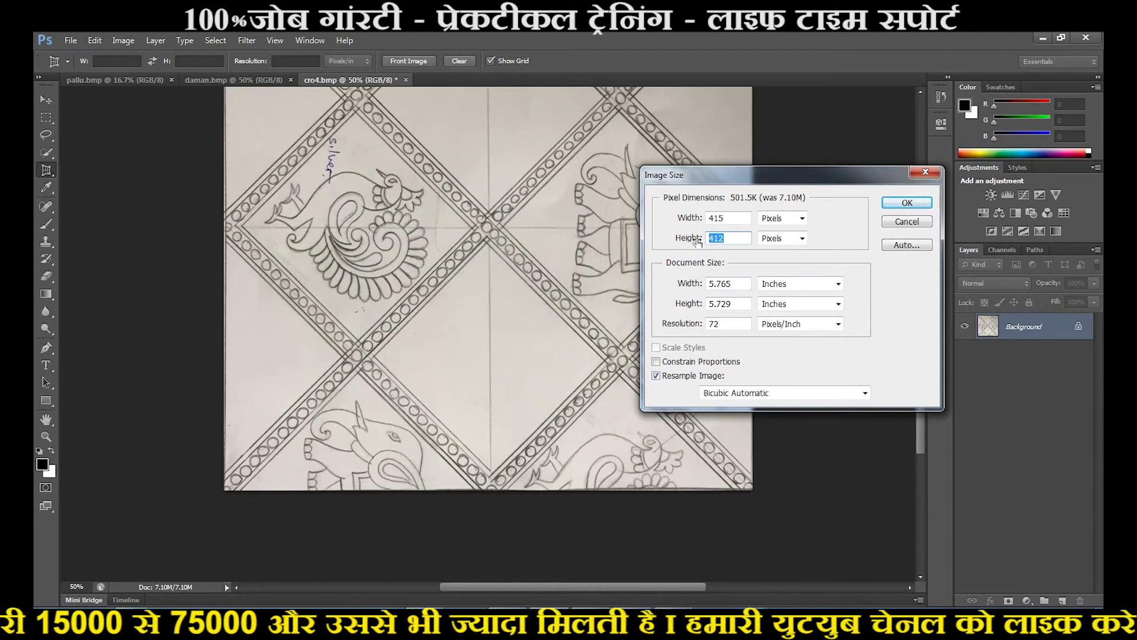
type("2")
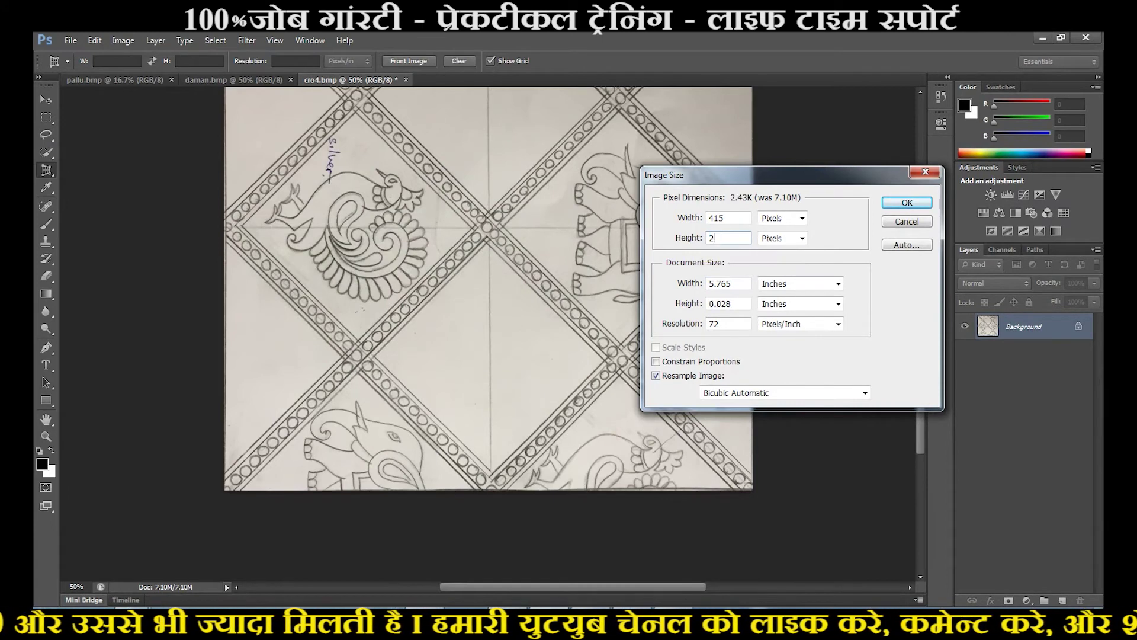
type("08")
left_click_drag(736, 222, 698, 216)
type("600")
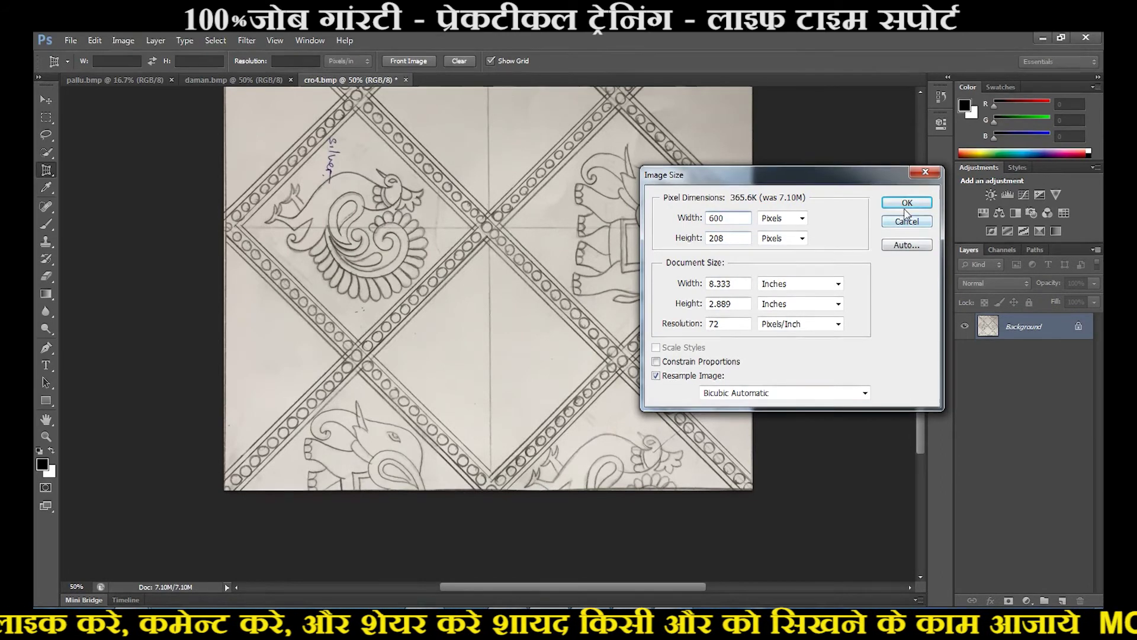
left_click(907, 204)
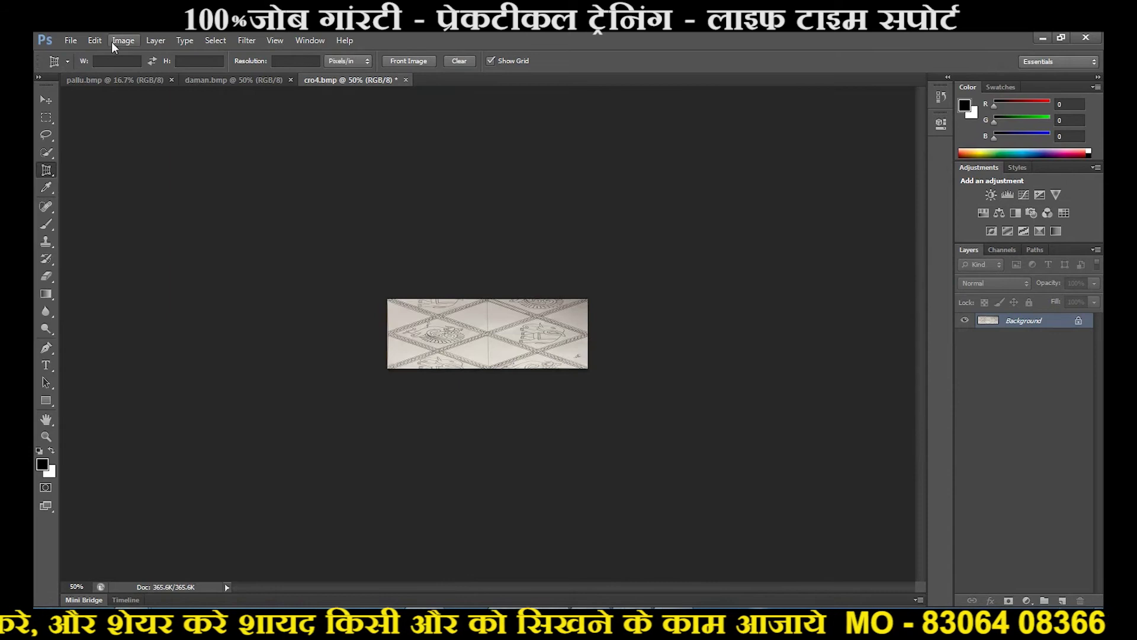
Save the resized image as a 24-bit Windows BMP named body in the 25.3 yash folder.
left_click(70, 41)
left_click(118, 201)
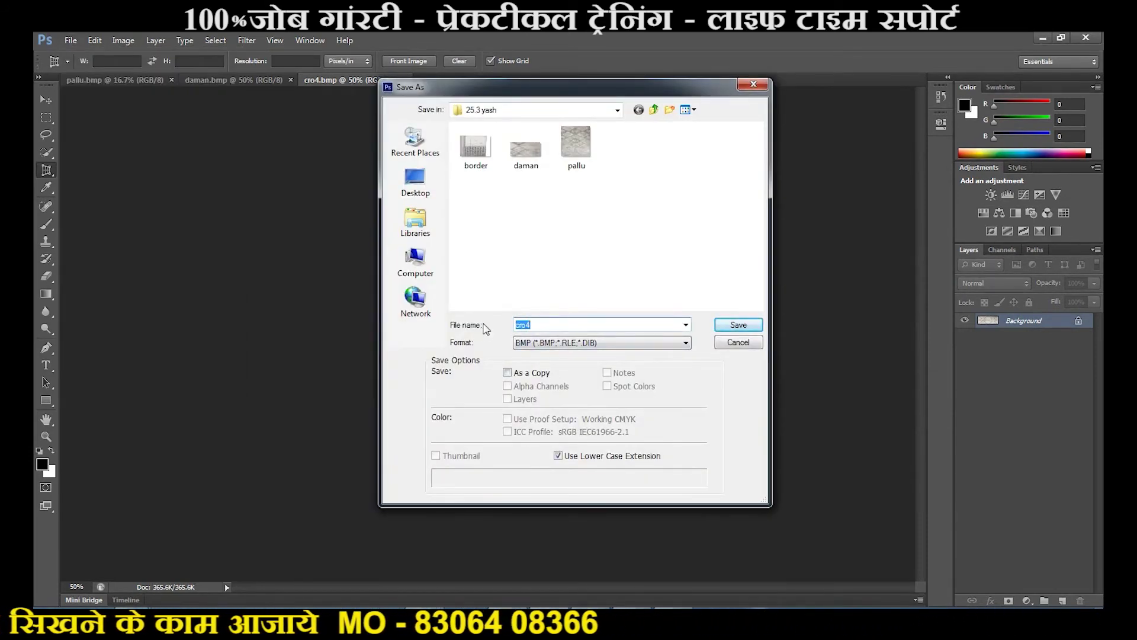
type("body")
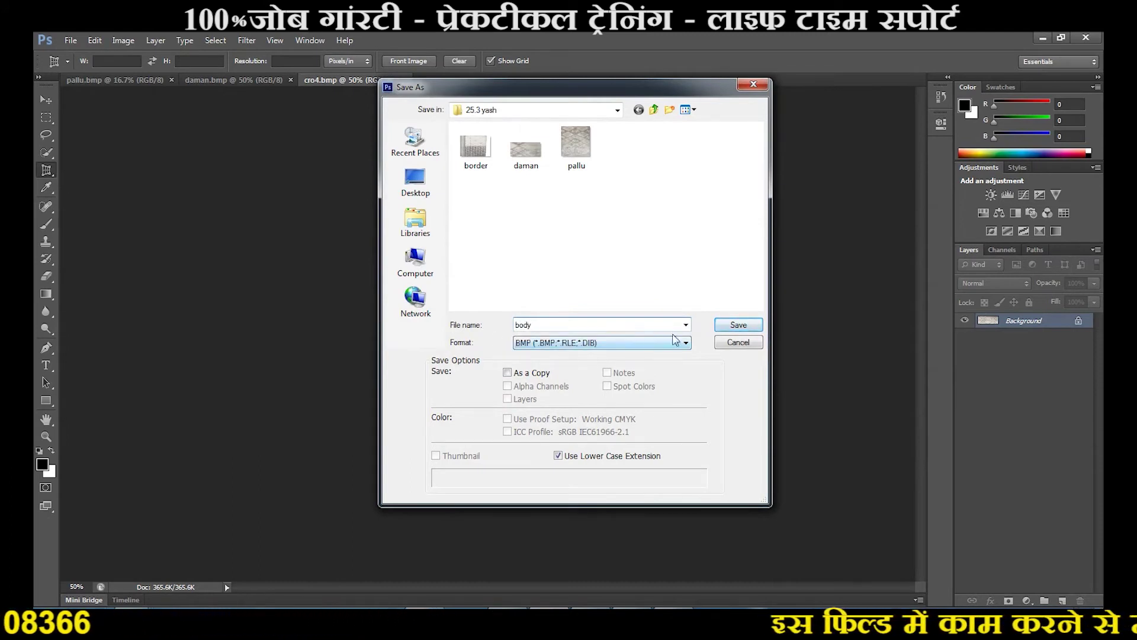
left_click(723, 326)
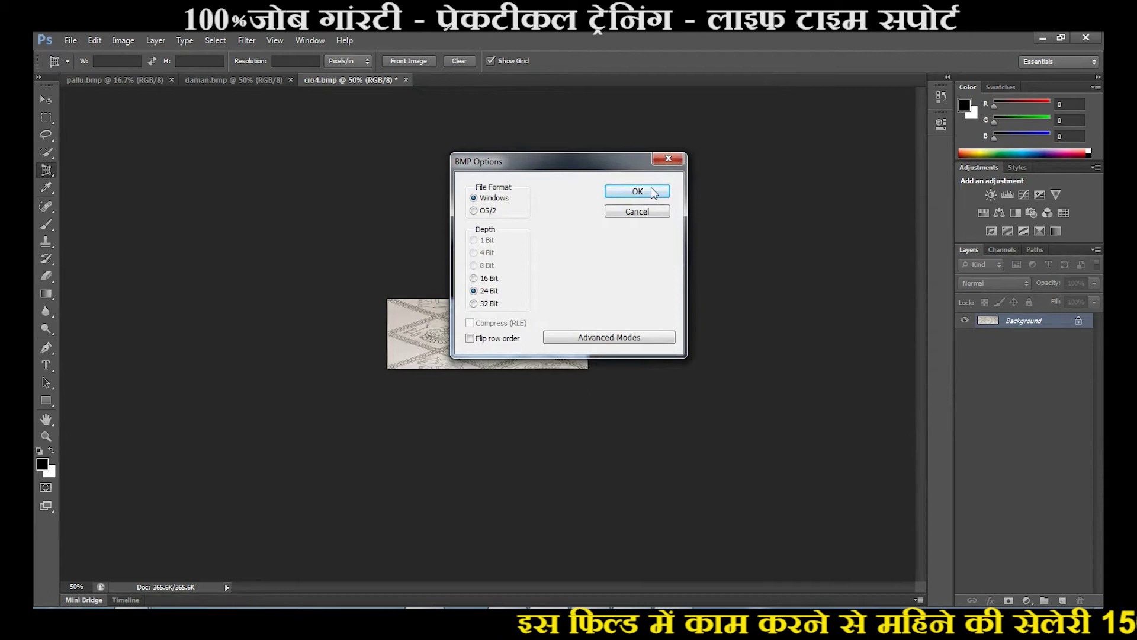
left_click(652, 189)
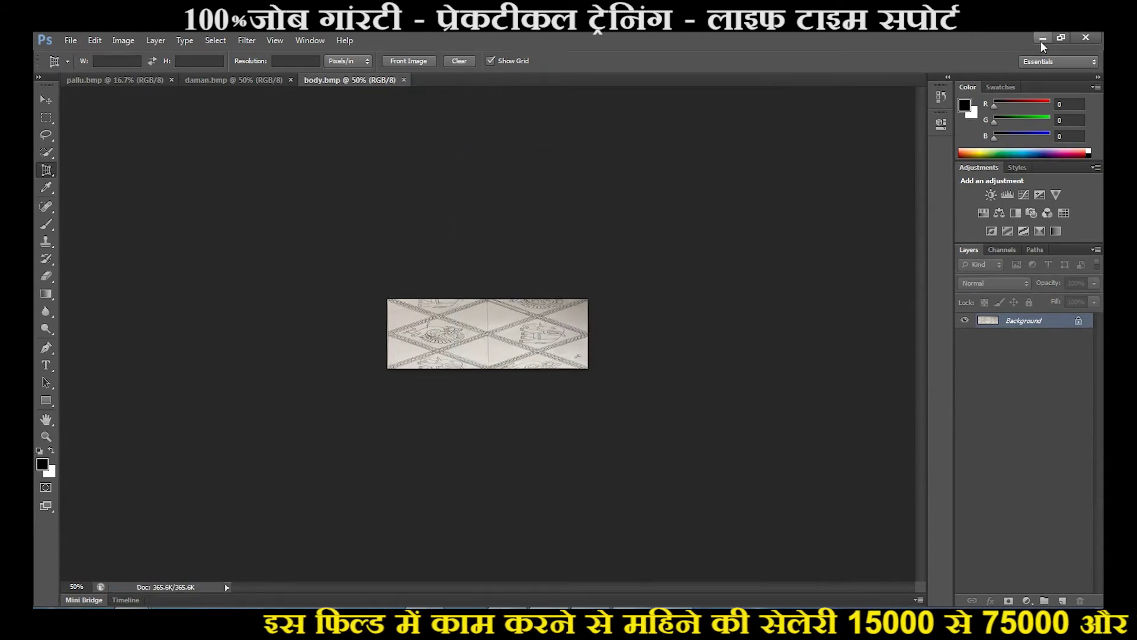
Switch to Texcelle and open the body, border, daman and pallu bitmaps together from the 25.3 yash folder.
left_click(1042, 39)
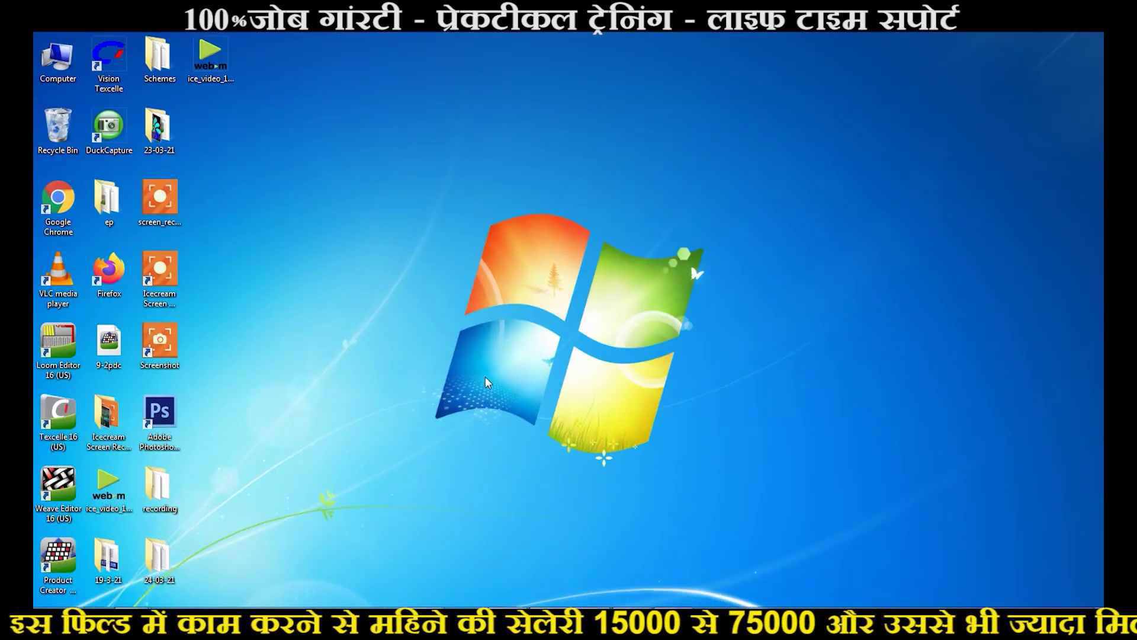
left_click(672, 620)
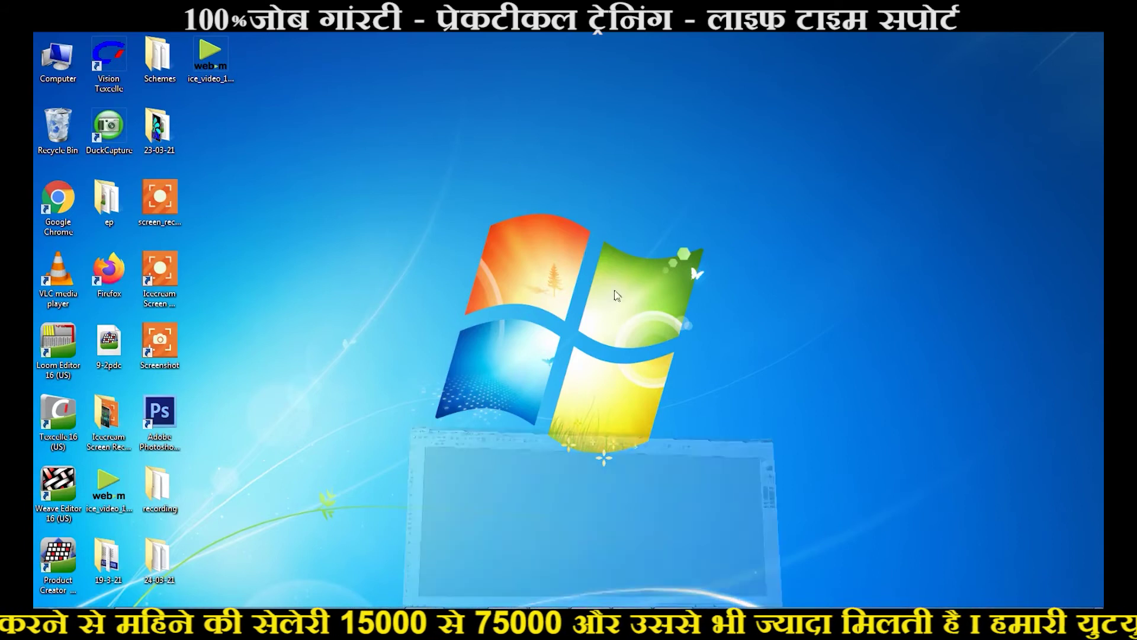
left_click(59, 70)
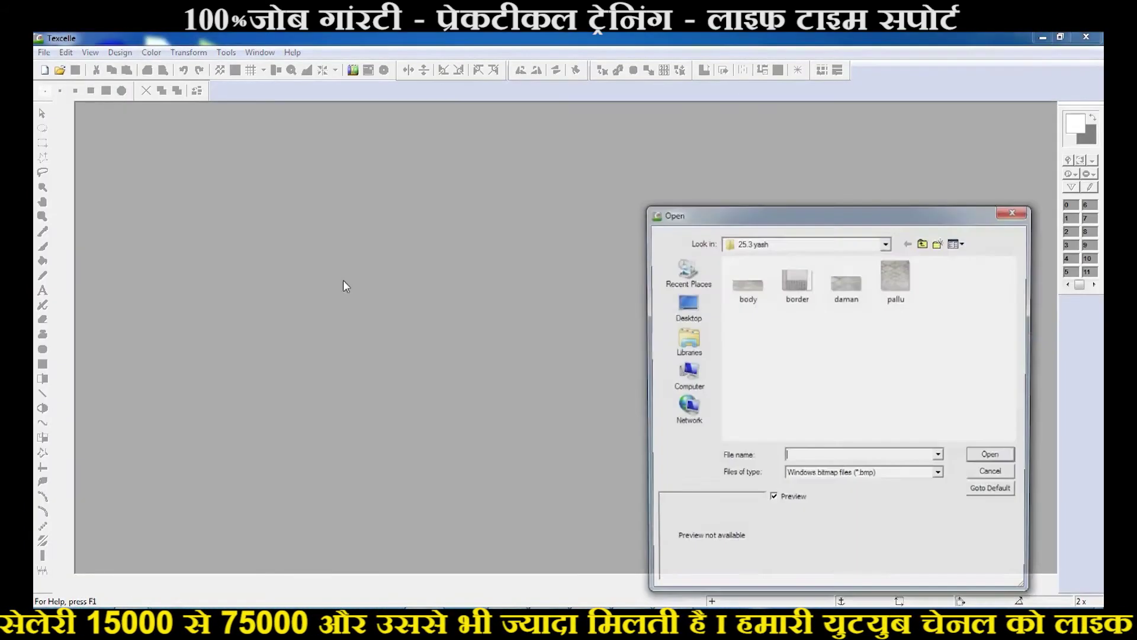
left_click_drag(900, 343, 730, 272)
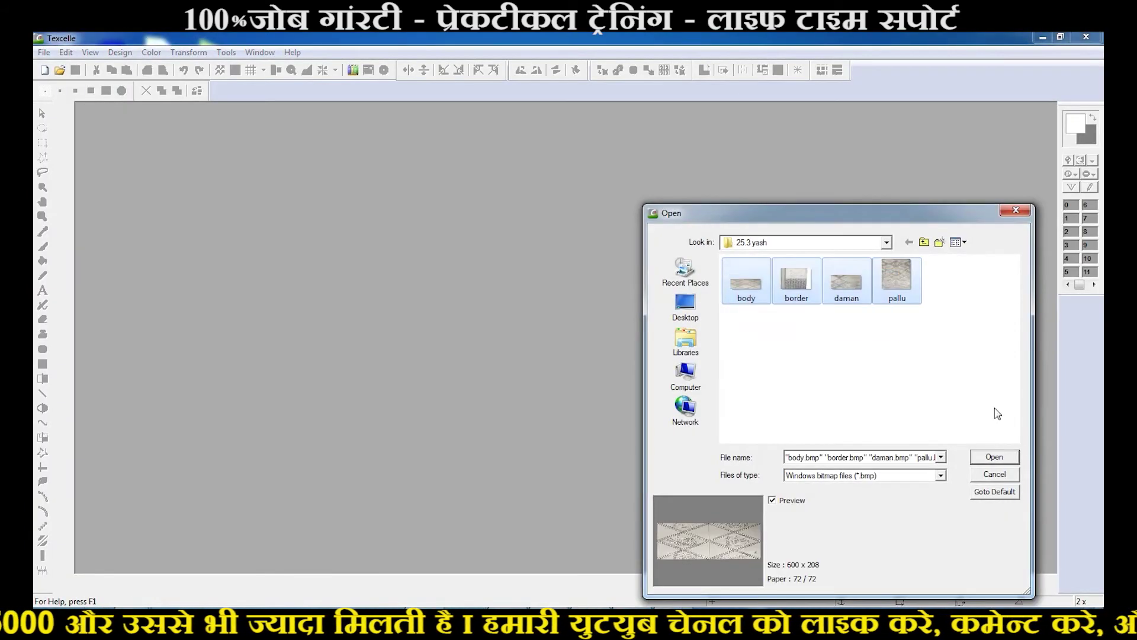
left_click(1004, 459)
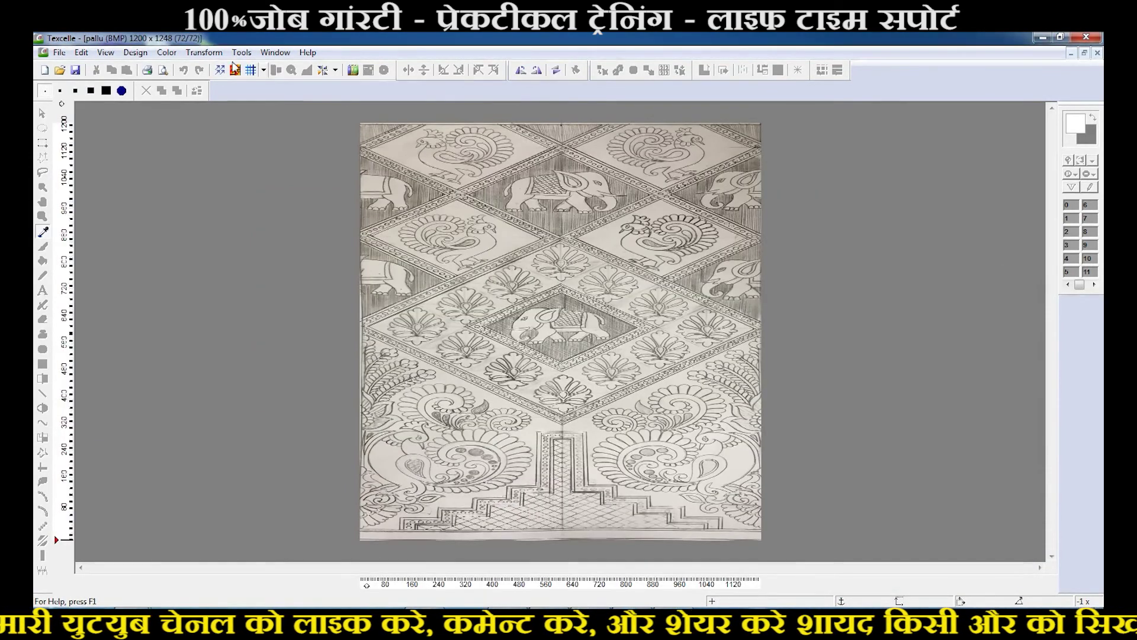
Reduce the pallu image to 16 colors with the Convert to design file (PHOTO) option.
left_click(164, 54)
left_click(191, 83)
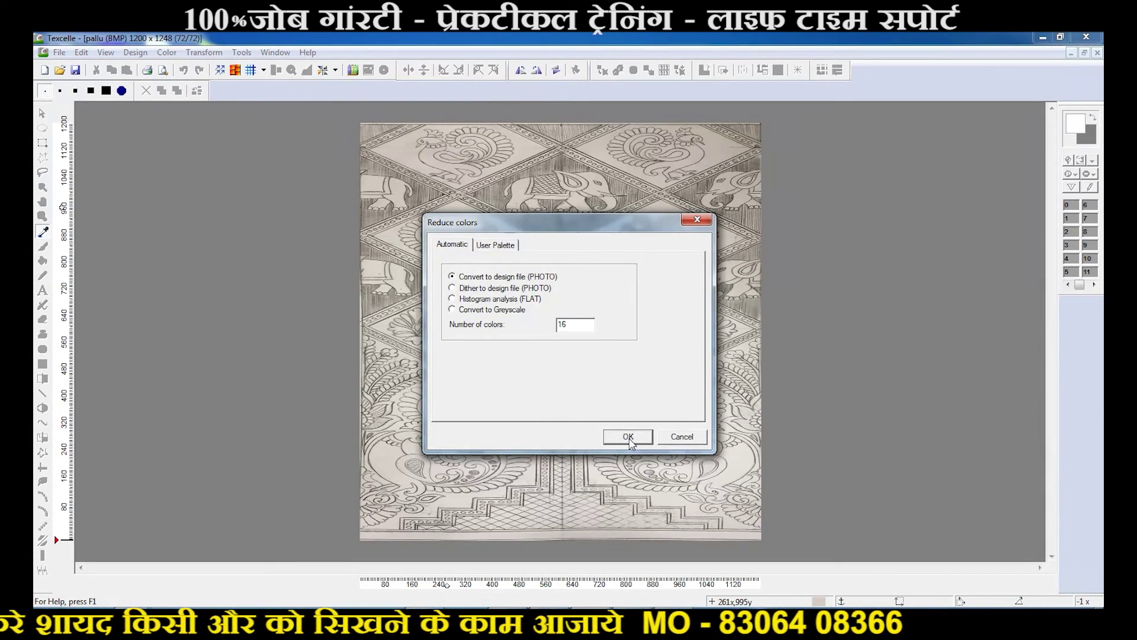
left_click_drag(580, 327, 551, 327)
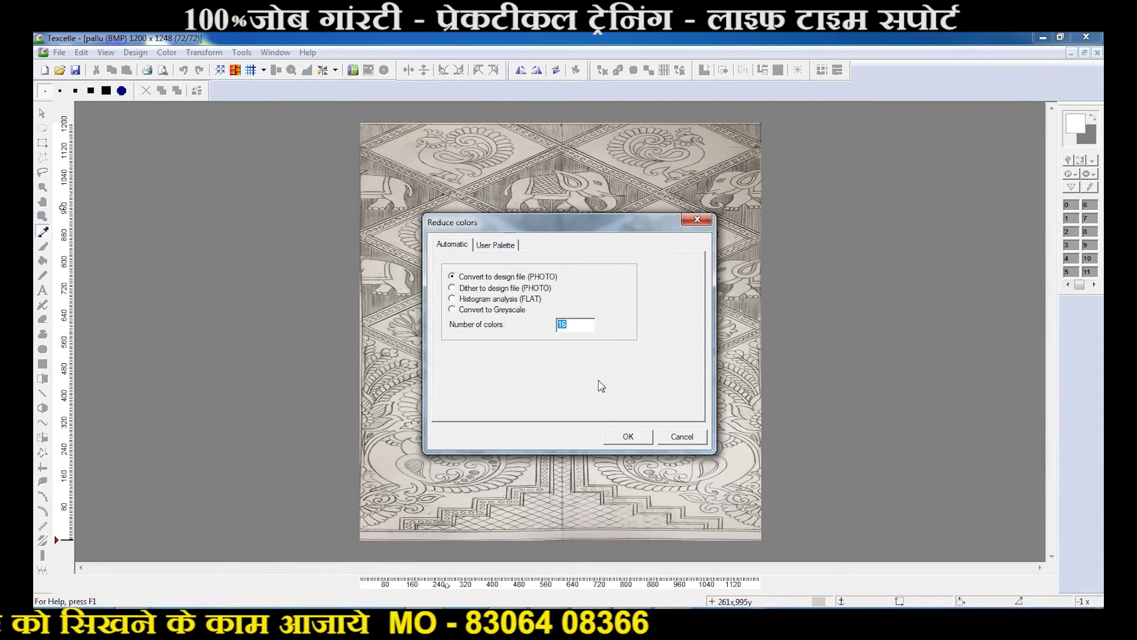
left_click(638, 442)
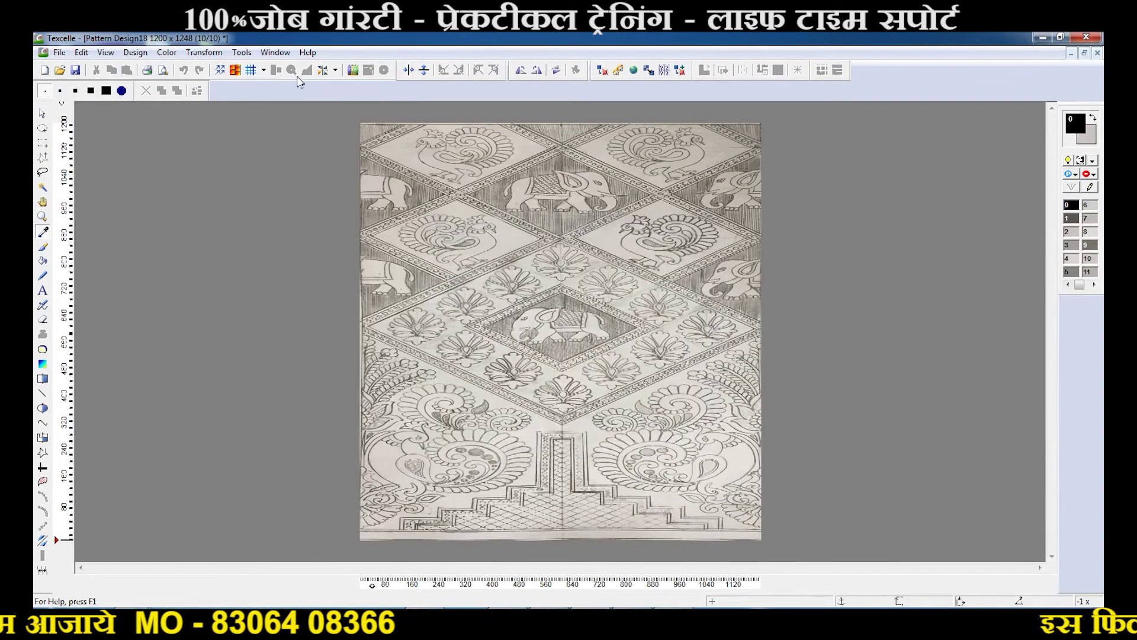
Set the pallu design's paper format to 104 by 52 and display the design in its paper-format proportions.
left_click(135, 52)
left_click(154, 130)
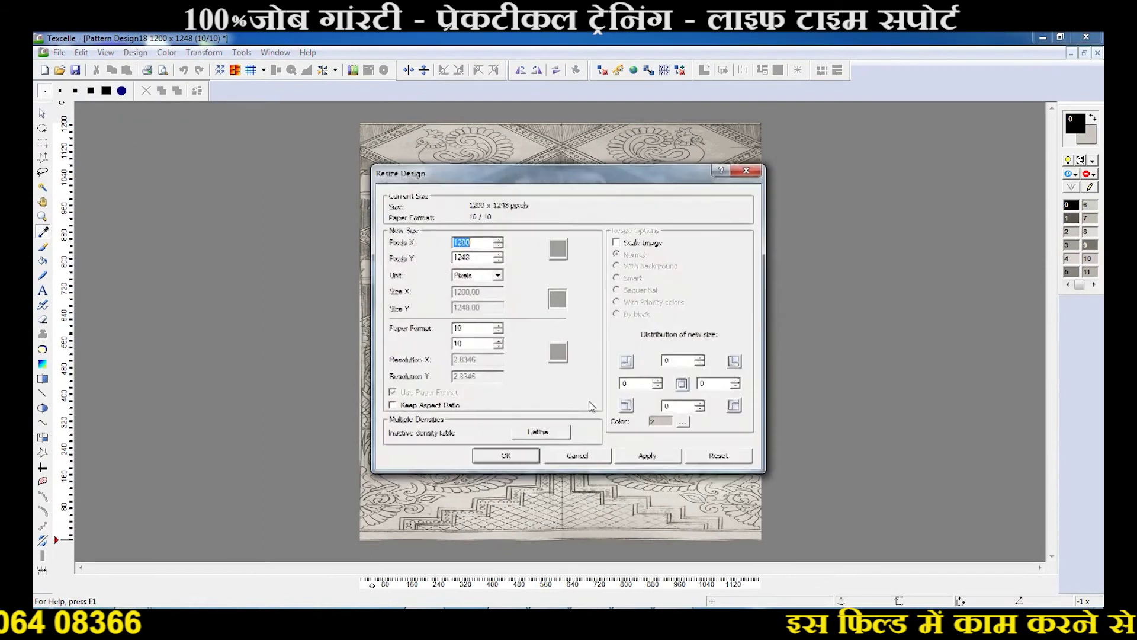
left_click(479, 328)
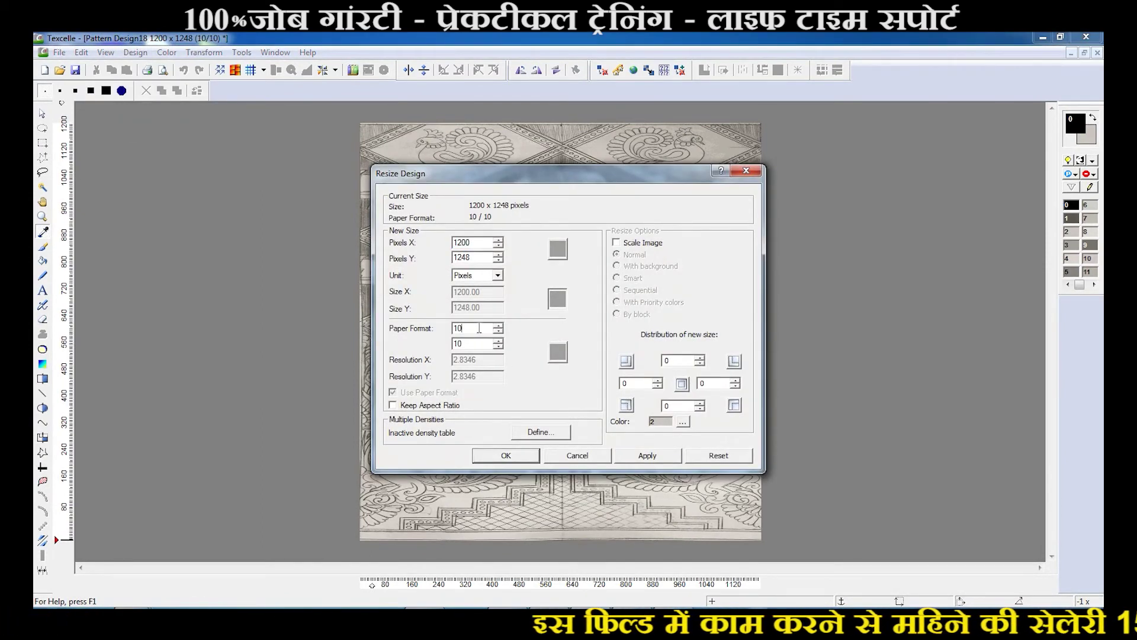
double_click(461, 343)
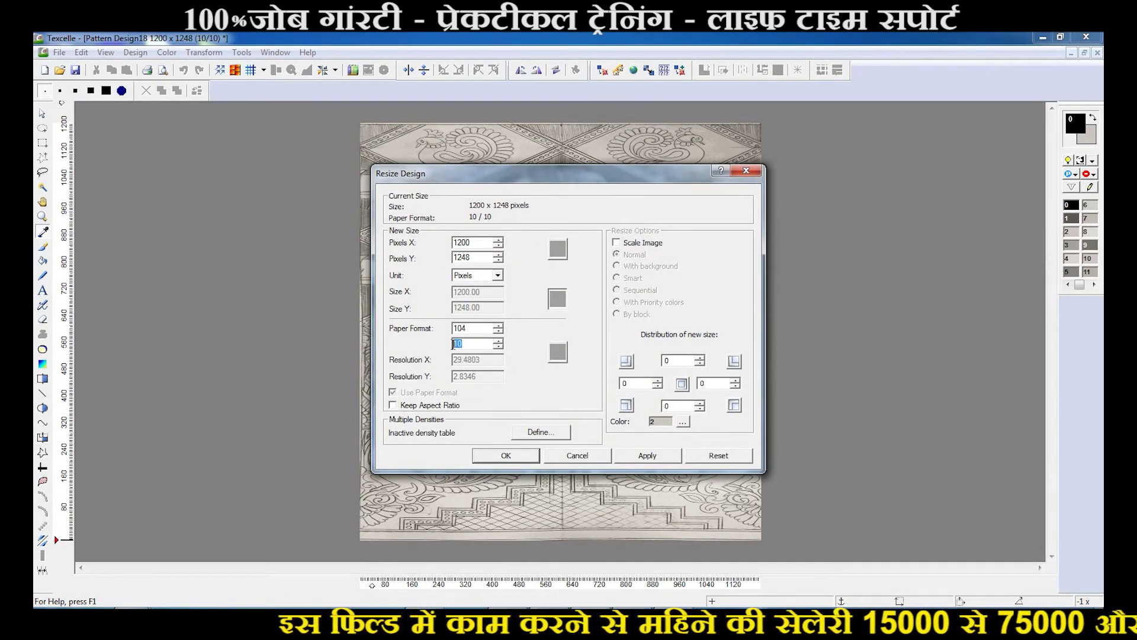
type("52")
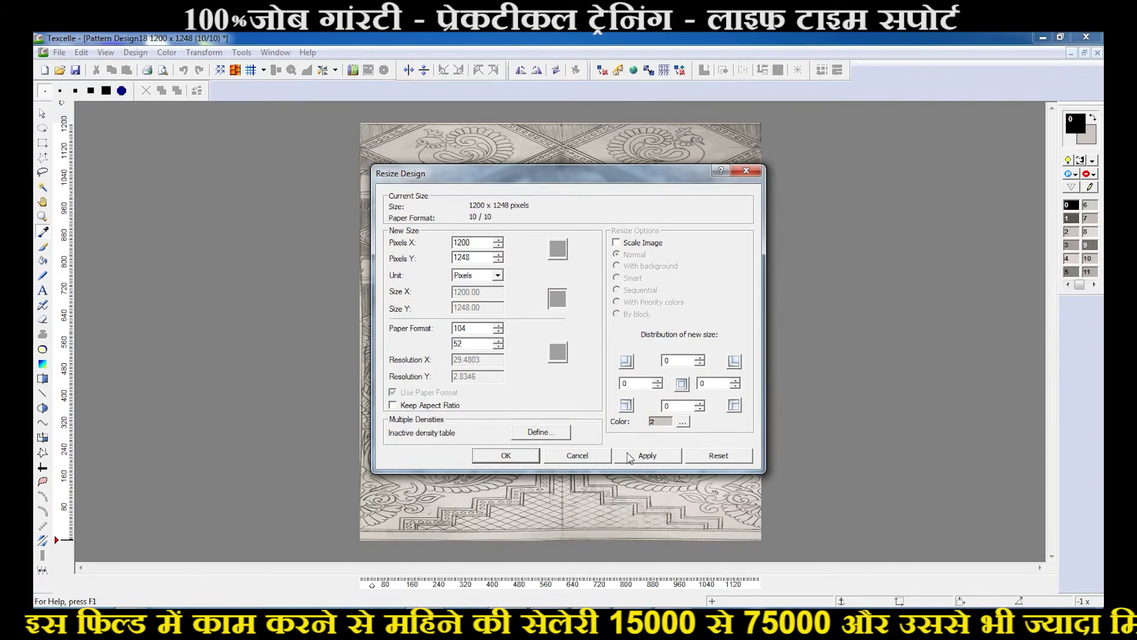
left_click(527, 460)
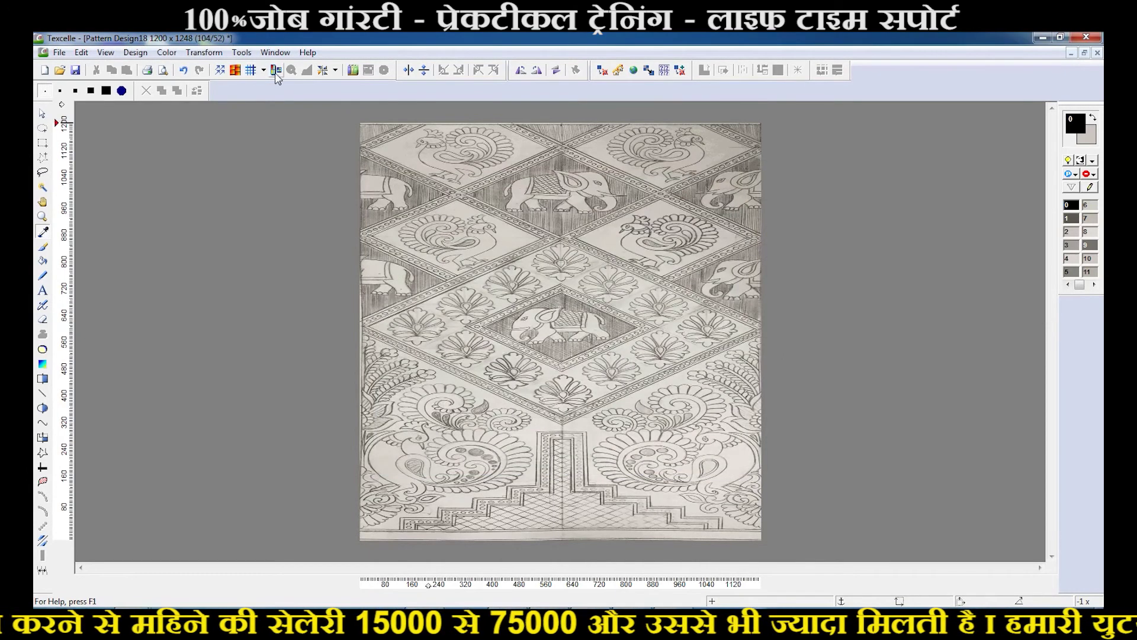
left_click(276, 70)
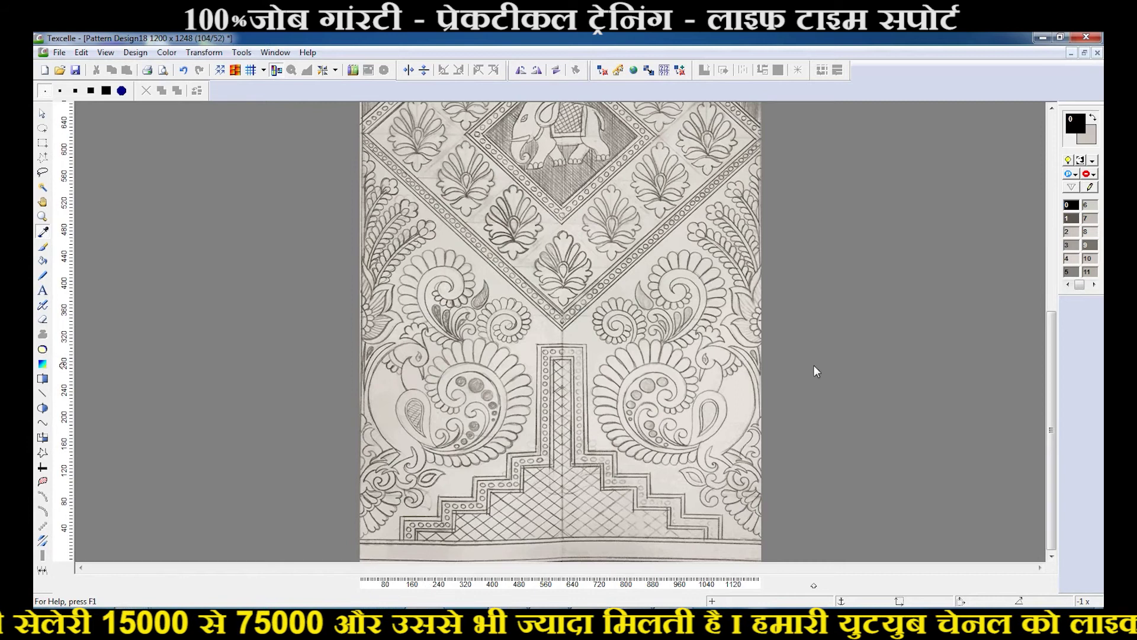
scroll(814, 366, "down", 2)
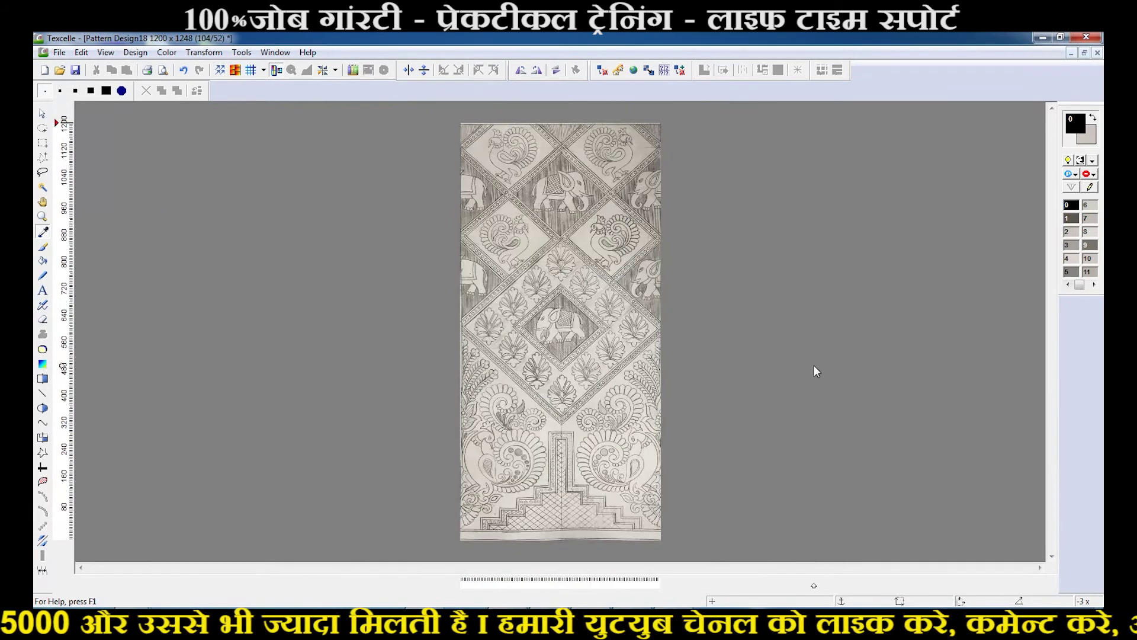
Save the pallu design over the existing pallu bitmap in the 25.3 yash folder and close it.
left_click(76, 70)
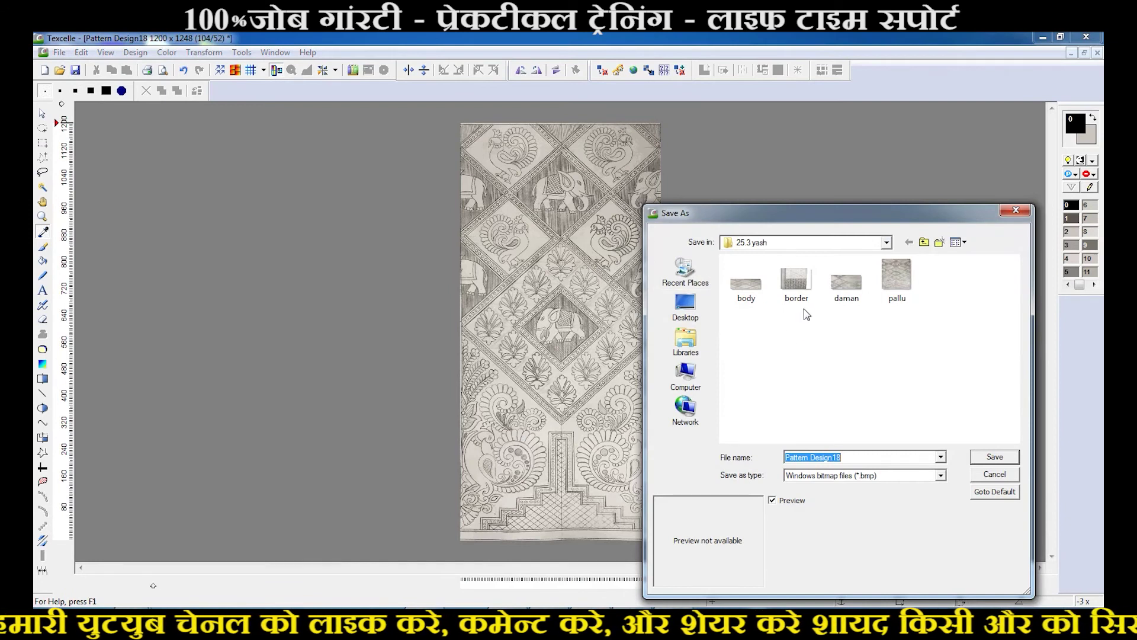
left_click(896, 278)
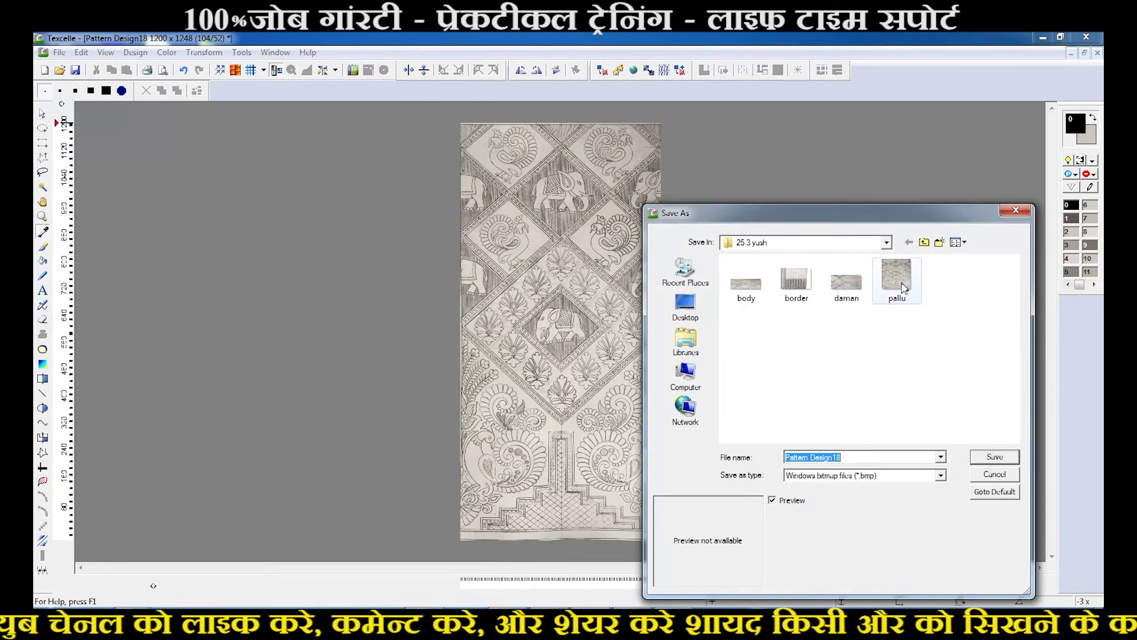
left_click(986, 461)
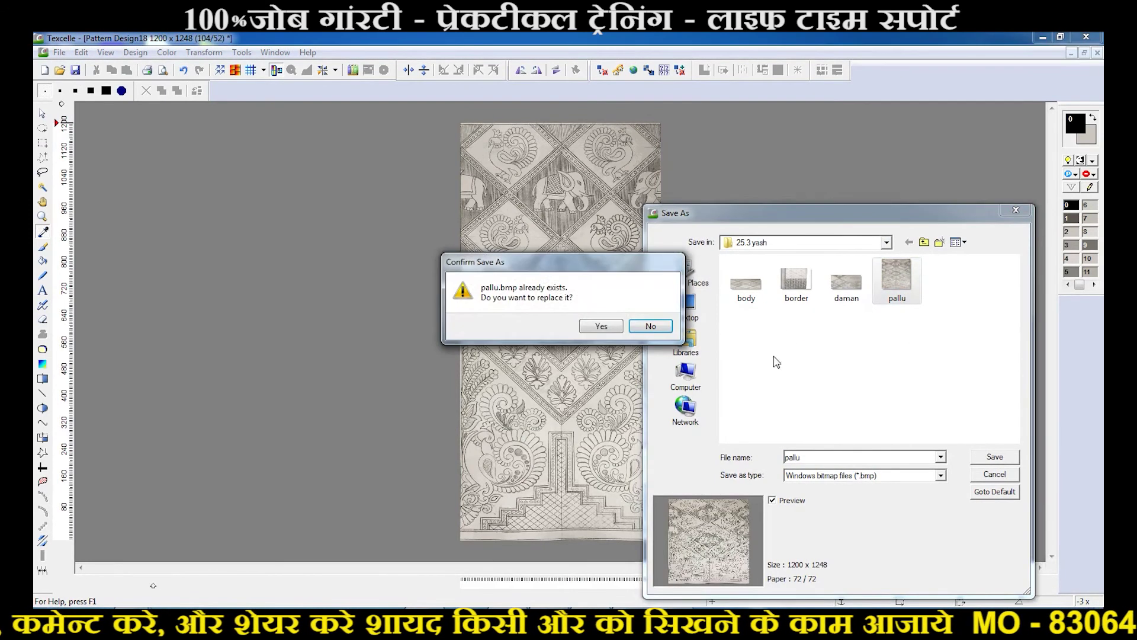
left_click(601, 326)
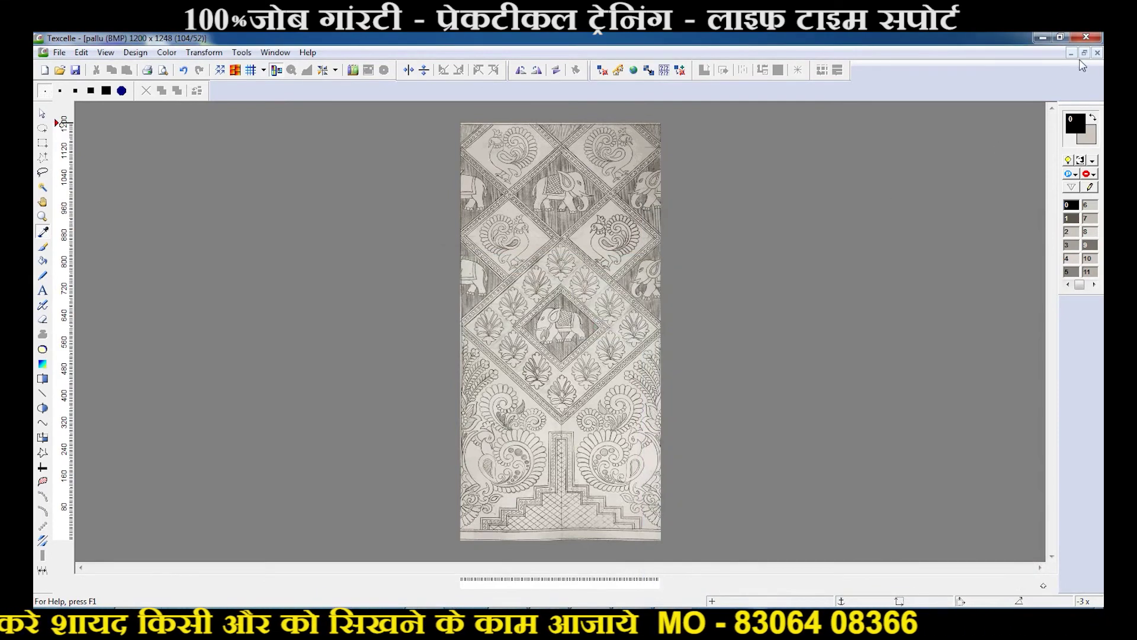
left_click(1097, 52)
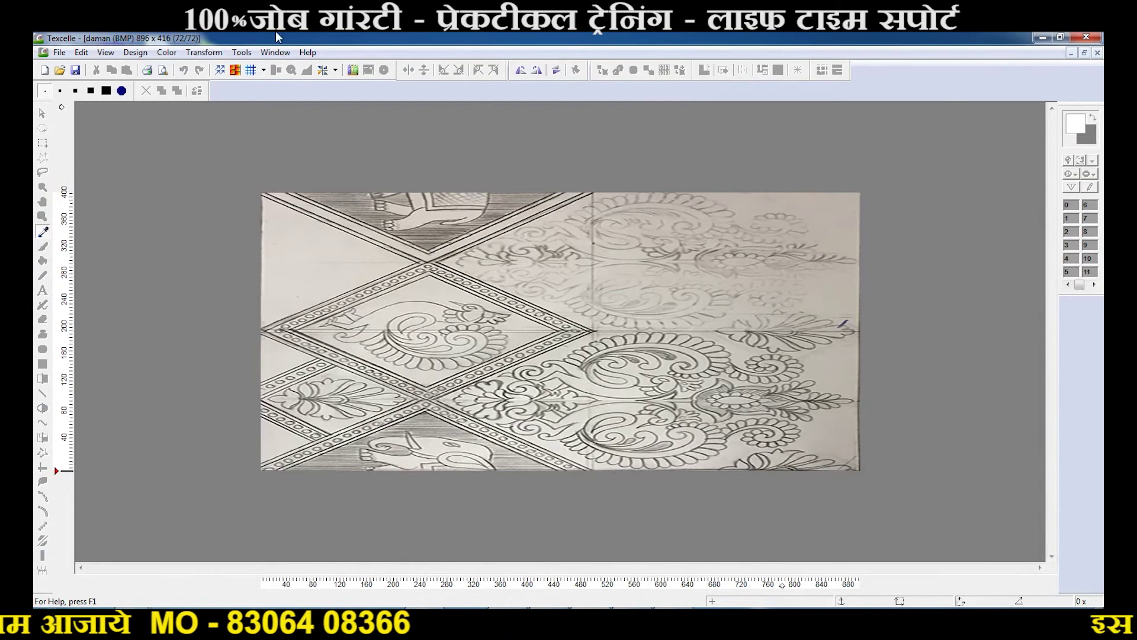
Reduce the daman image to 16 colors with the Convert to design file (PHOTO) option.
left_click(167, 52)
left_click(187, 82)
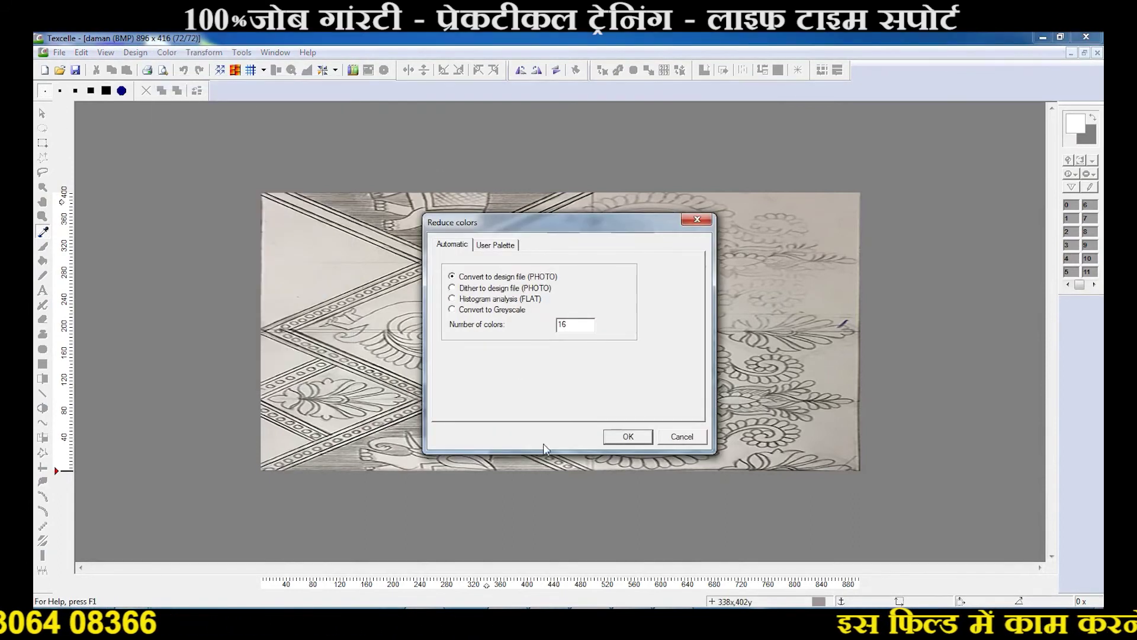
left_click(620, 439)
Set the daman design's paper format to 104 by 52 and display the design in its paper-format proportions.
left_click(145, 56)
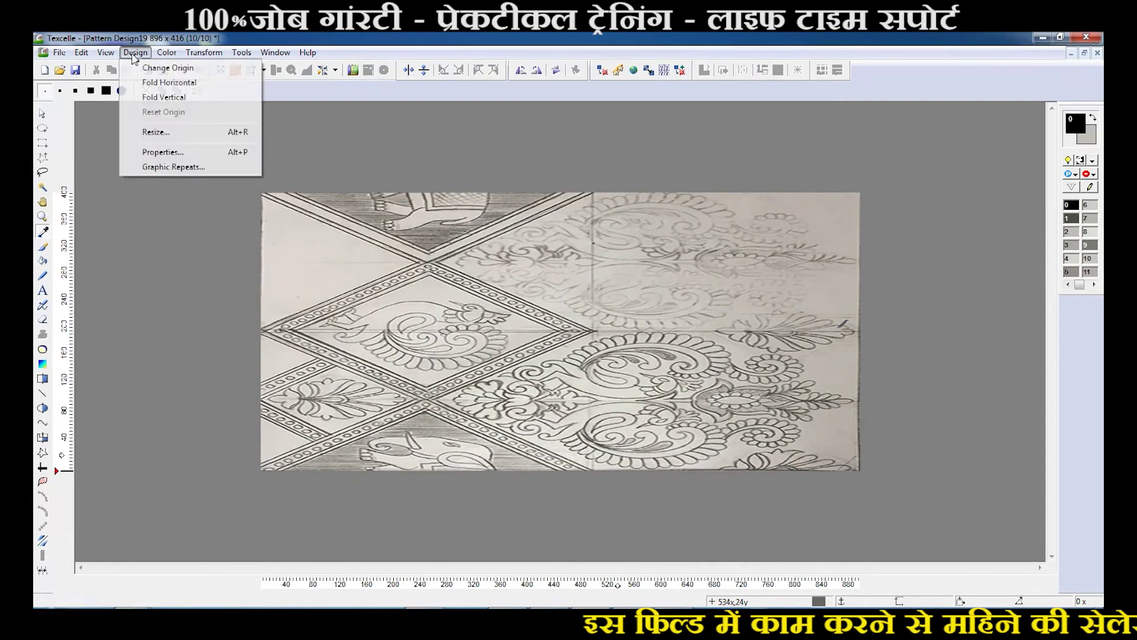
left_click(155, 132)
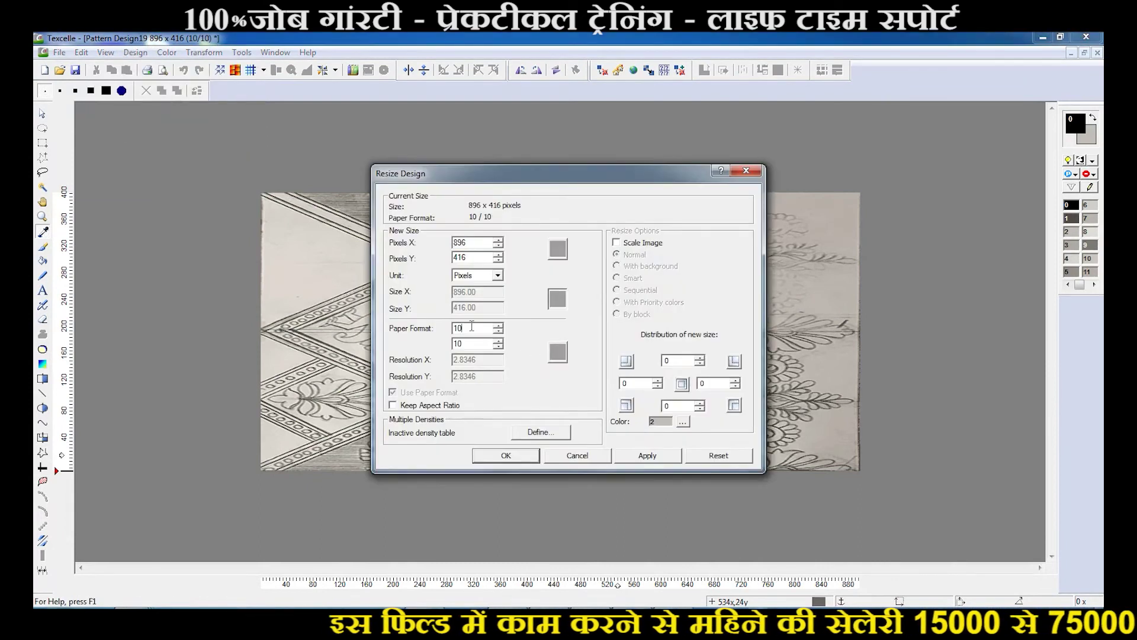
key("Tab")
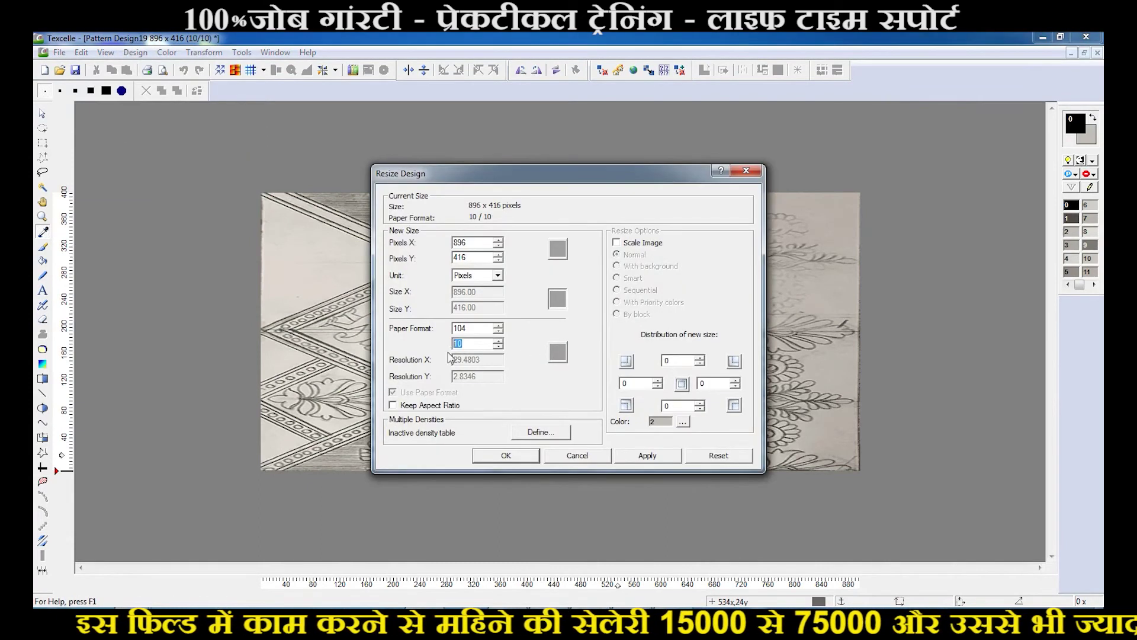
type("52")
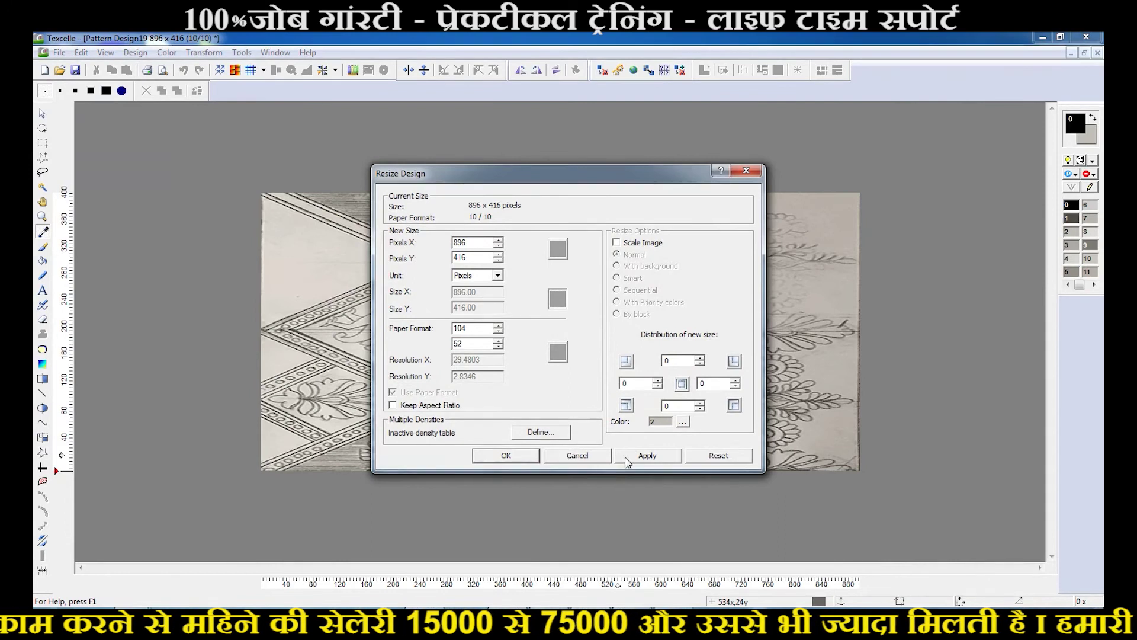
left_click(527, 454)
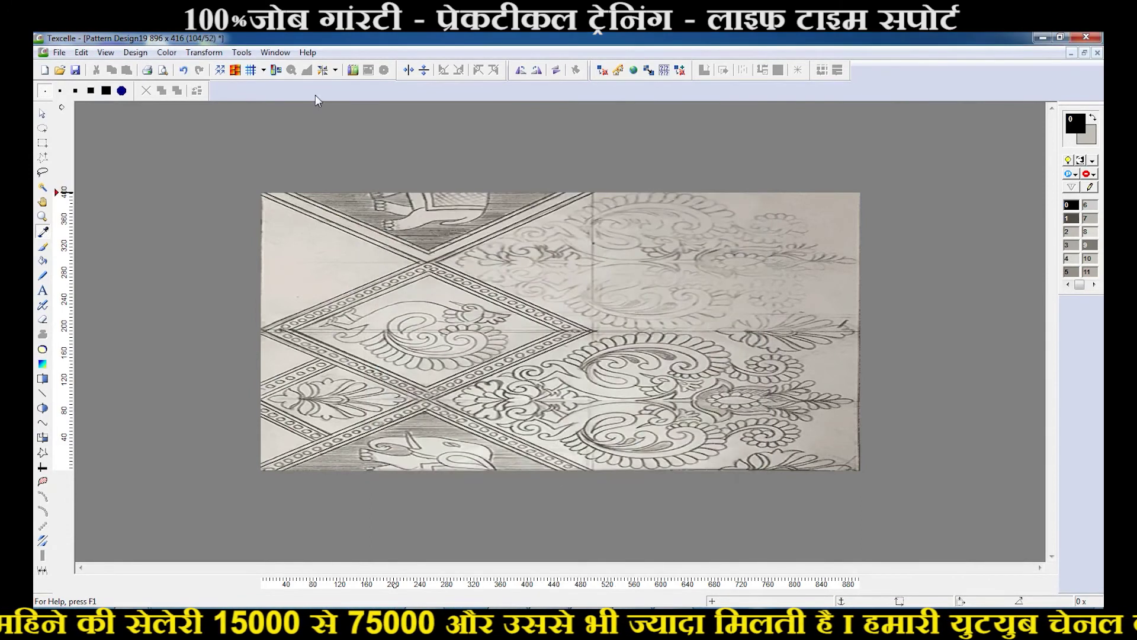
left_click(277, 72)
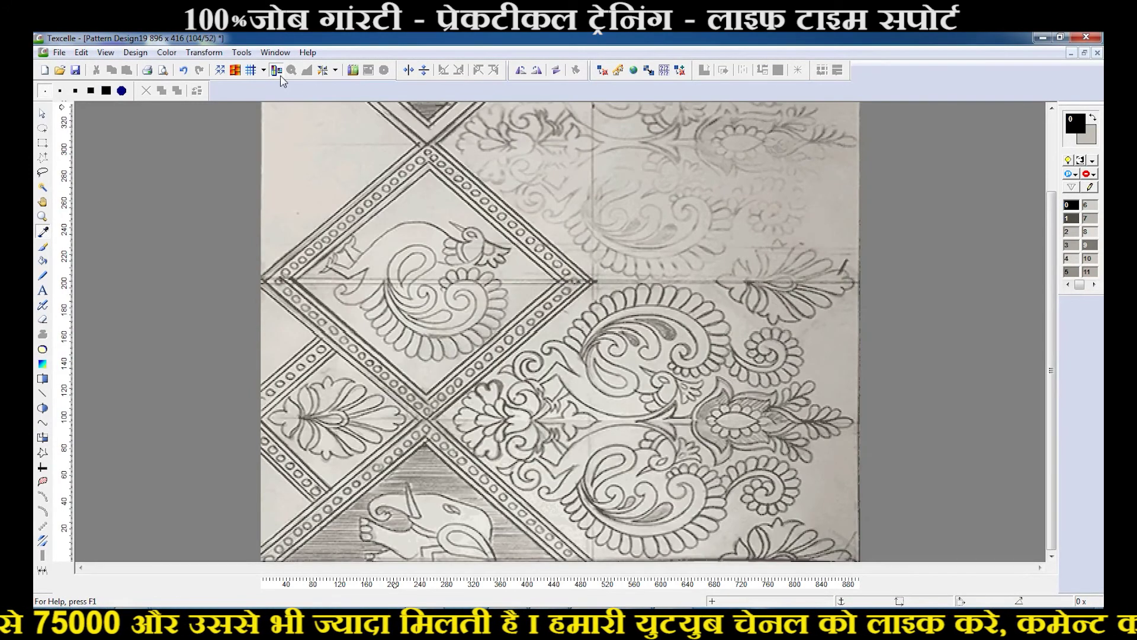
left_click(281, 76)
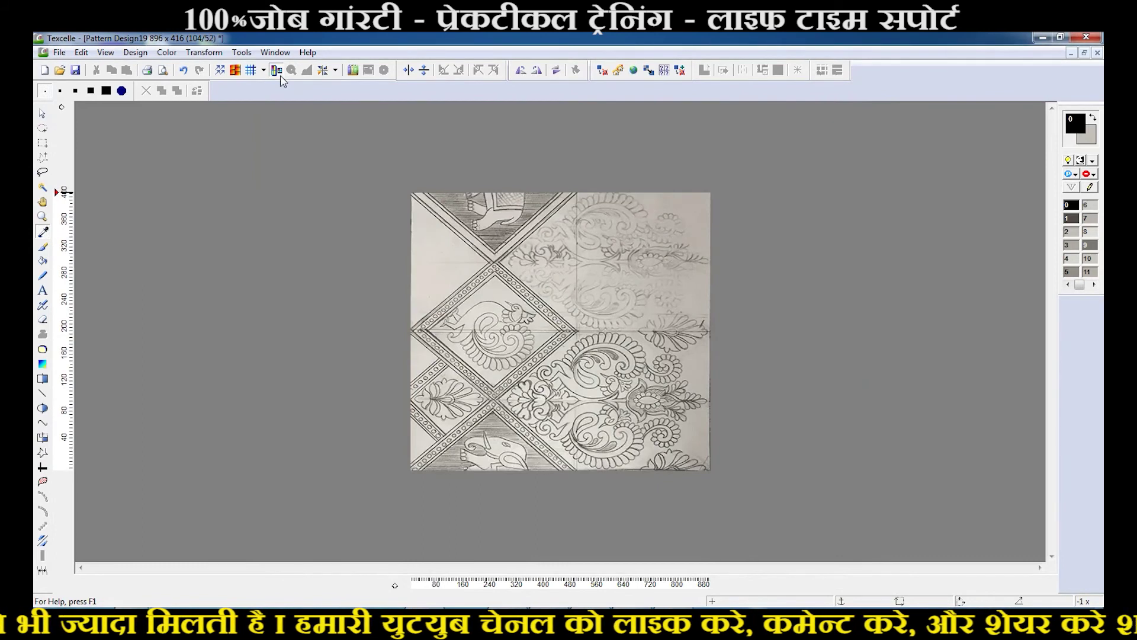
Save the daman design over the existing daman bitmap in the 25.3 yash folder and close it.
left_click(60, 52)
left_click(108, 135)
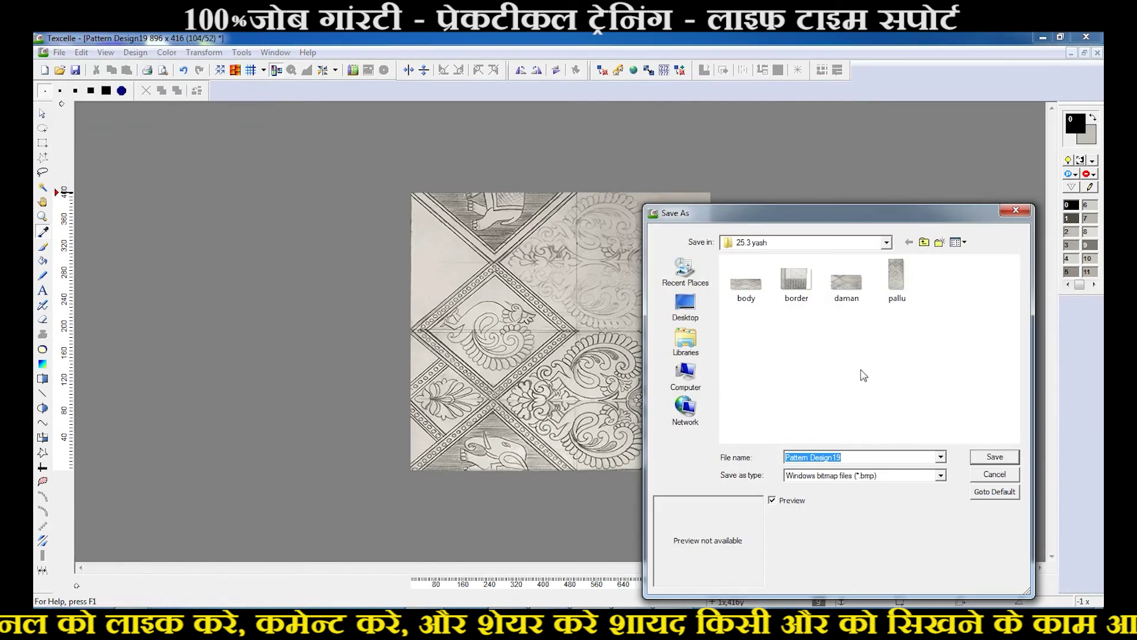
left_click(846, 283)
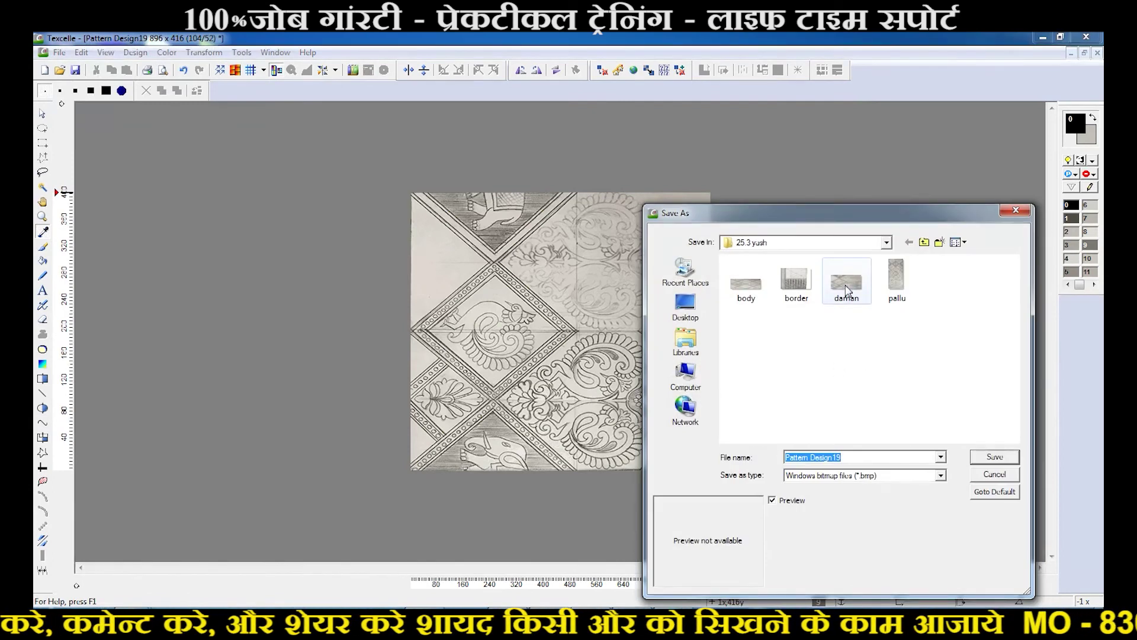
left_click(995, 457)
left_click(601, 326)
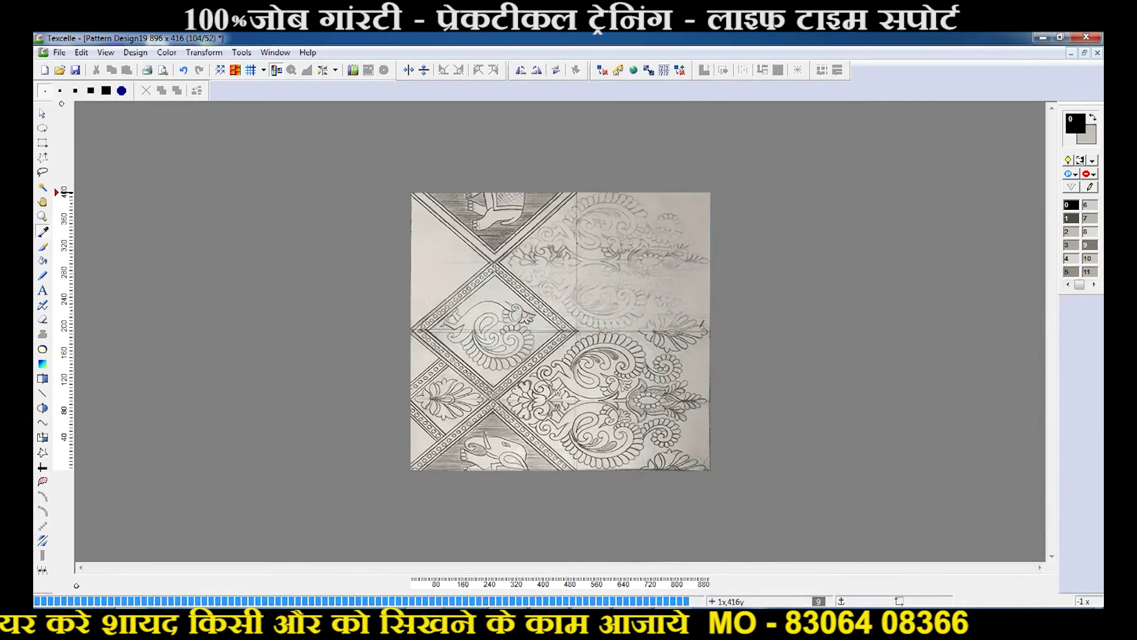
left_click(1097, 53)
left_click(1097, 54)
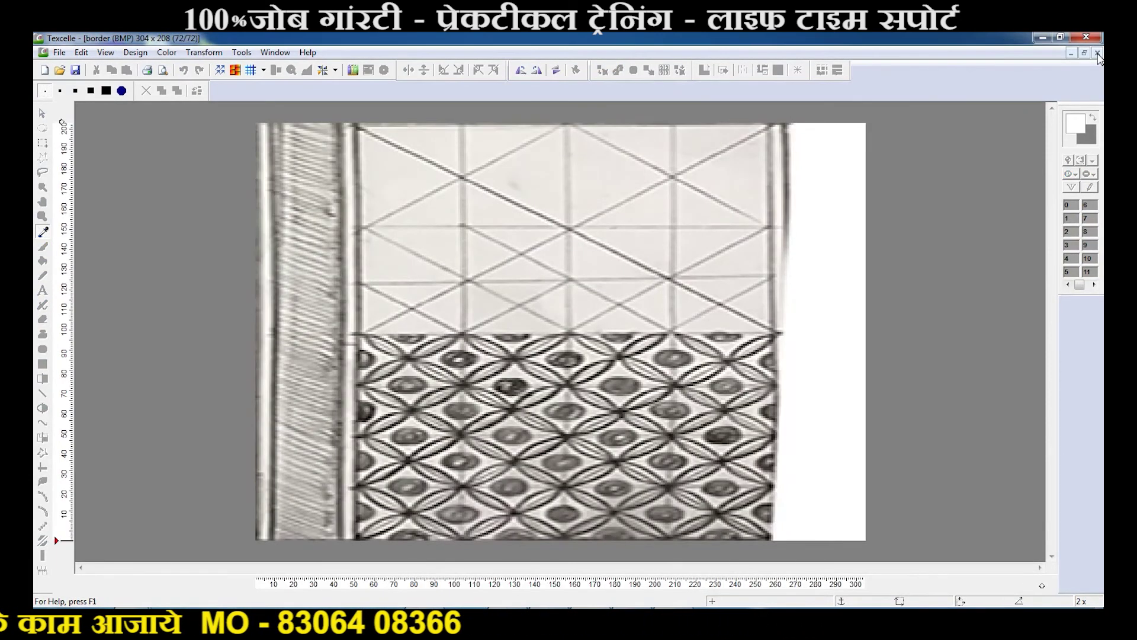
Reduce the border image to 16 colors with the Convert to design file (PHOTO) option.
left_click(135, 52)
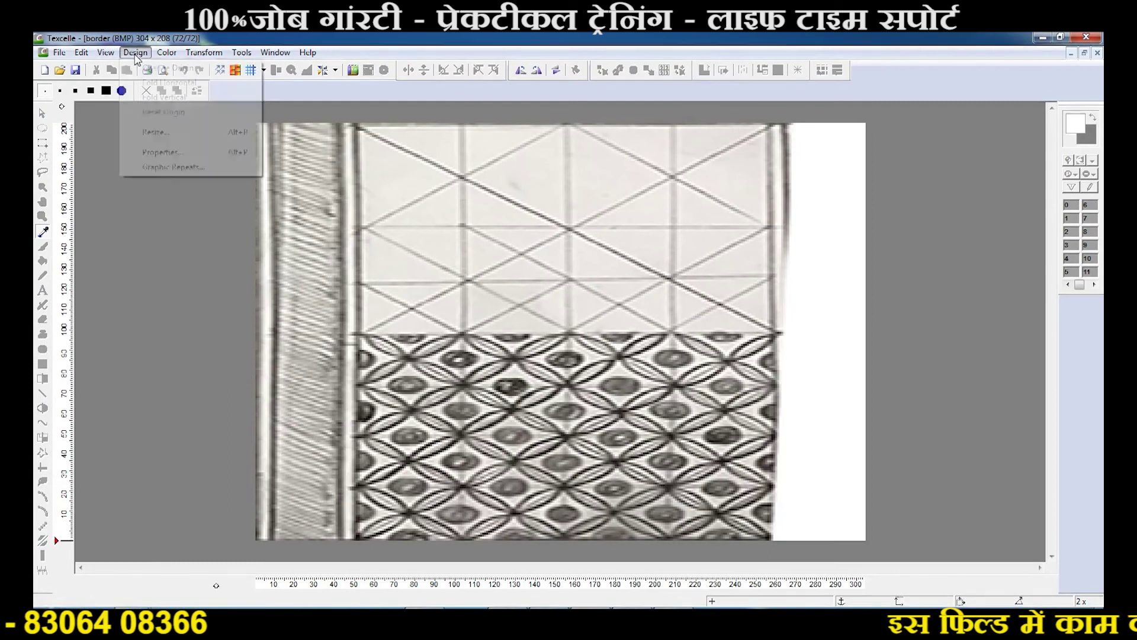
mouse_move(168, 53)
left_click(191, 83)
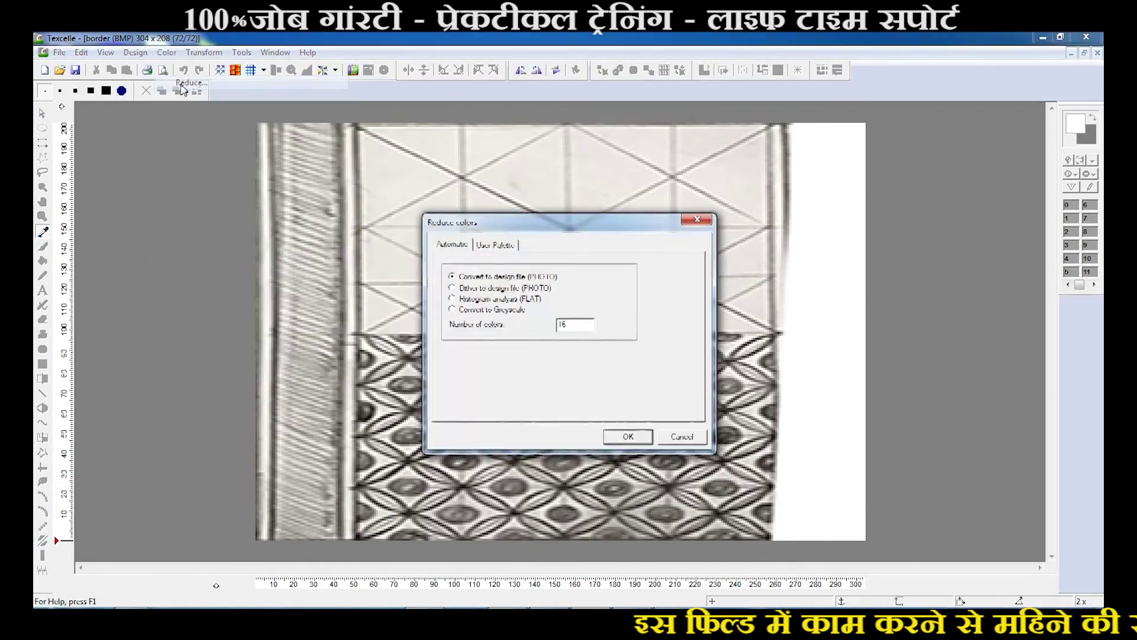
left_click(629, 436)
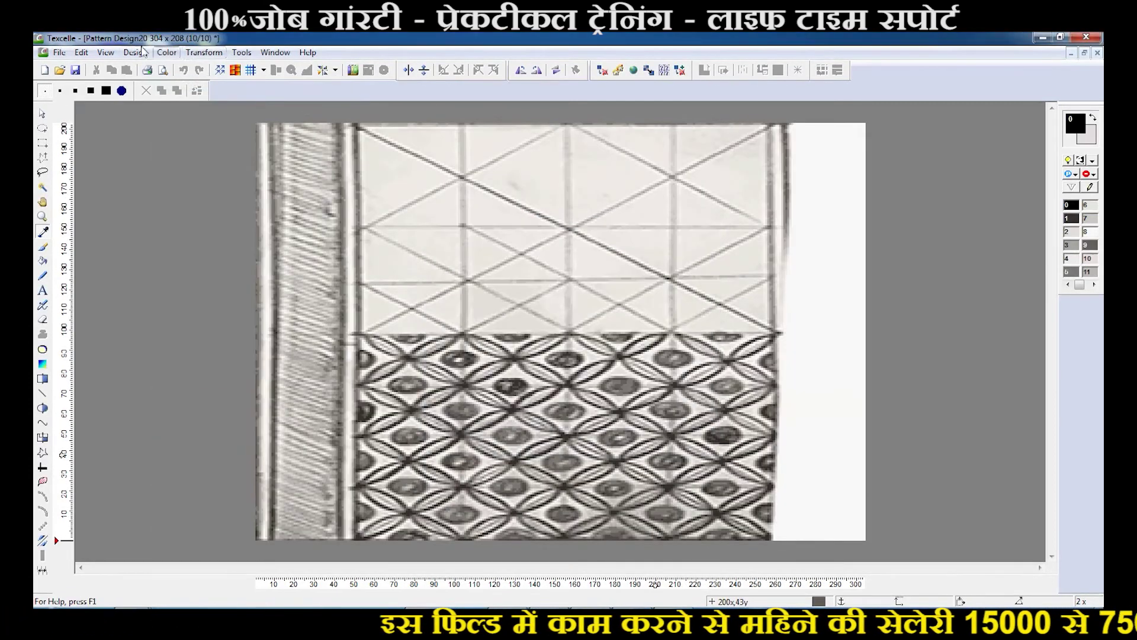
Set the border design's paper format to 104 by 52 and display the design in its paper-format proportions.
left_click(135, 52)
left_click(156, 131)
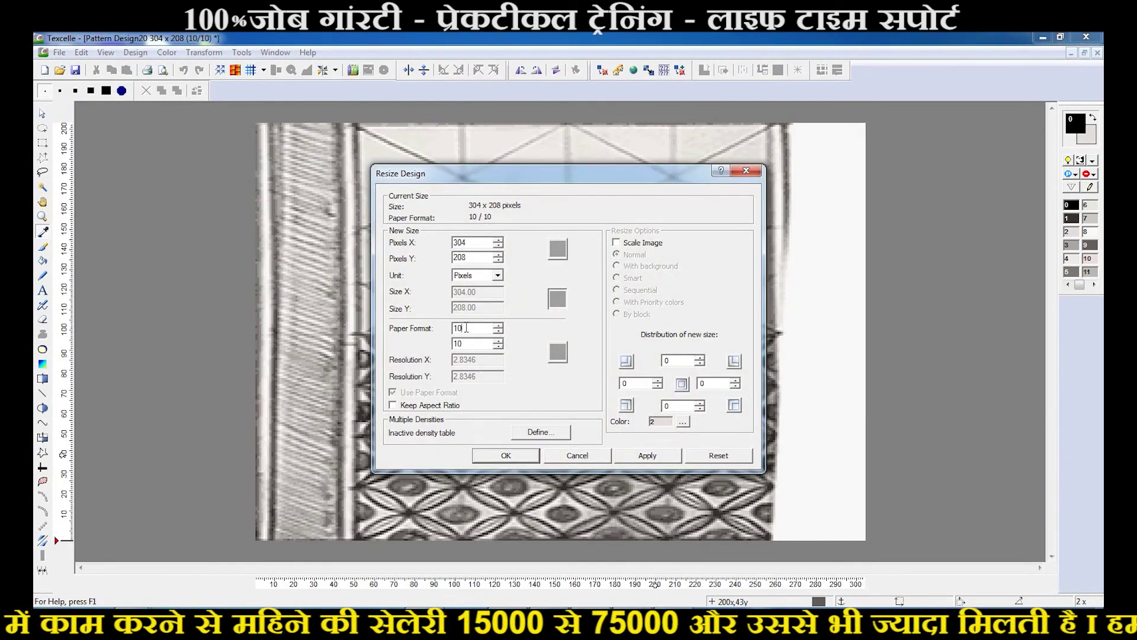
key("Tab")
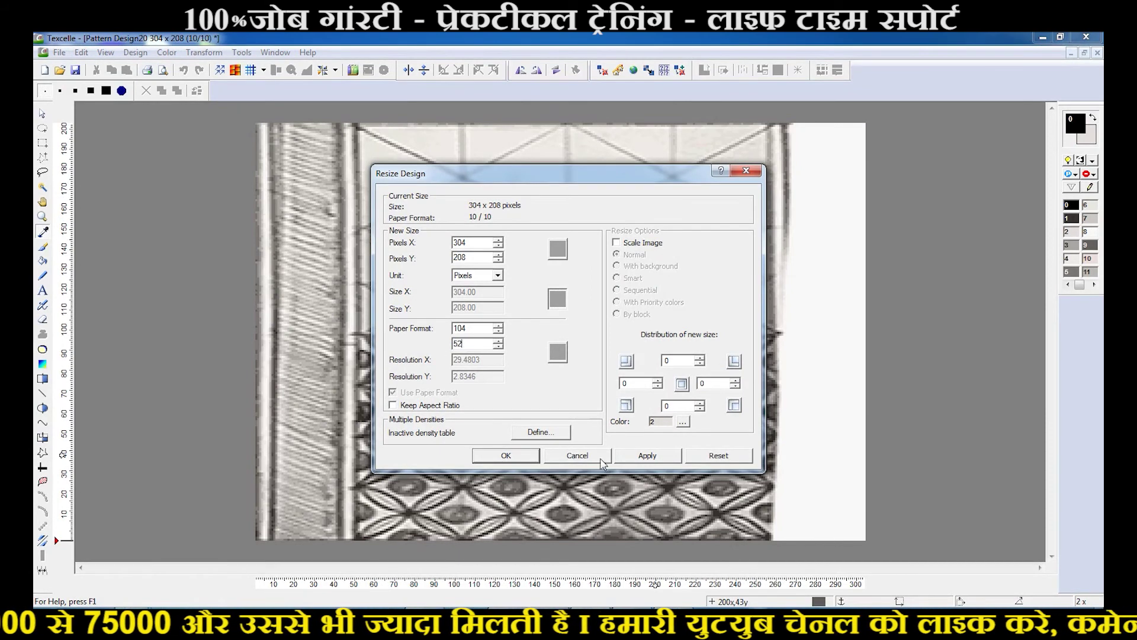
left_click(506, 456)
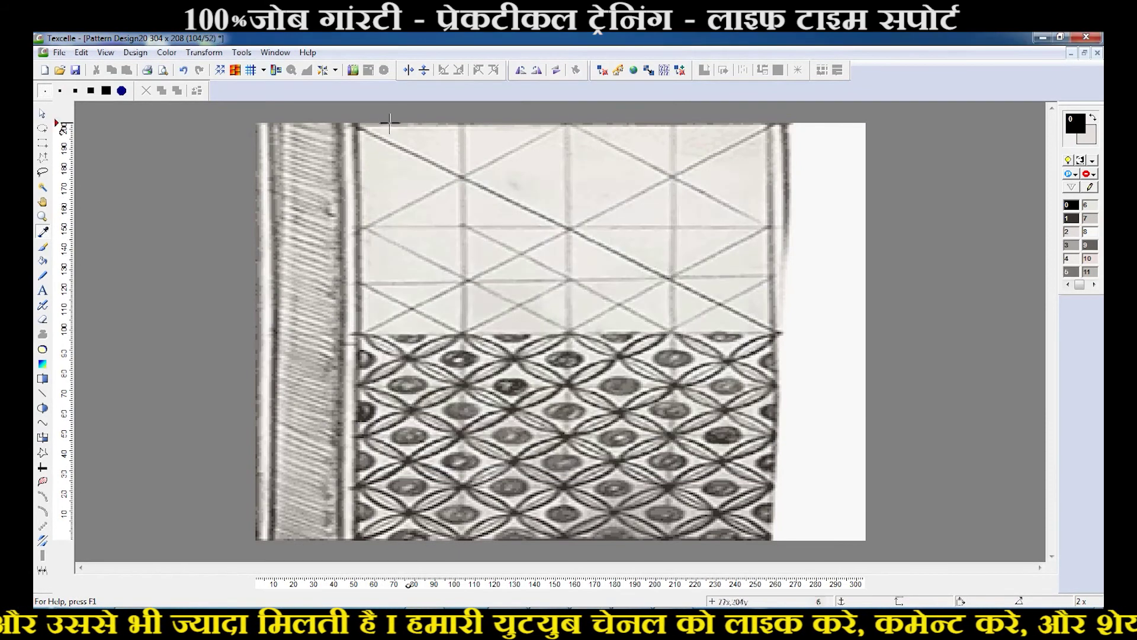
left_click(277, 71)
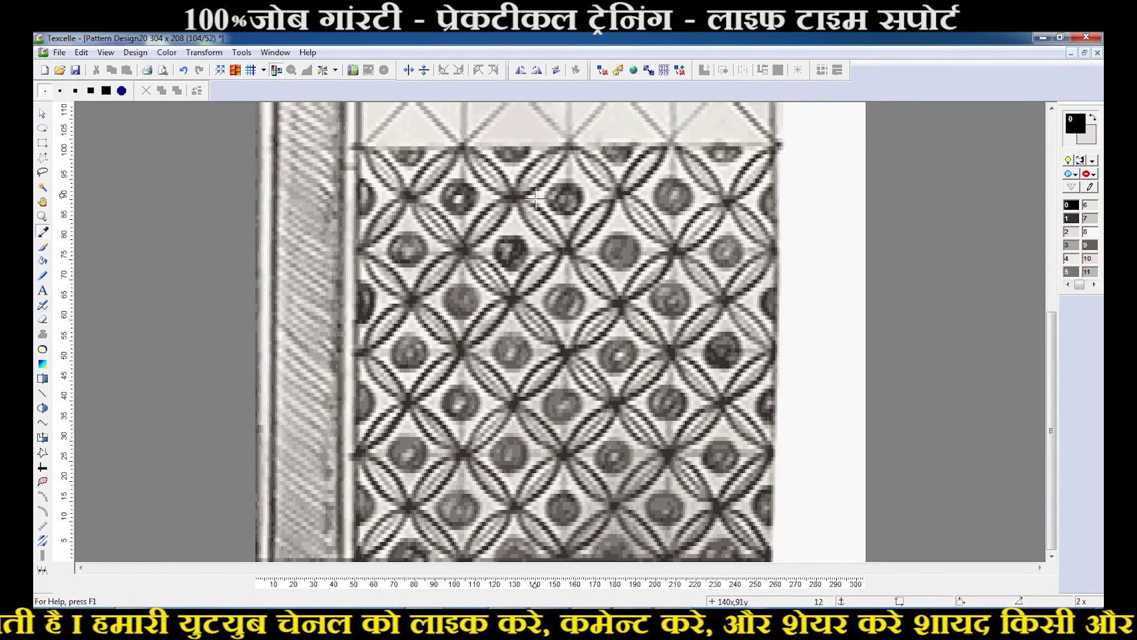
scroll(535, 198, "down", 2)
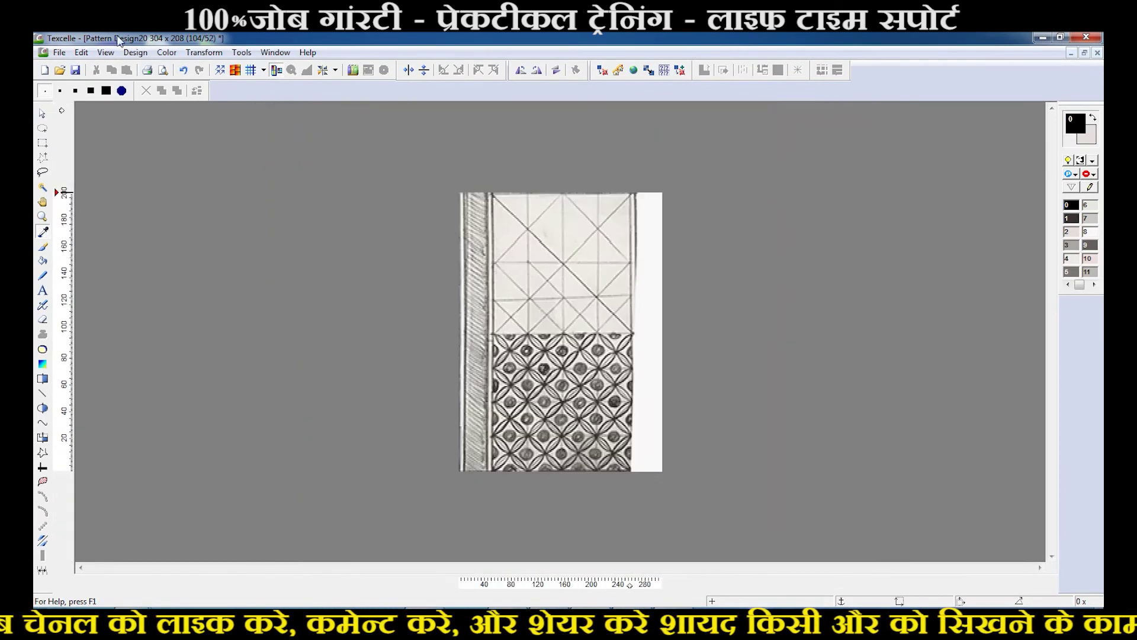
Save the border design over the existing border bitmap in the 25.3 yash folder and close it.
left_click(60, 52)
left_click(123, 136)
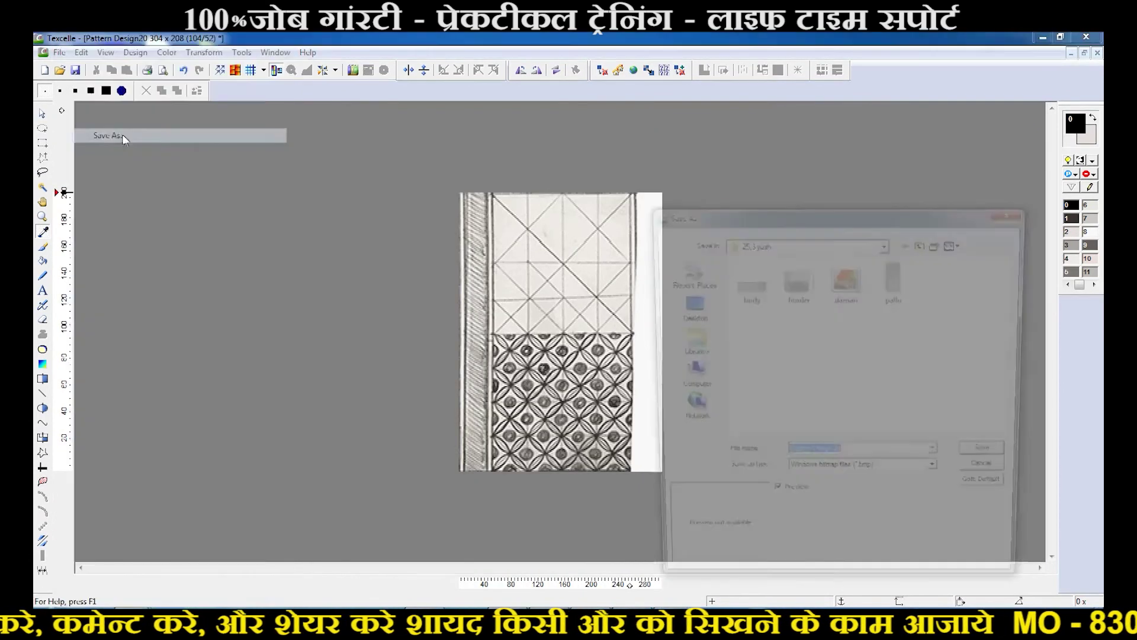
left_click(798, 305)
left_click(983, 458)
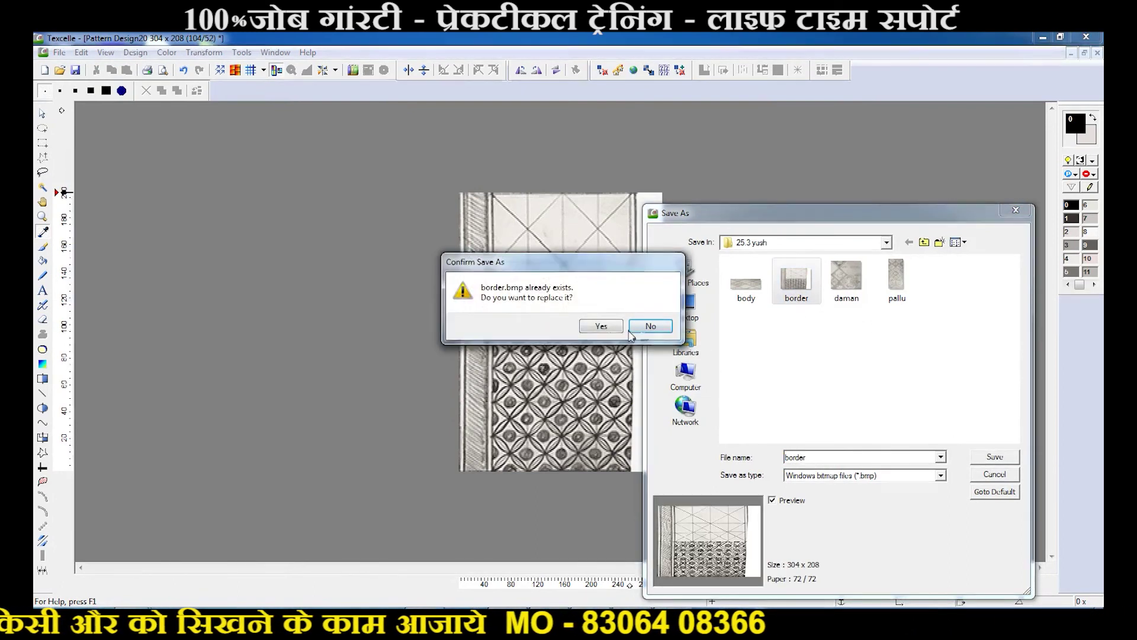
left_click(601, 325)
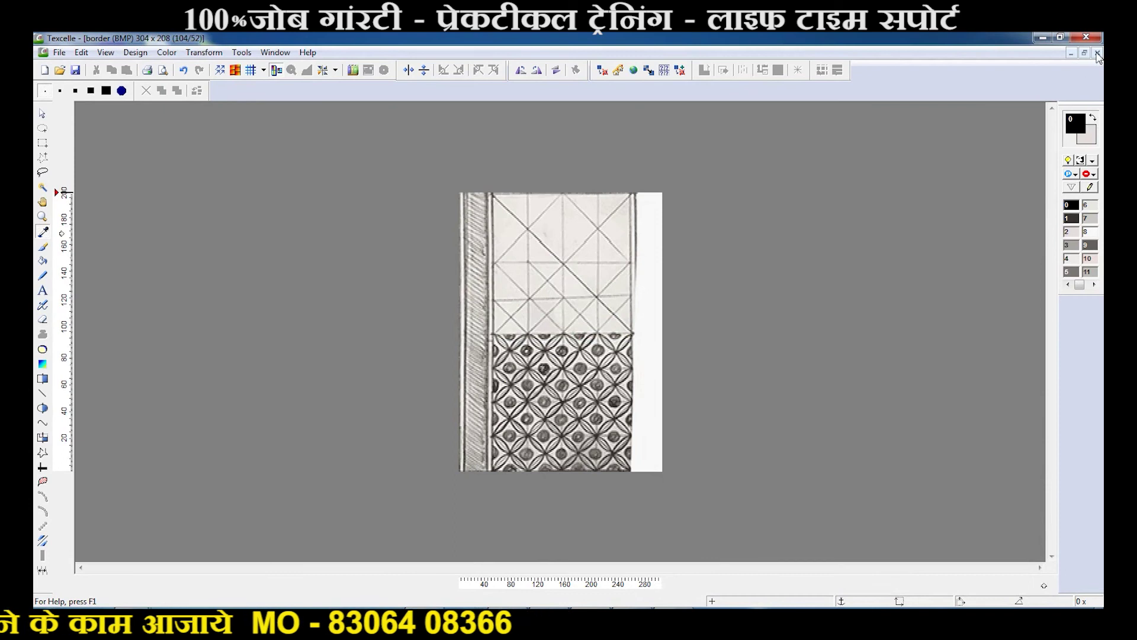
left_click(1097, 54)
left_click(1098, 53)
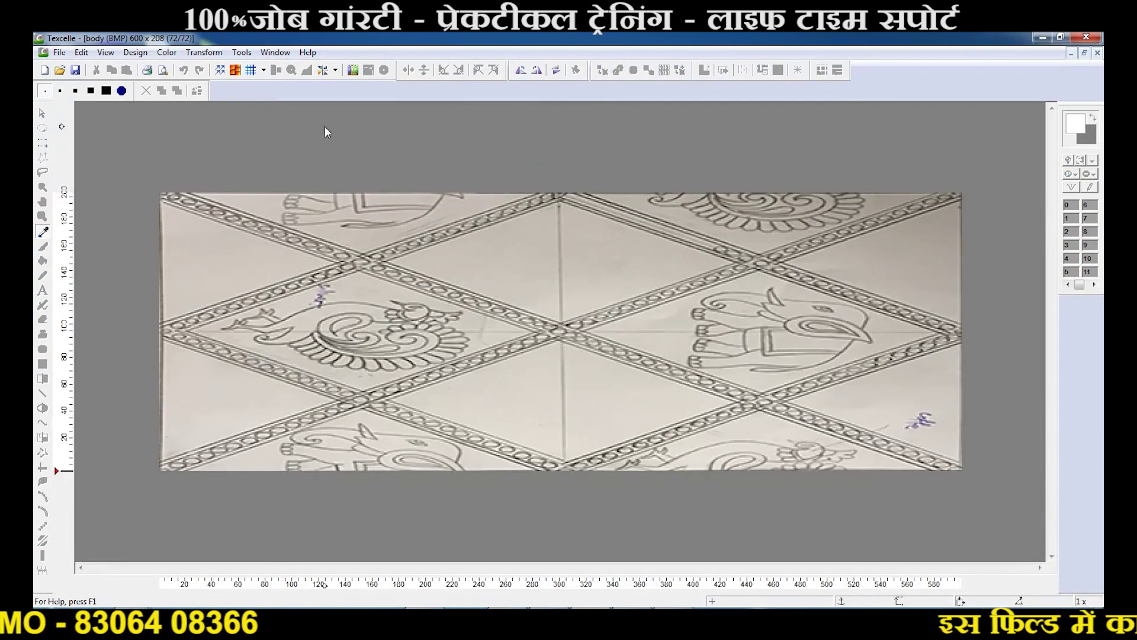
Reduce the body image to 16 colors with the Convert to design file (PHOTO) option.
left_click(167, 52)
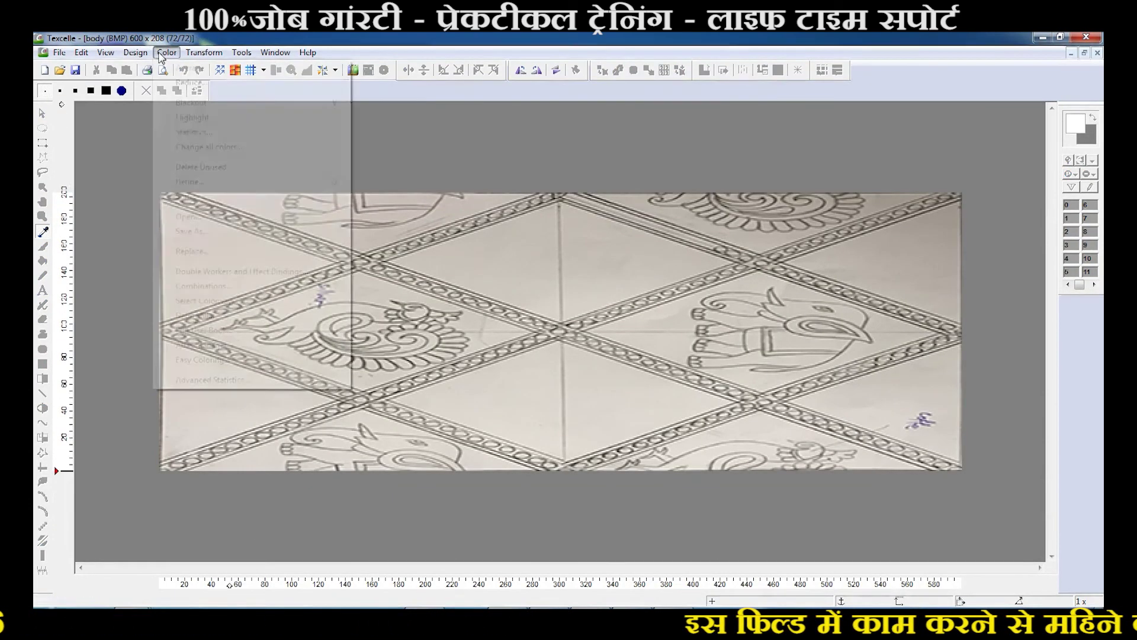
left_click(183, 84)
left_click(628, 437)
Set the body design's paper format to 104 by 52 and display the design in its paper-format proportions.
left_click(135, 52)
left_click(156, 132)
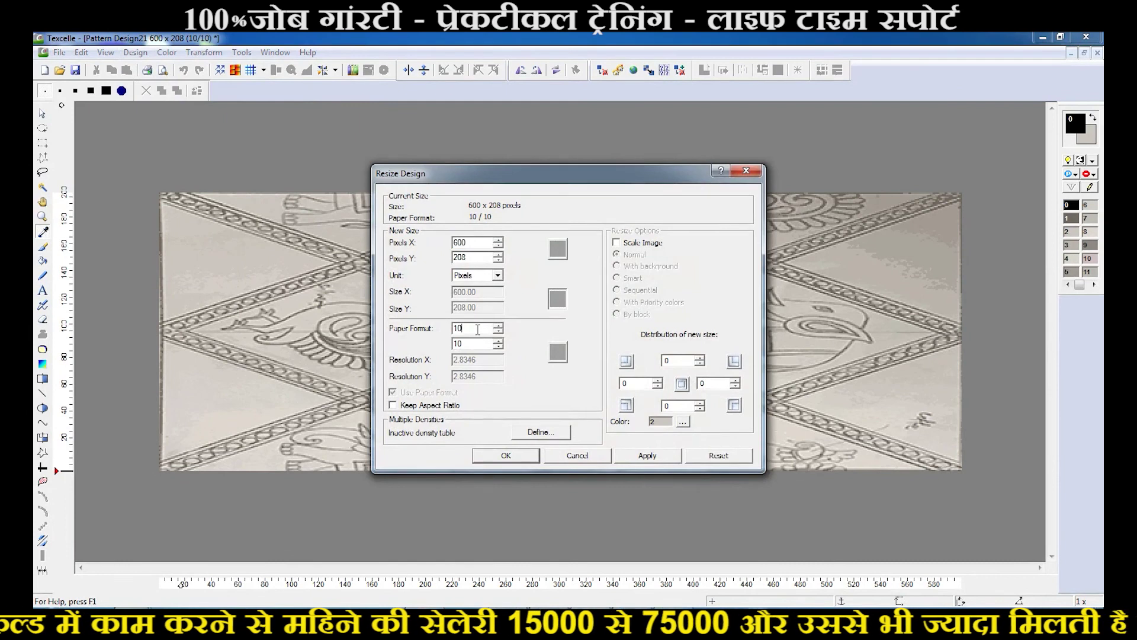
left_click(478, 329)
type("4")
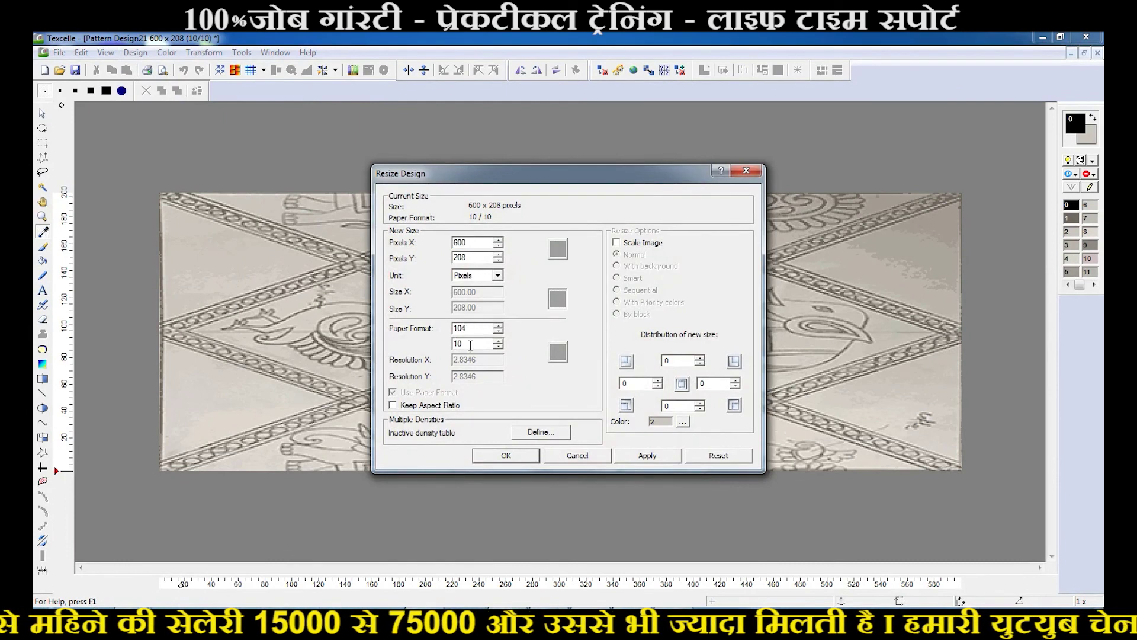
type("52")
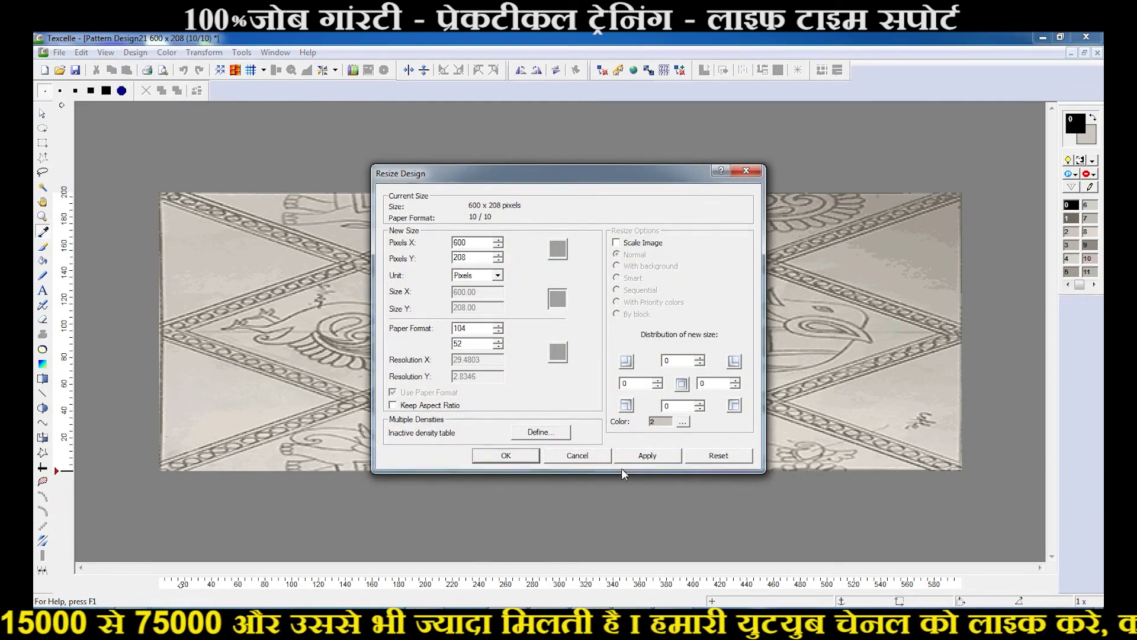
left_click(507, 456)
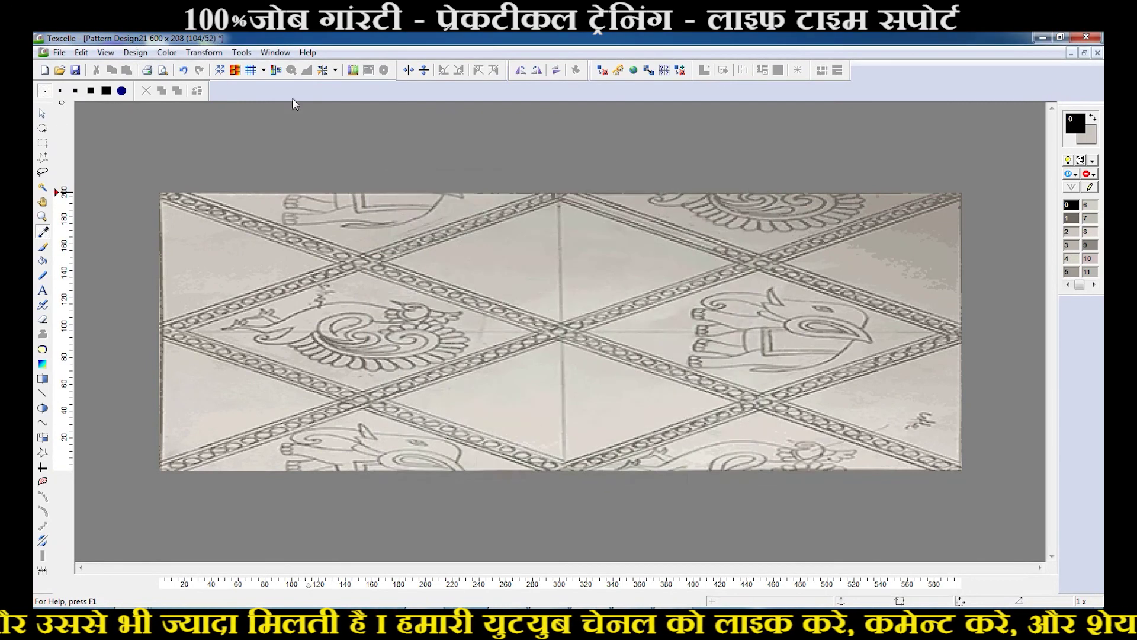
left_click(276, 70)
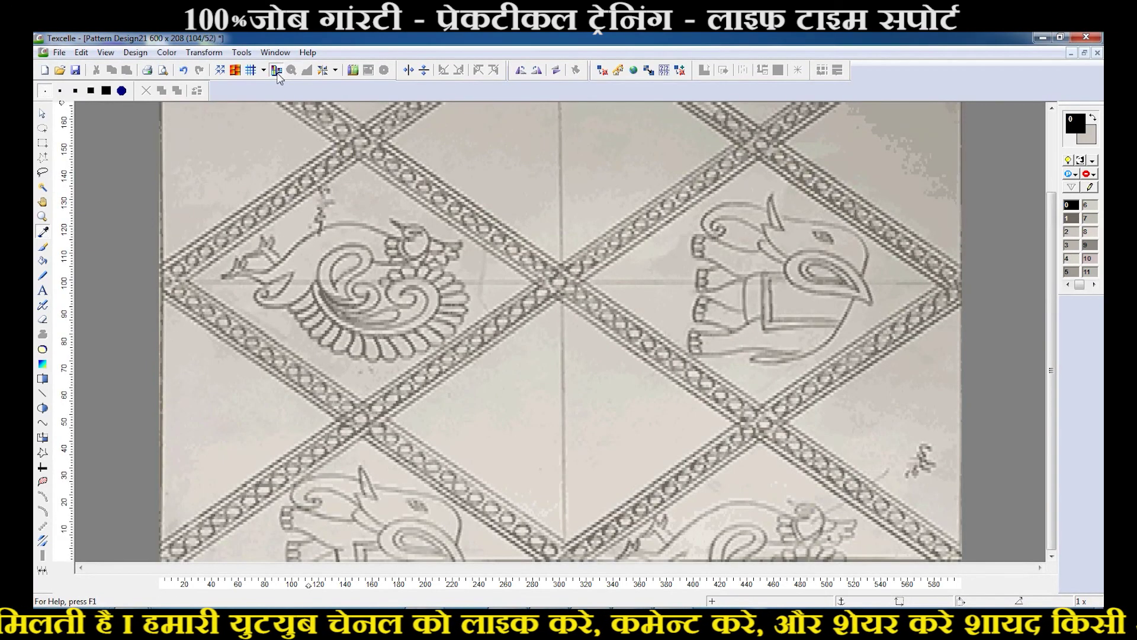
Save the body design as a Windows bitmap over the existing body file in the 25.3 yash folder.
left_click(276, 70)
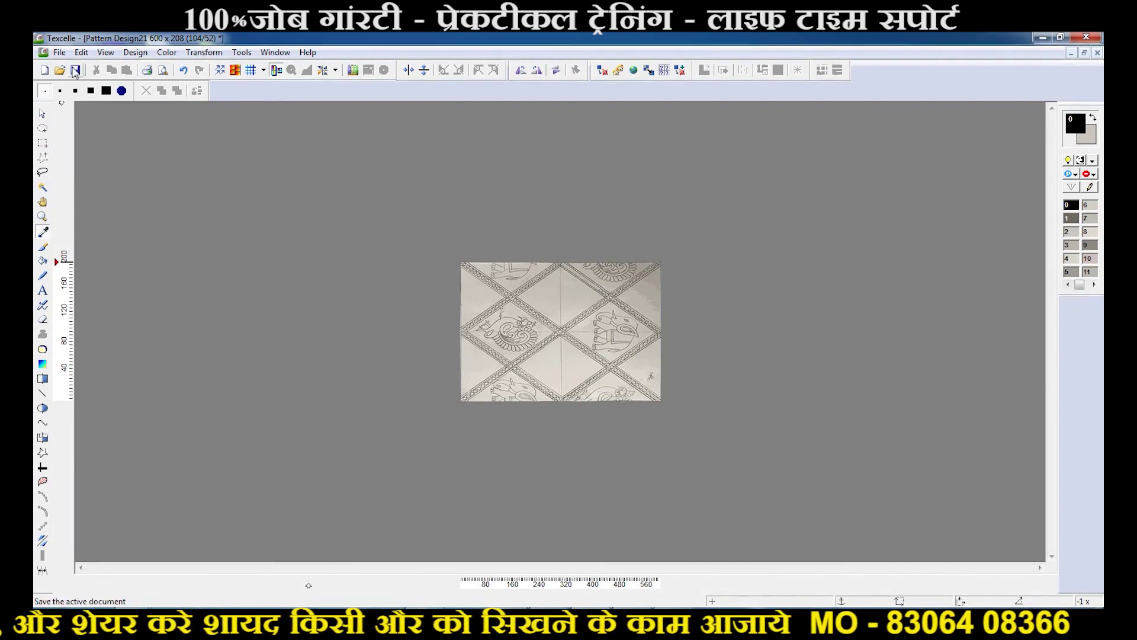
left_click(59, 52)
left_click(149, 135)
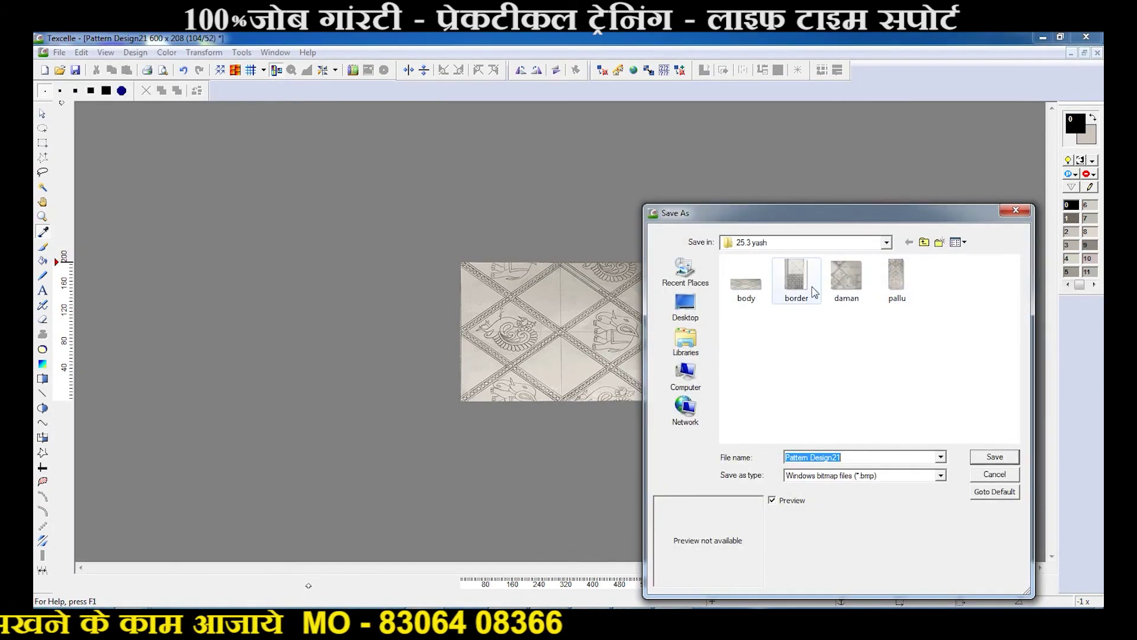
left_click(745, 282)
left_click(1008, 459)
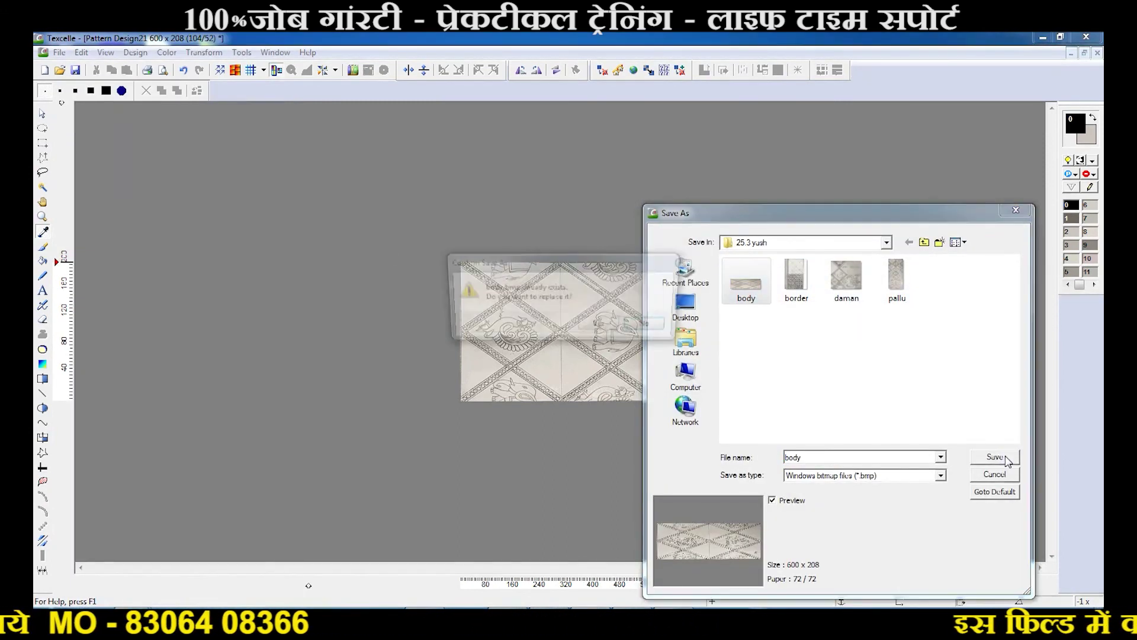
left_click(620, 326)
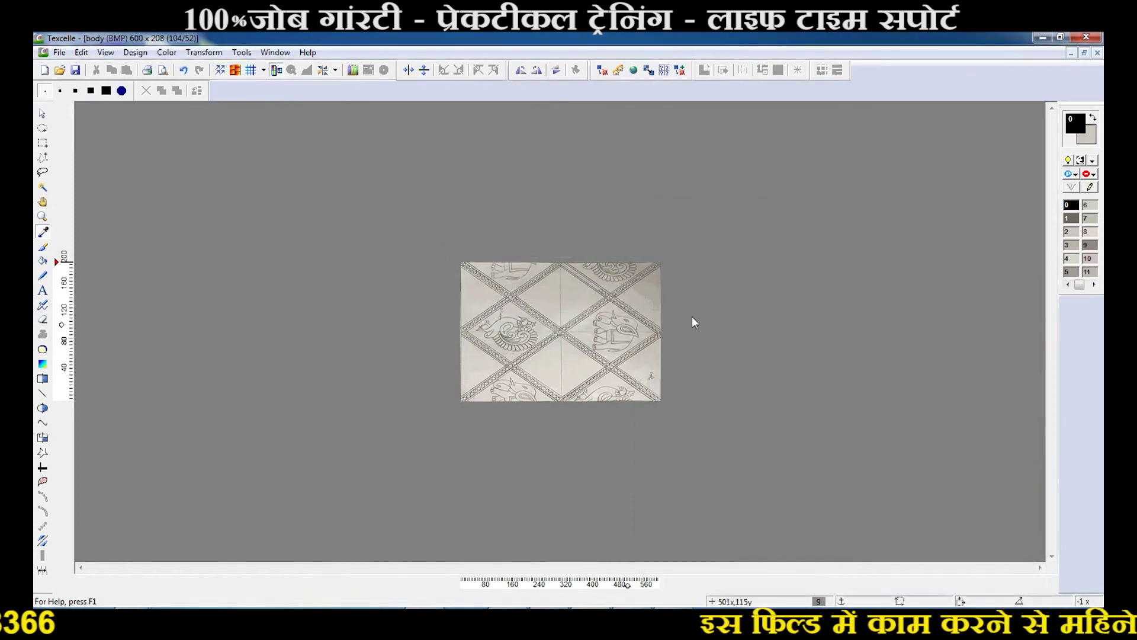
Close the body design and all other open images, and minimize the program to the desktop.
left_click(1098, 53)
left_click(1098, 53)
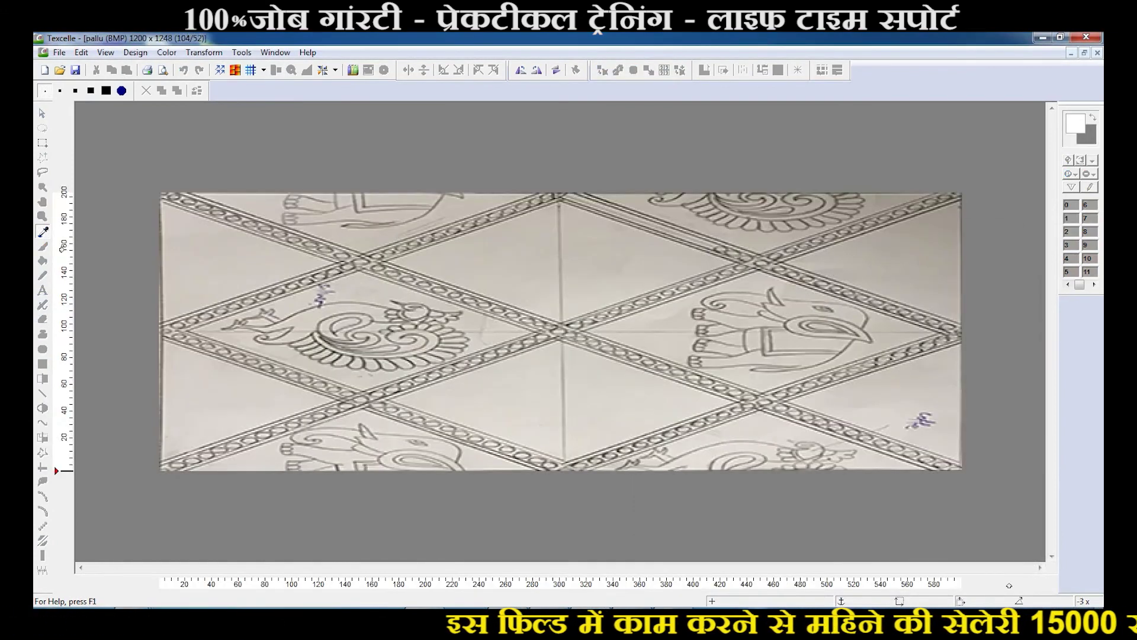
left_click(1098, 54)
left_click(1098, 53)
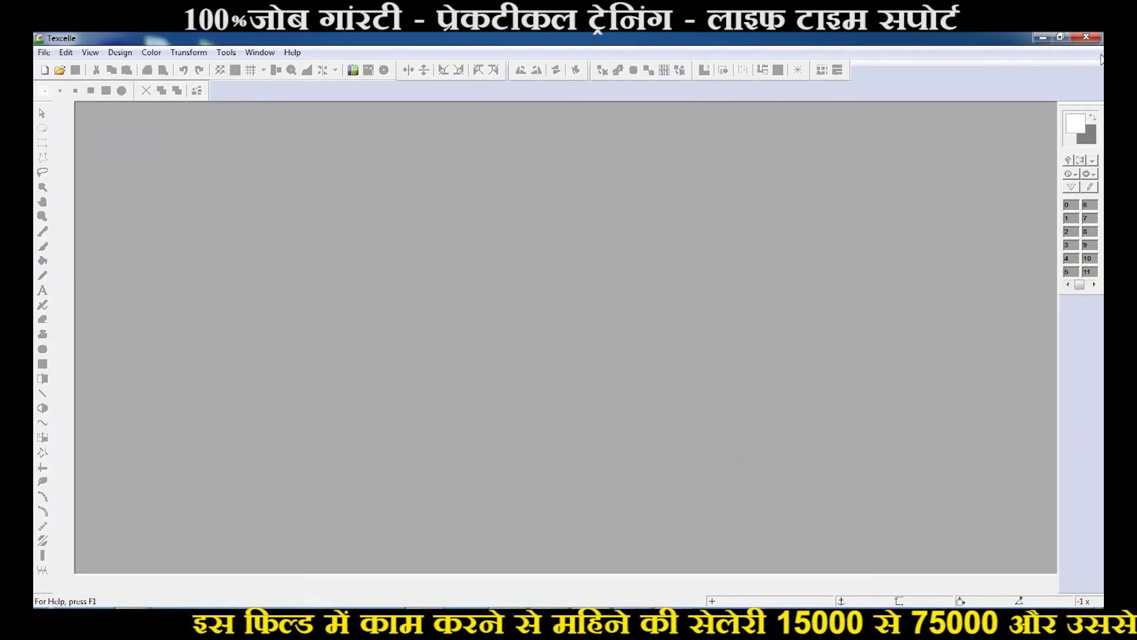
left_click(1043, 37)
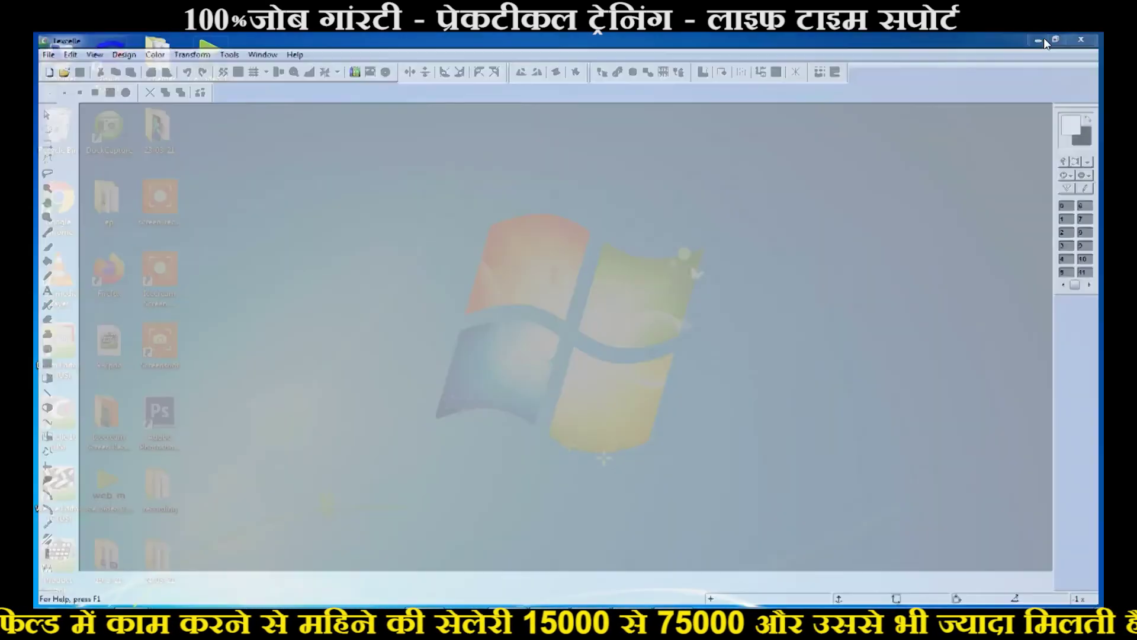